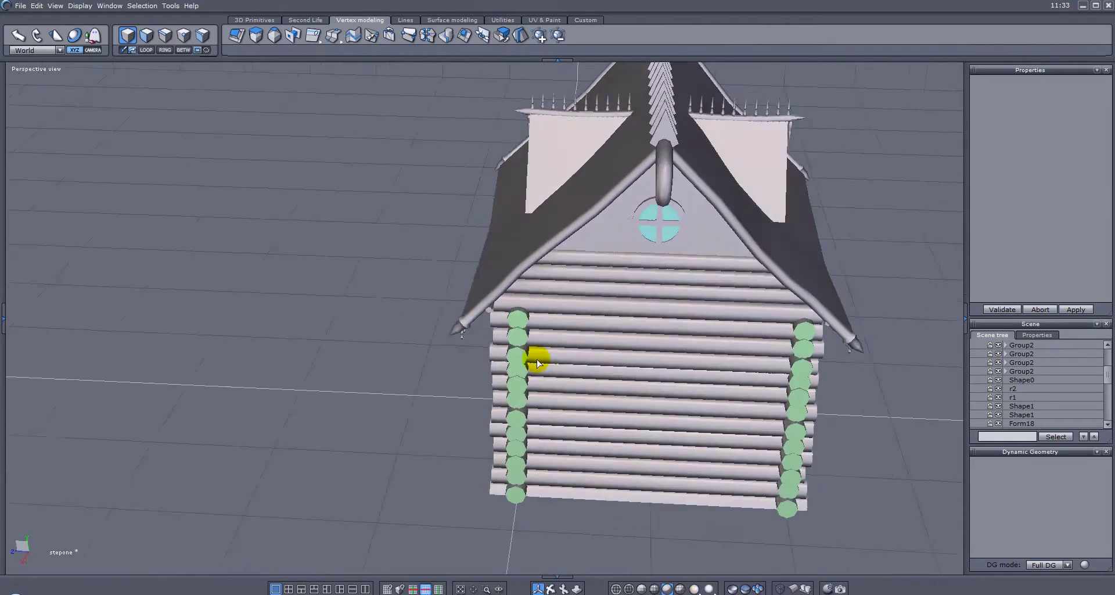
- Create a small cube primitive about 0.5 units in size beside the cabin's gable-end log wall
middle_click_drag(549, 232, 618, 230)
left_click(598, 122)
middle_click_drag(348, 244, 647, 249)
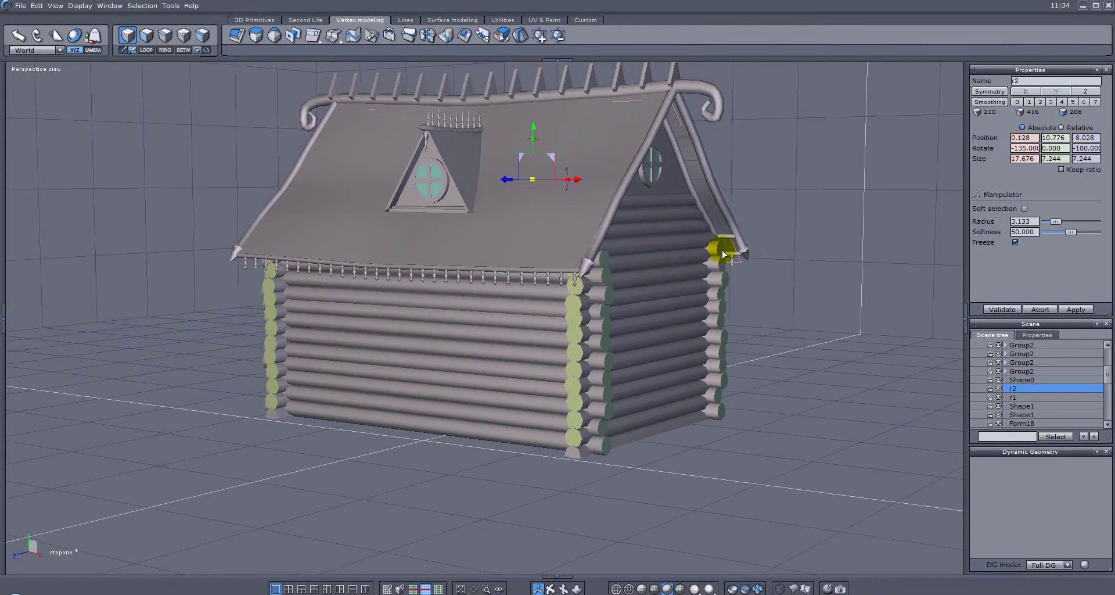
middle_click_drag(618, 287, 665, 287)
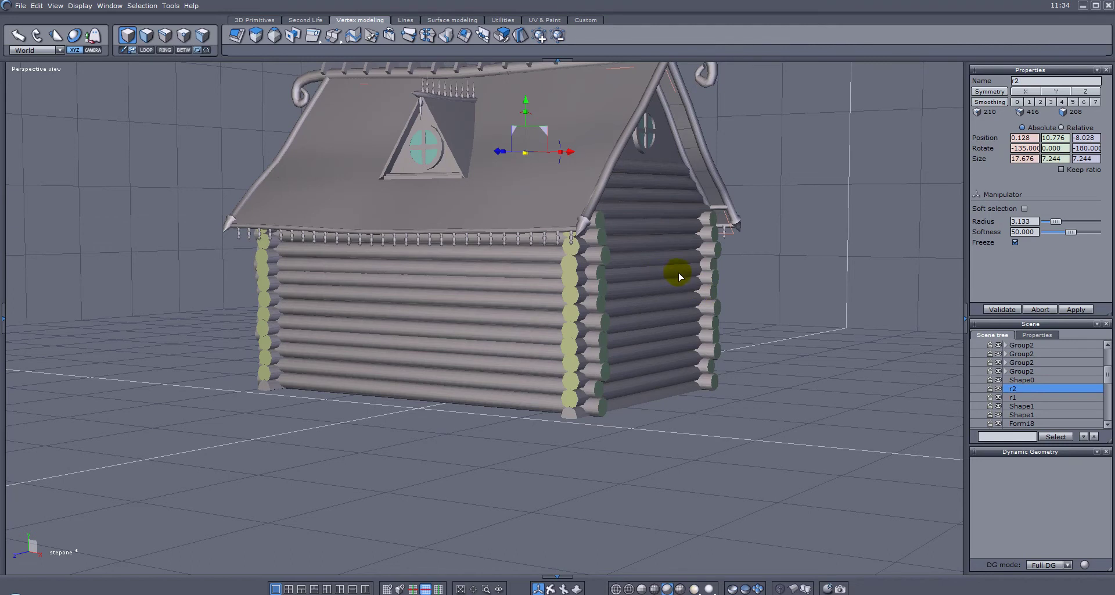
middle_click_drag(704, 285, 635, 311)
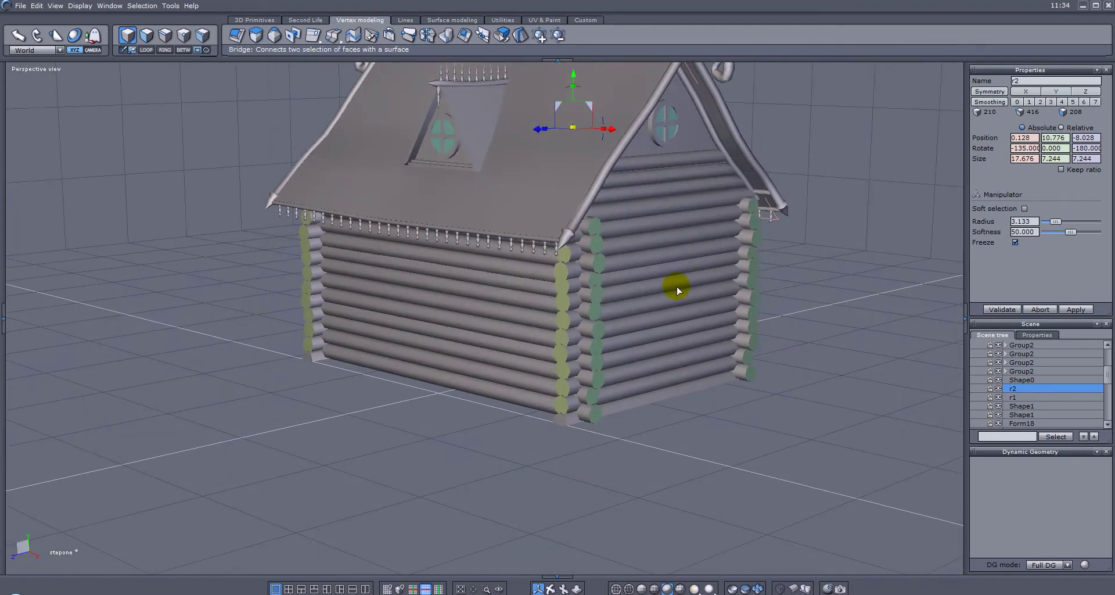
left_click(259, 20)
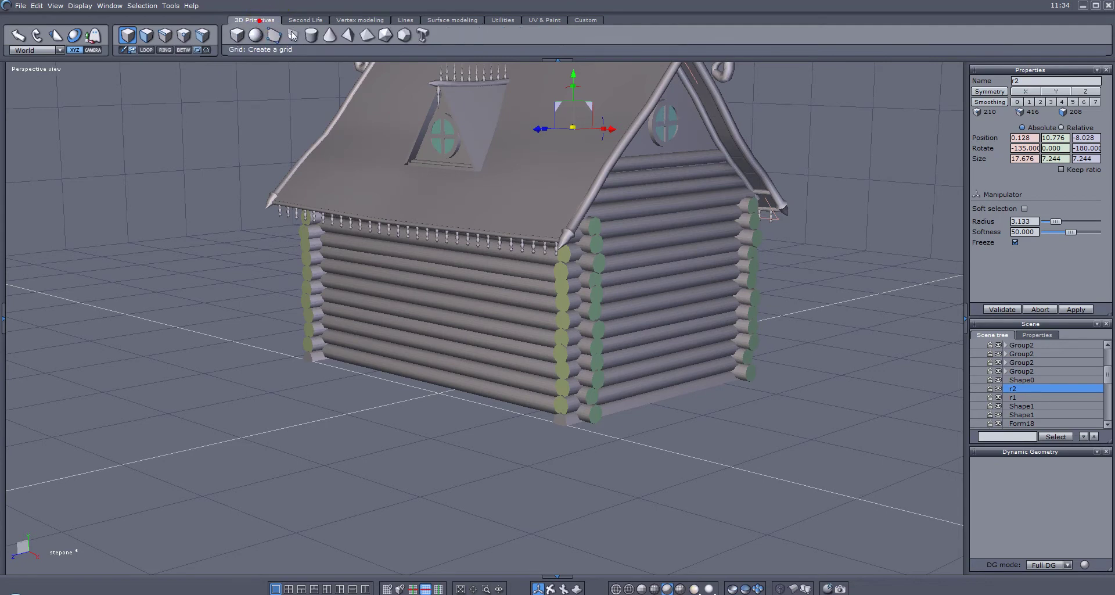
left_click(246, 33)
left_click(664, 285)
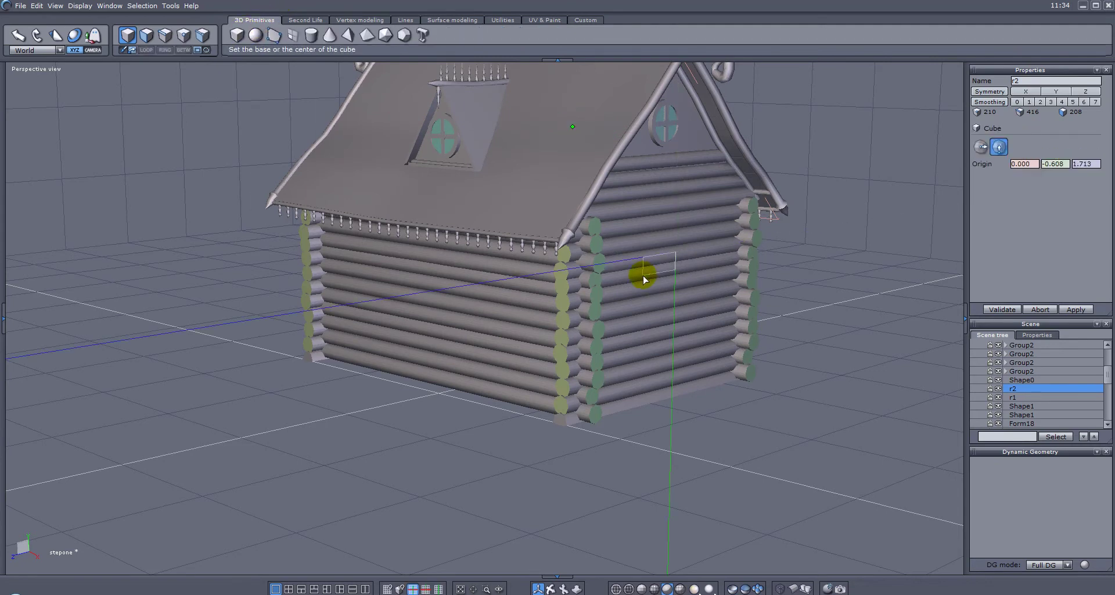
left_click(675, 283)
- Scale the cube into a thin upright panel about 2.35 wide, 5.71 high and 0.2 thick
middle_click_drag(674, 288, 620, 301)
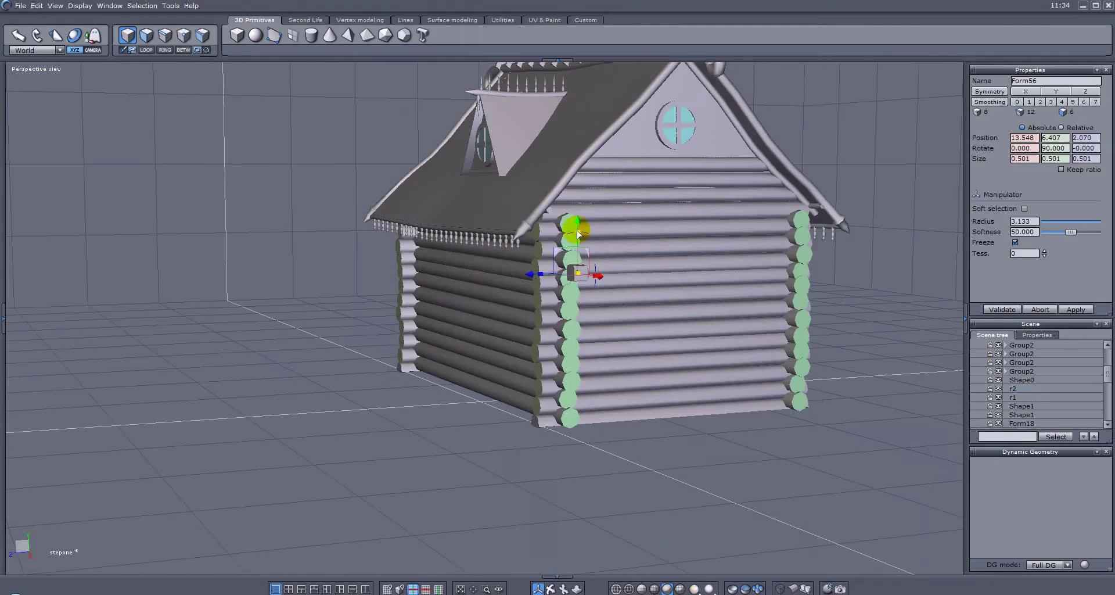
left_click_drag(576, 147, 584, 78)
left_click_drag(577, 231, 579, 162)
middle_click_drag(589, 223, 755, 248)
left_click_drag(737, 266, 887, 269)
middle_click_drag(863, 287, 597, 289)
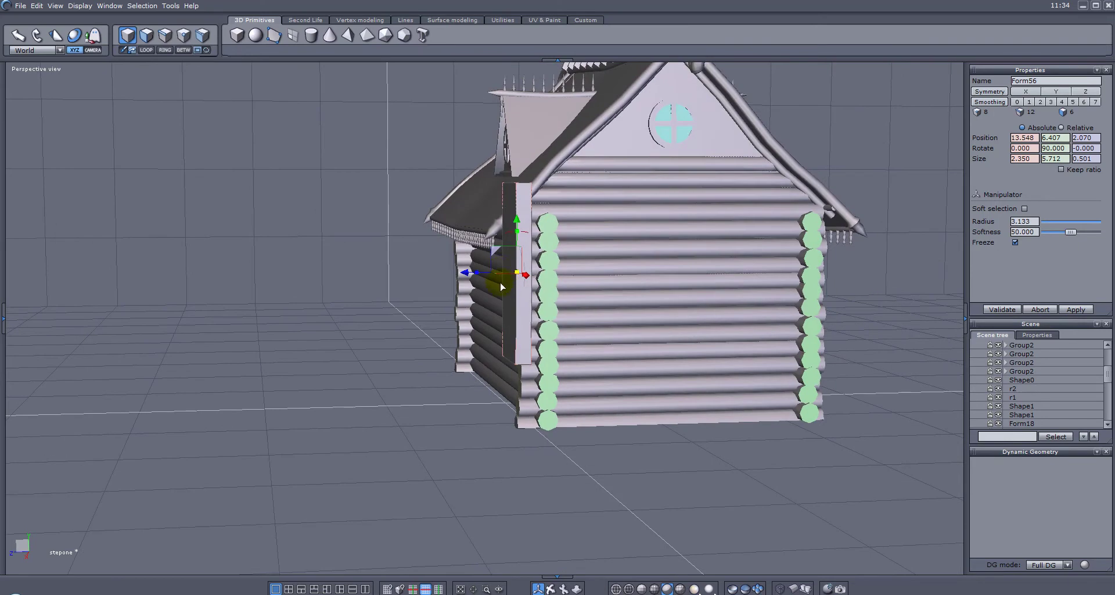
left_click_drag(477, 272, 503, 273)
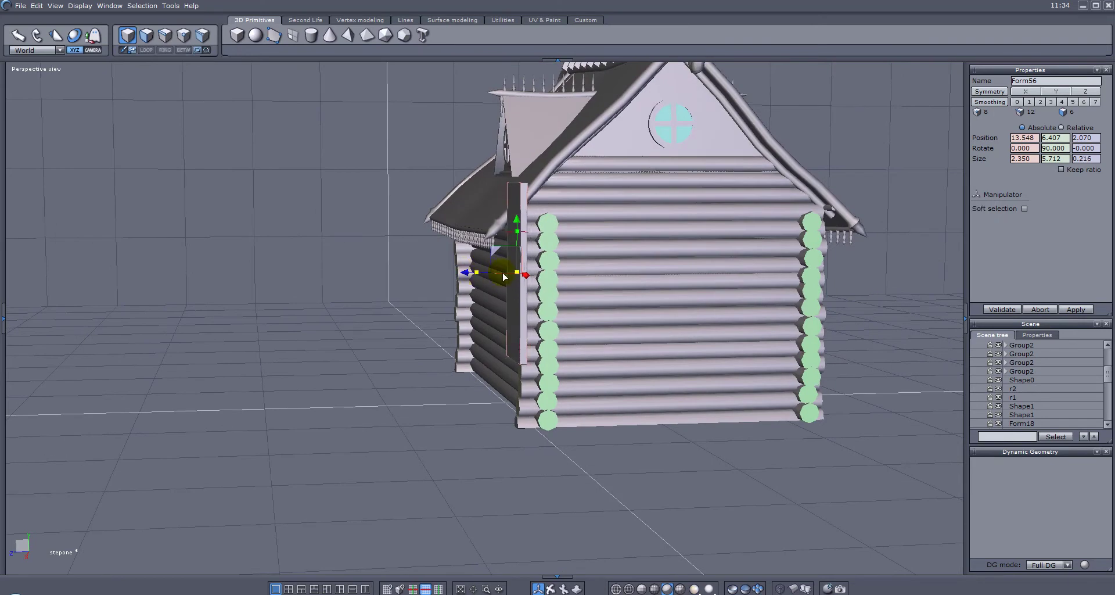
- Lower the panel beside the gable wall to X about 9.04 and Y about 2.73, and shorten its height to about 4.74
left_click_drag(517, 222, 518, 338)
left_click_drag(463, 384, 651, 382)
mouse_move(550, 369)
middle_mouse_down()
mouse_move(789, 380)
mouse_move(781, 363)
middle_mouse_up()
left_click_drag(772, 366, 662, 371)
scroll(630, 379, "up", 5)
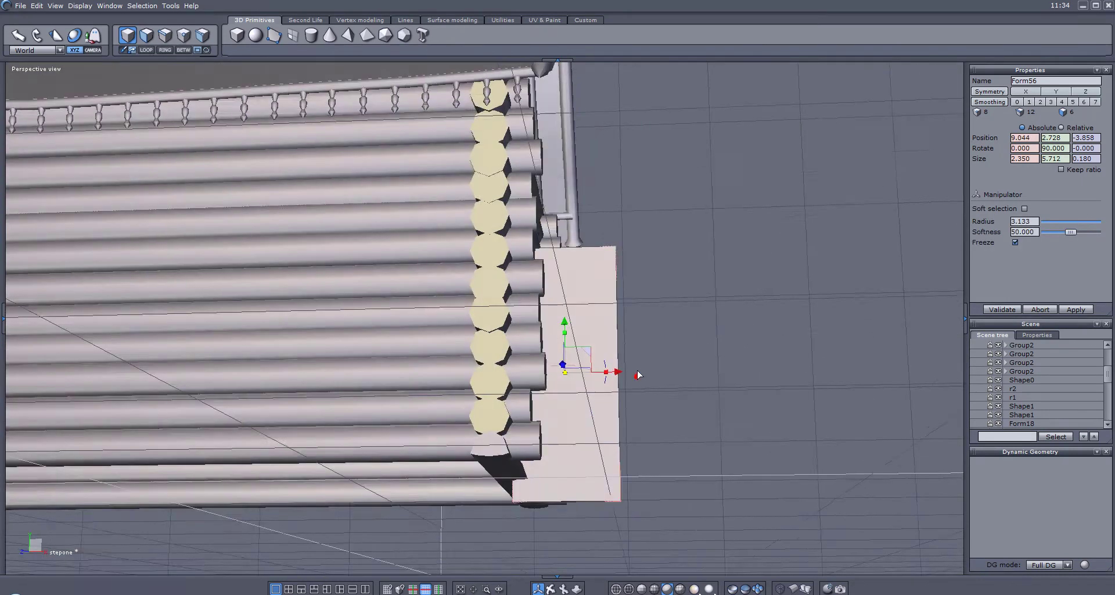
left_click(565, 344)
left_click_drag(567, 331, 569, 339)
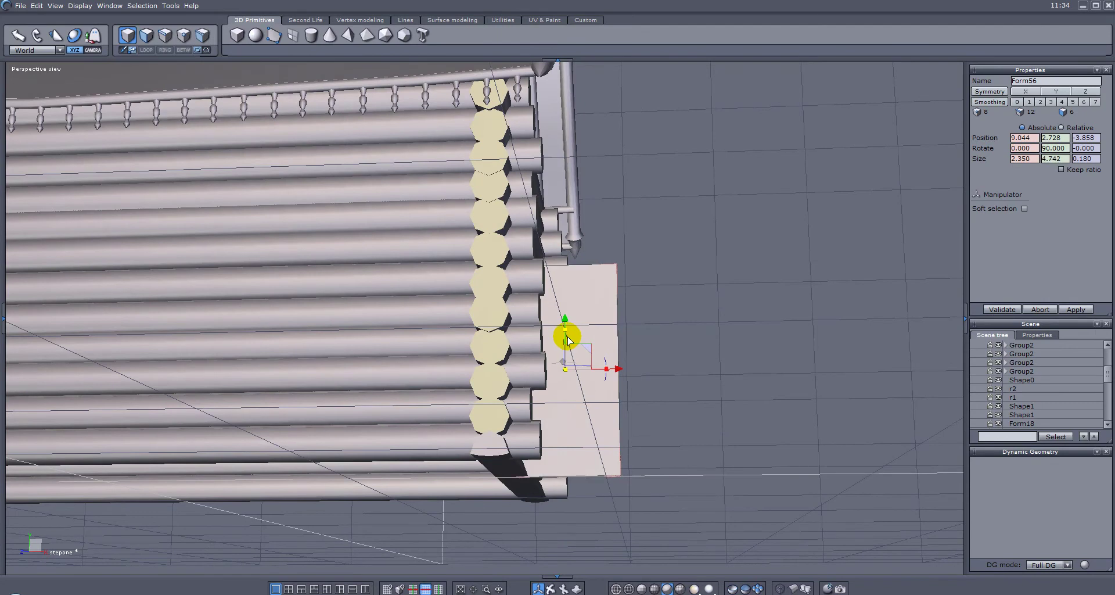
- Slide the panel along the gable wall to Z about -2.98, standing perpendicular to the logs
right_click_drag(666, 329, 500, 482)
right_click_drag(792, 316, 559, 242)
middle_click_drag(560, 242, 765, 299)
left_click_drag(589, 308, 538, 311)
middle_click_drag(538, 312, 968, 294)
left_click(507, 295)
middle_click_drag(687, 283, 687, 289)
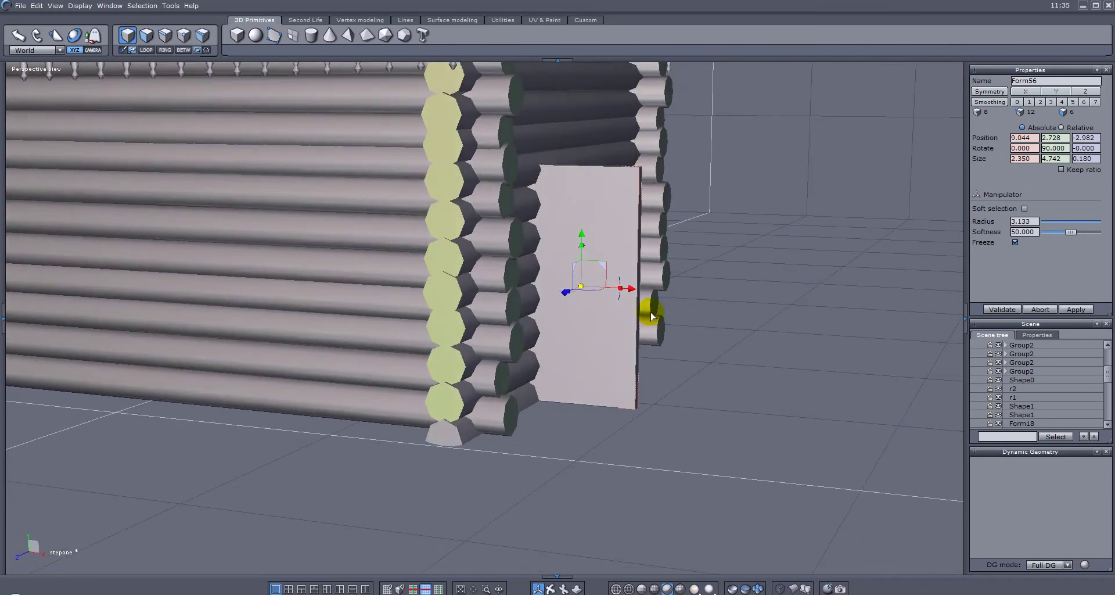
- Narrow the panel to a plank about 0.45 wide and copy it outward into a row of four planks
mouse_move(621, 288)
left_mouse_down()
mouse_move(586, 287)
mouse_move(613, 289)
mouse_move(601, 289)
left_mouse_up()
right_click_drag(685, 312, 717, 312)
left_click_drag(588, 290, 676, 302, "shift")
right_click_drag(799, 309, 566, 301)
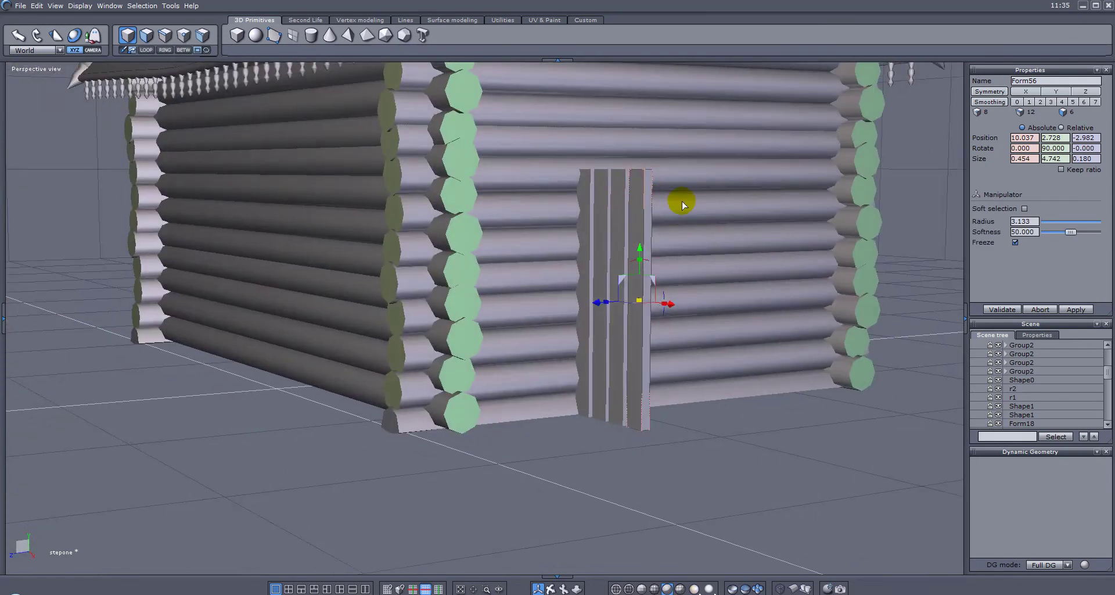
right_click_drag(627, 228, 681, 277)
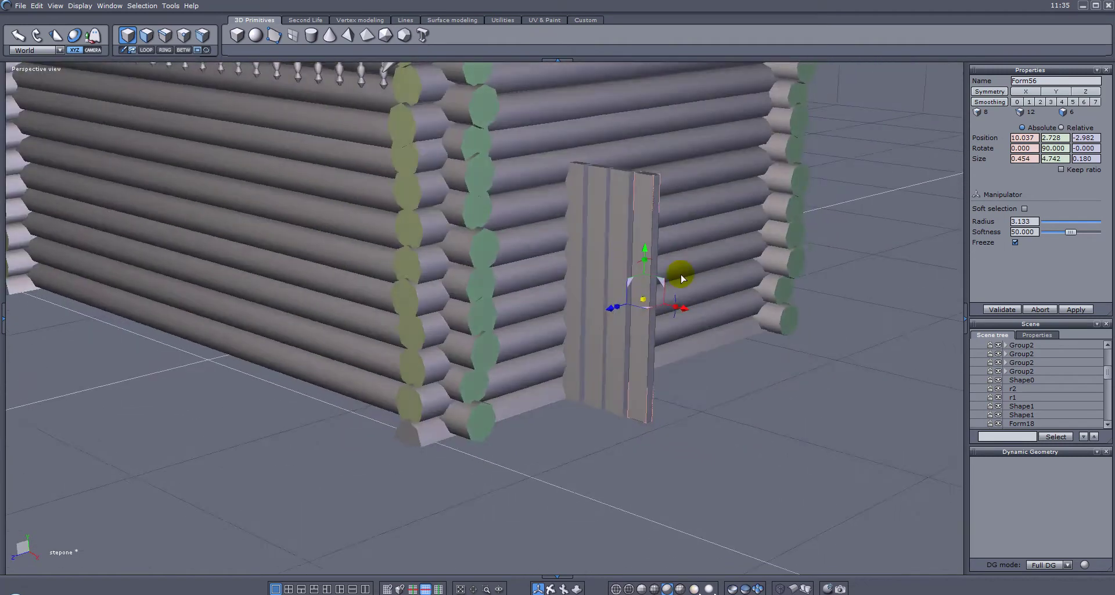
scroll(658, 310, "up", 3)
right_click_drag(660, 314, 723, 254)
right_click_drag(764, 304, 702, 209)
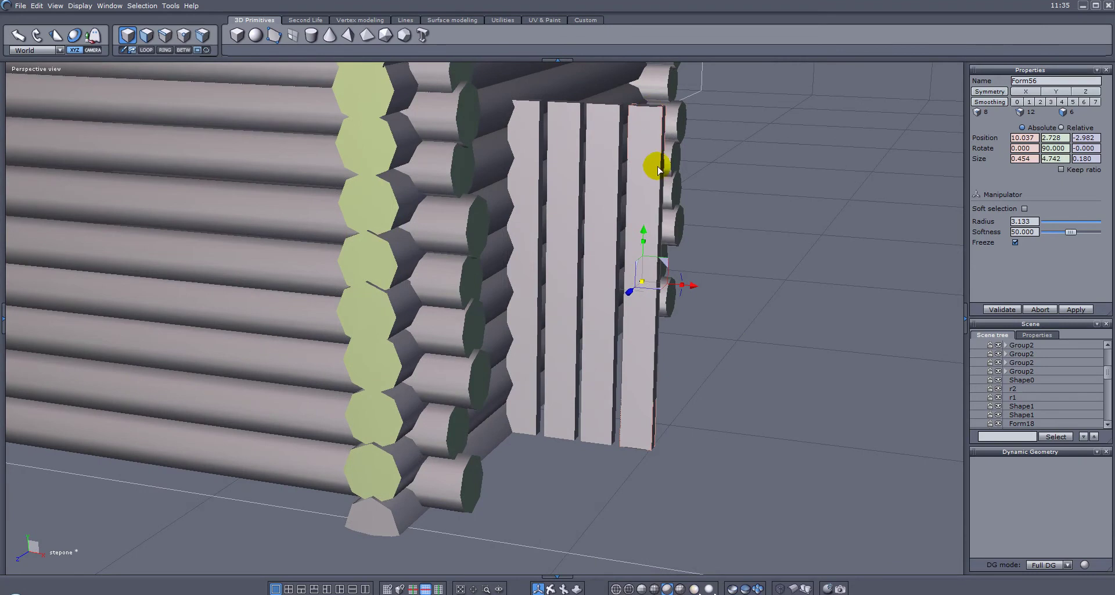
- Reduce the second plank from the wall to about 0.41 wide and 4.67 high
left_click(551, 213)
scroll(581, 251, "up", 2)
mouse_move(600, 294)
left_mouse_down()
mouse_move(581, 290)
mouse_move(610, 296)
mouse_move(592, 282)
left_mouse_up()
middle_click_drag(594, 282, 640, 281)
- Slice the third plank with three horizontal edge loops across its middle section using Tessellation by slice
left_click(593, 275)
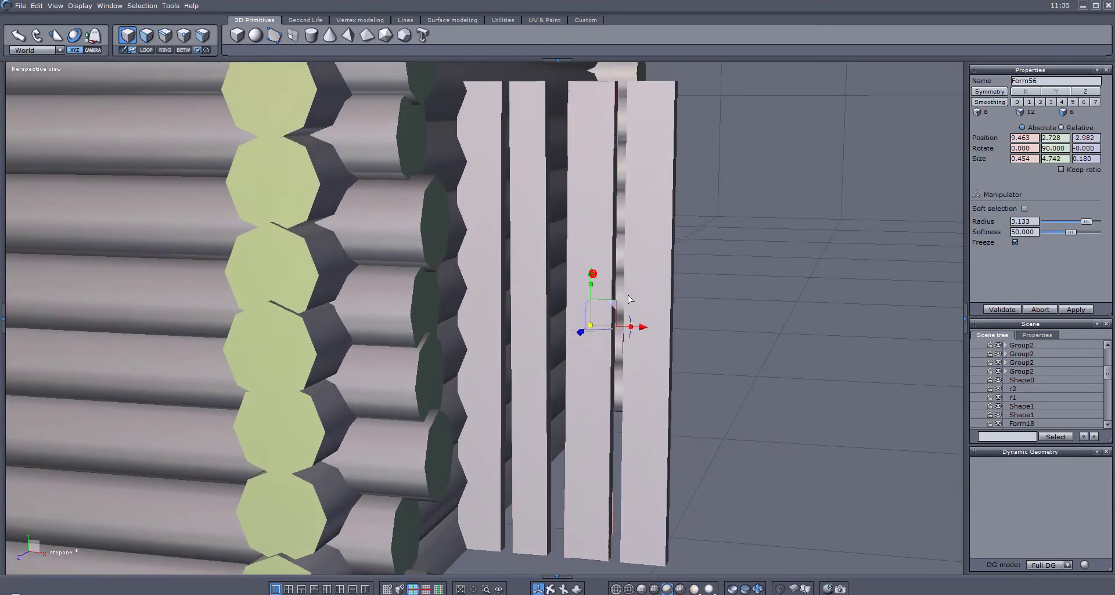
left_click(370, 19)
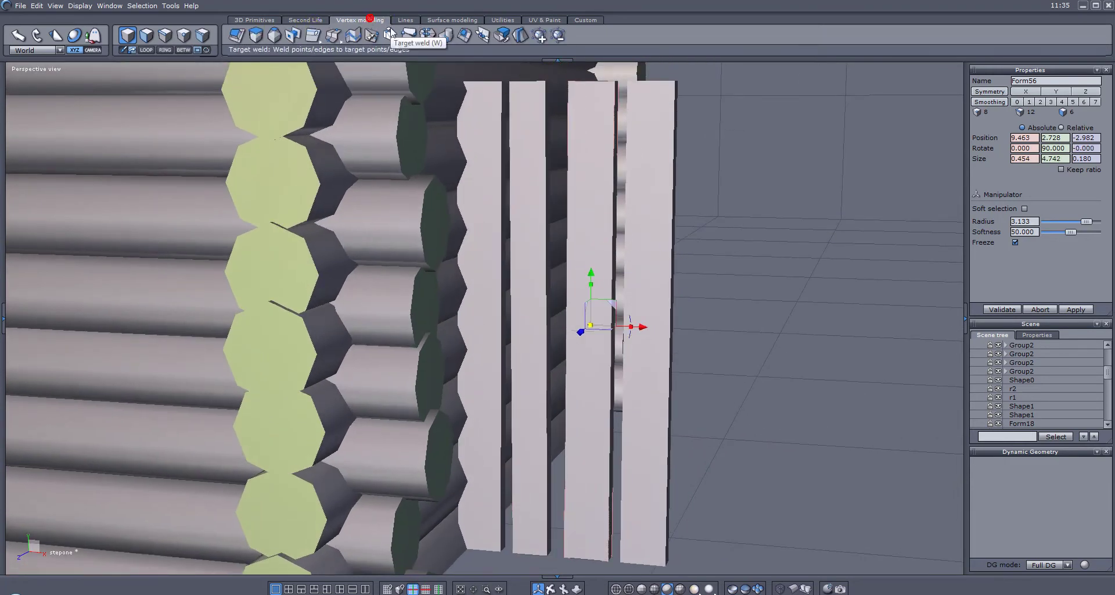
left_click(341, 42)
left_click(336, 94)
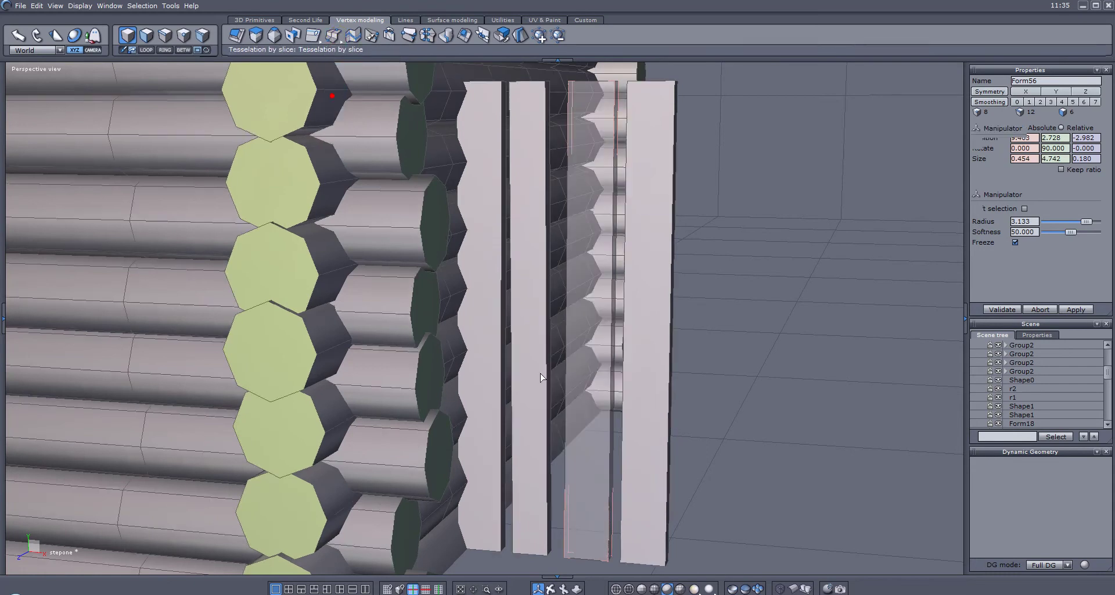
double_click(608, 440)
left_click(613, 295)
key("space")
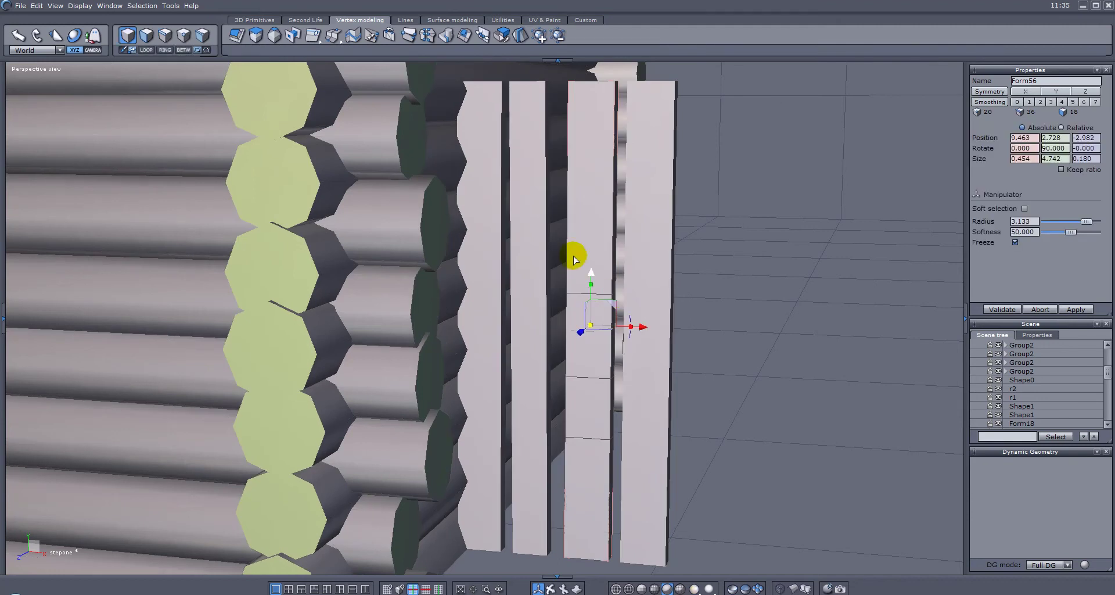
- Bend the third plank by shifting its middle edge loop toward the wall, about 0.38 wide, and adjusting the loop above it
left_click(165, 35)
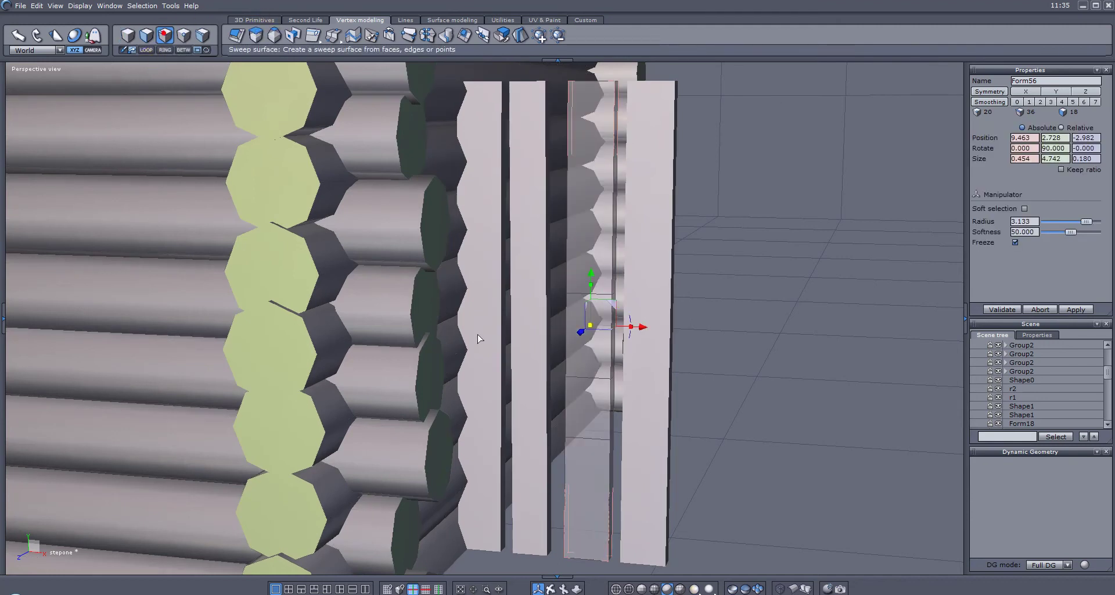
left_click(586, 380)
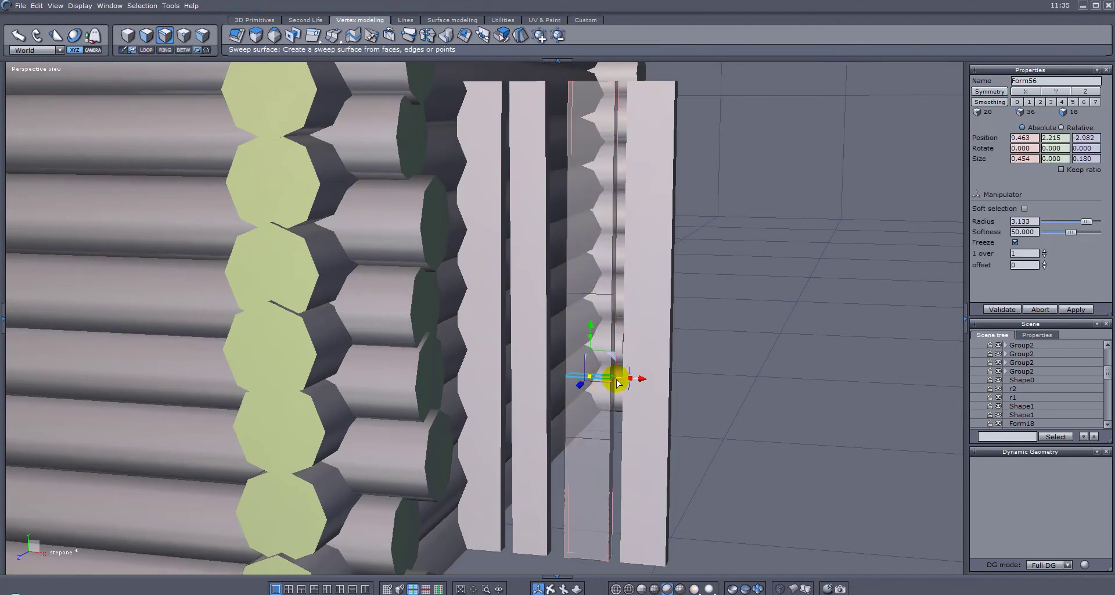
left_click_drag(631, 378, 634, 376)
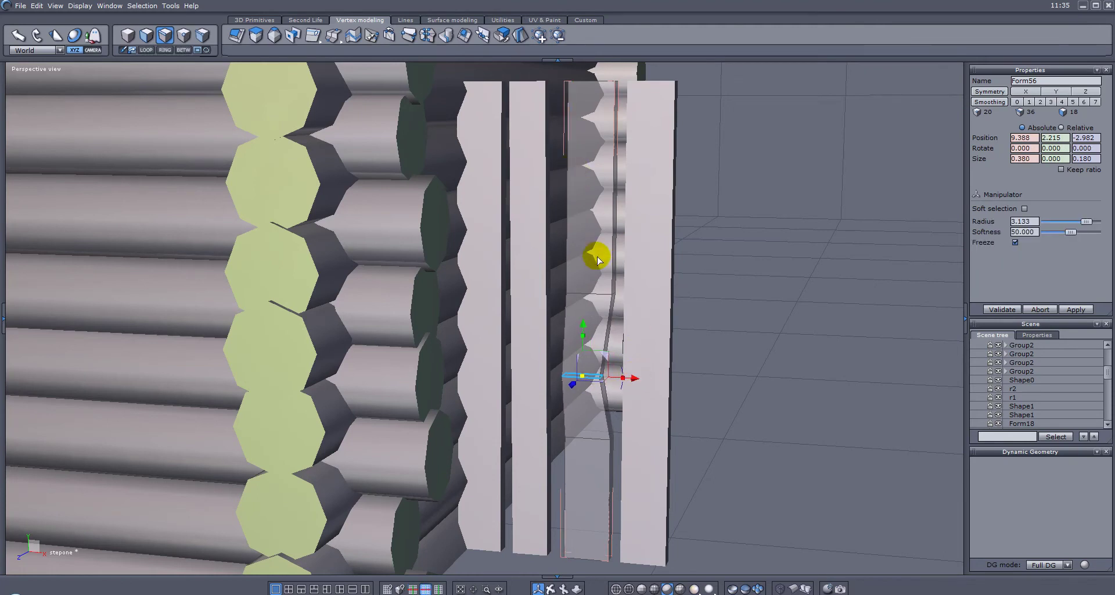
left_click(595, 295)
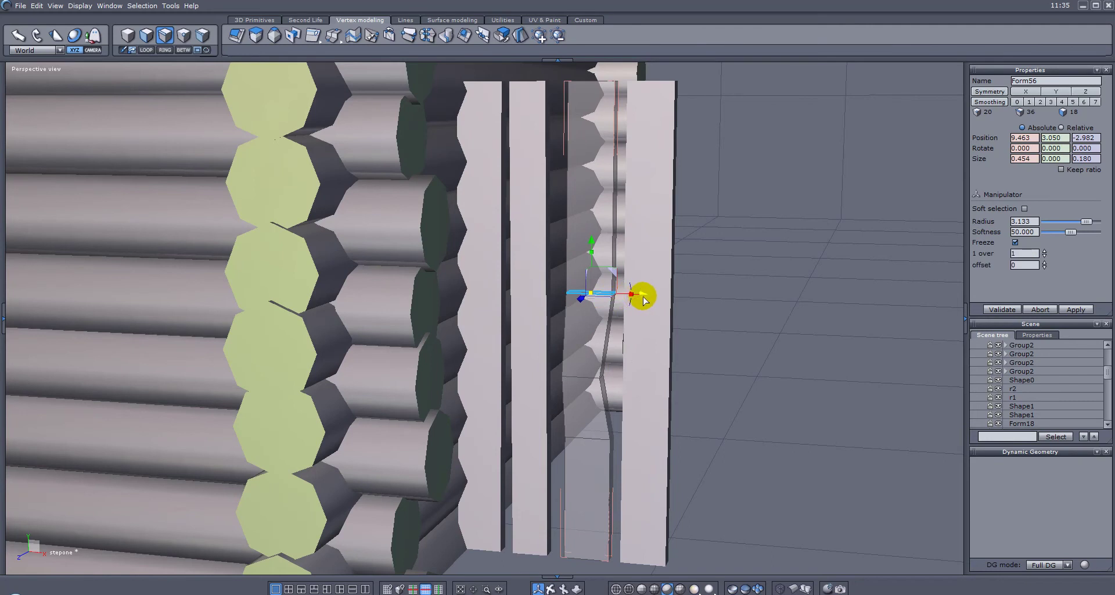
left_click_drag(646, 296, 635, 327)
key("Escape")
- Twist the third and second planks slightly out of line with the others
scroll(644, 326, "down", 3)
right_click_drag(681, 331, 423, 333)
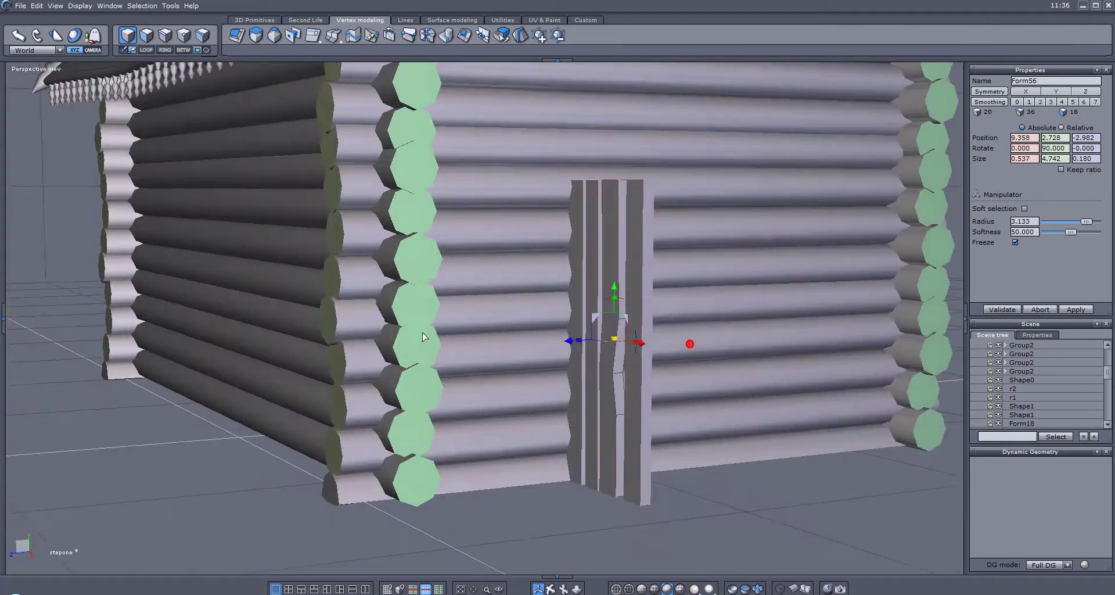
middle_click_drag(423, 336, 522, 331)
left_click(623, 312)
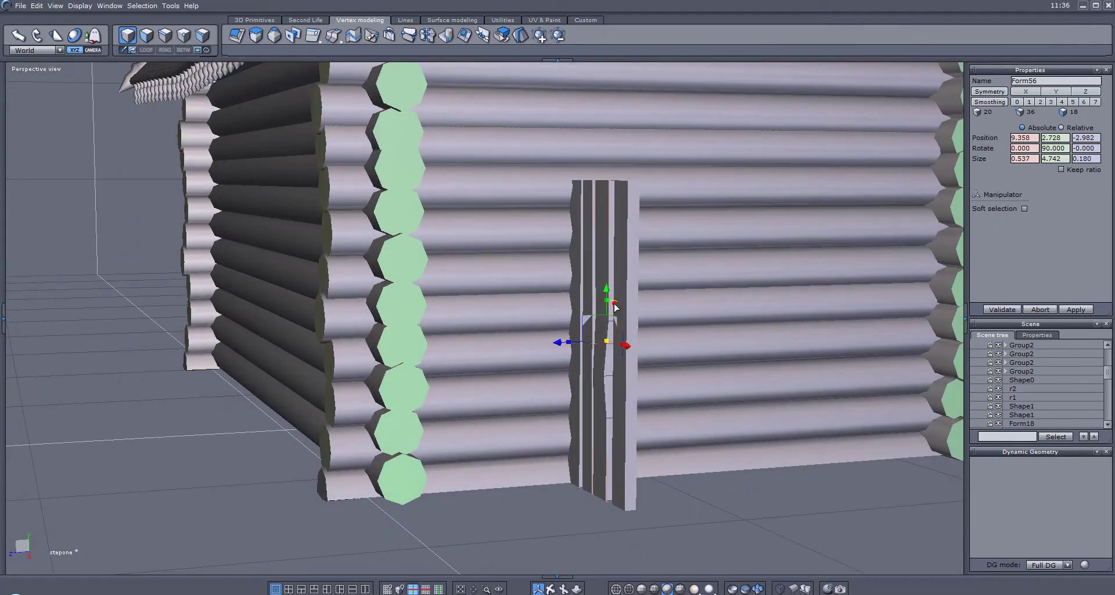
left_click_drag(614, 304, 613, 302)
right_click_drag(541, 371, 668, 377)
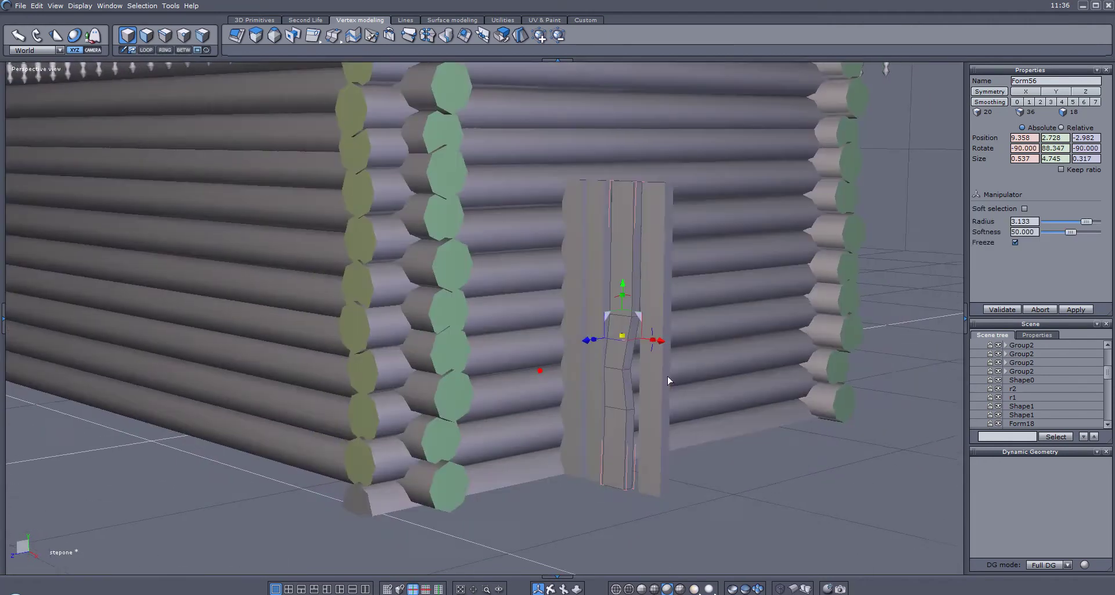
left_click(604, 241)
left_click(595, 296)
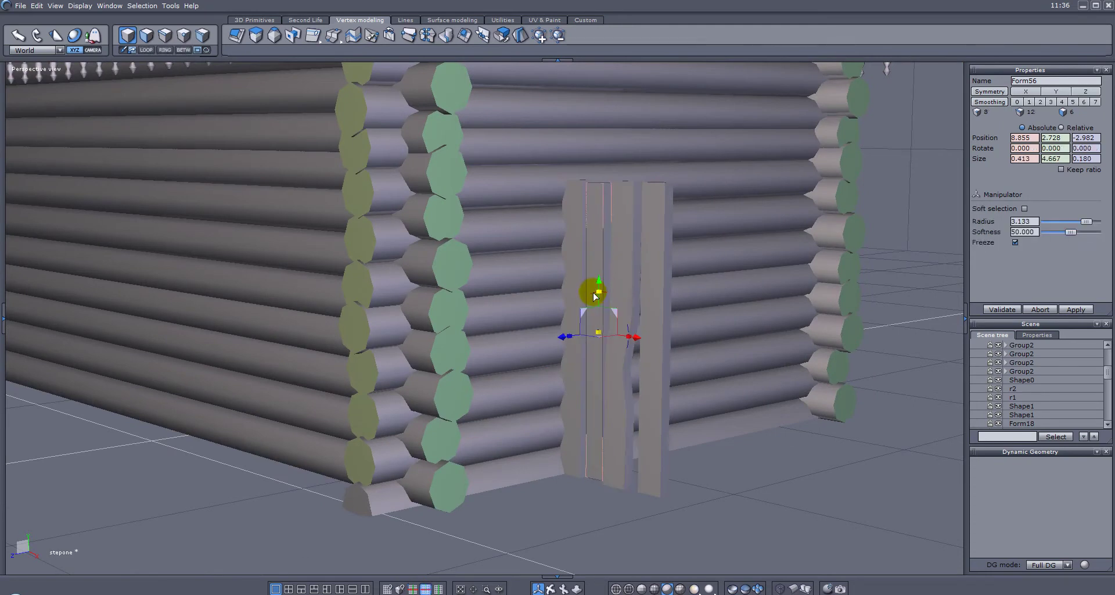
left_click(593, 296)
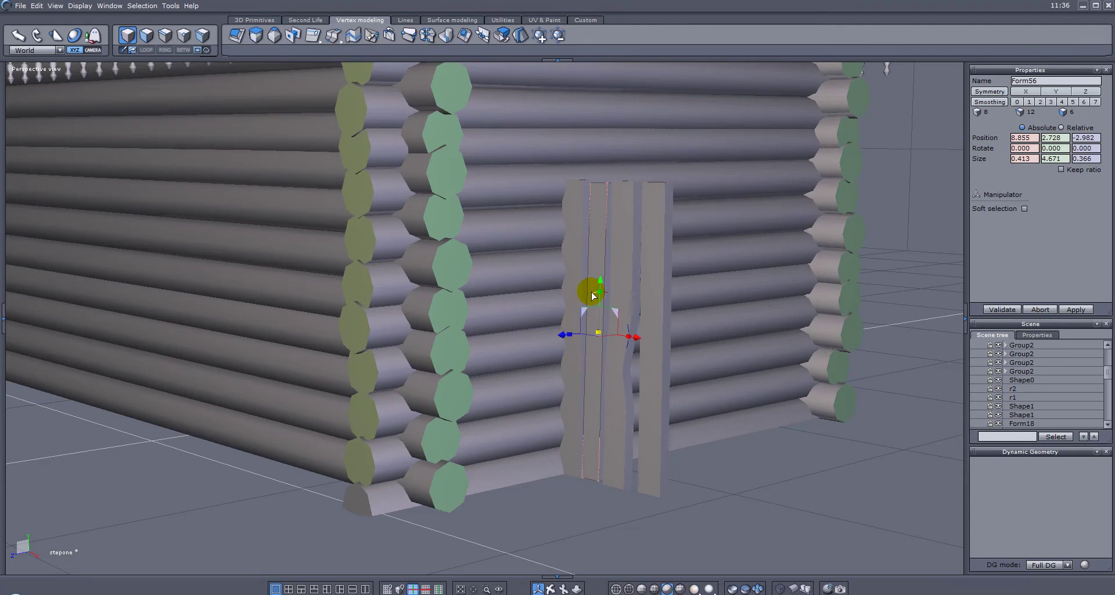
- Move the outermost plank inward to X about 9.96 and tilt it about 1.56 degrees
right_click_drag(658, 300, 755, 302)
left_click(660, 358)
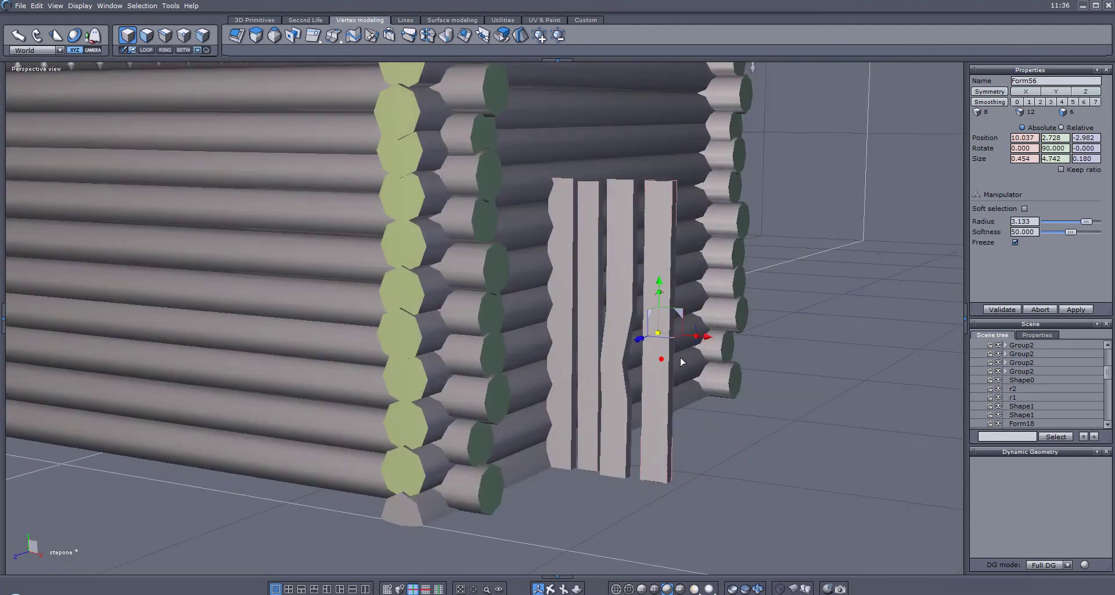
left_click_drag(714, 342, 690, 344)
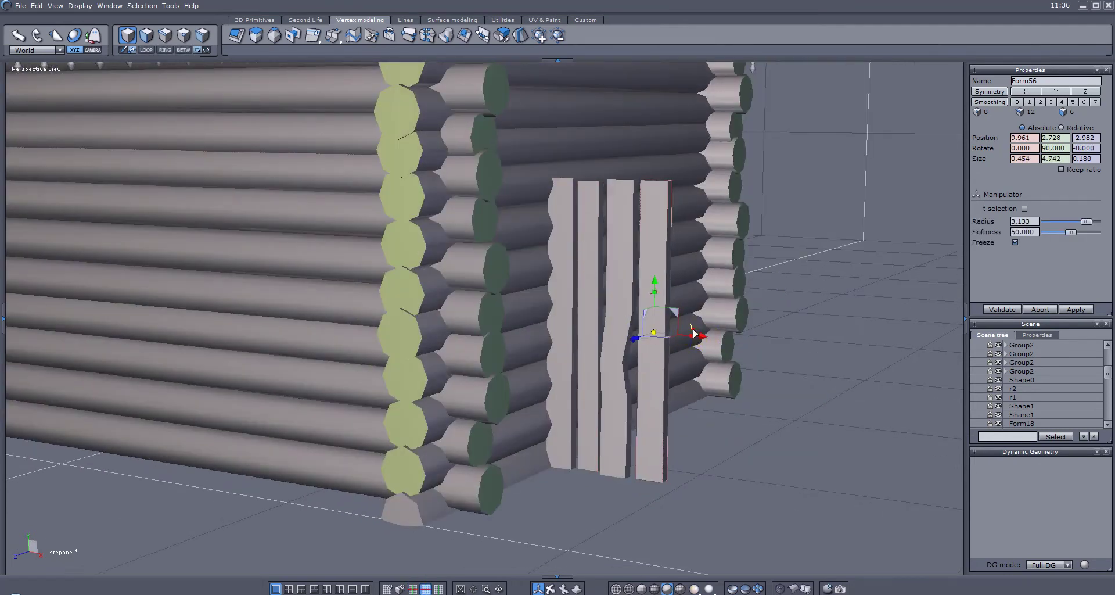
left_click(693, 332)
- Select all four planks and copy the set along the gable wall to Z about -7.25 as a second panel
right_click_drag(689, 335, 343, 438)
left_click(575, 283, "ctrl")
left_click_drag(511, 395, 789, 397, "ctrl")
scroll(791, 398, "down", 1)
mouse_move(816, 392)
right_mouse_down()
mouse_move(760, 353)
mouse_move(797, 375)
right_mouse_up()
left_click(613, 371)
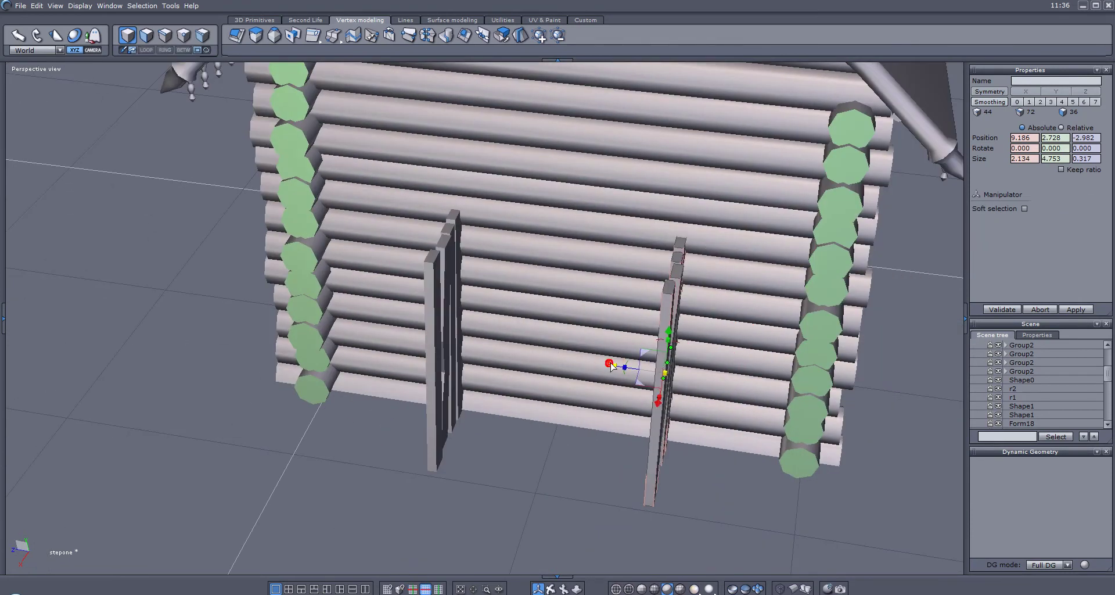
- Turn the bent plank of the copied panel upside down and shift it outward to X about 9.41
right_click_drag(500, 361, 887, 303)
left_click(687, 301)
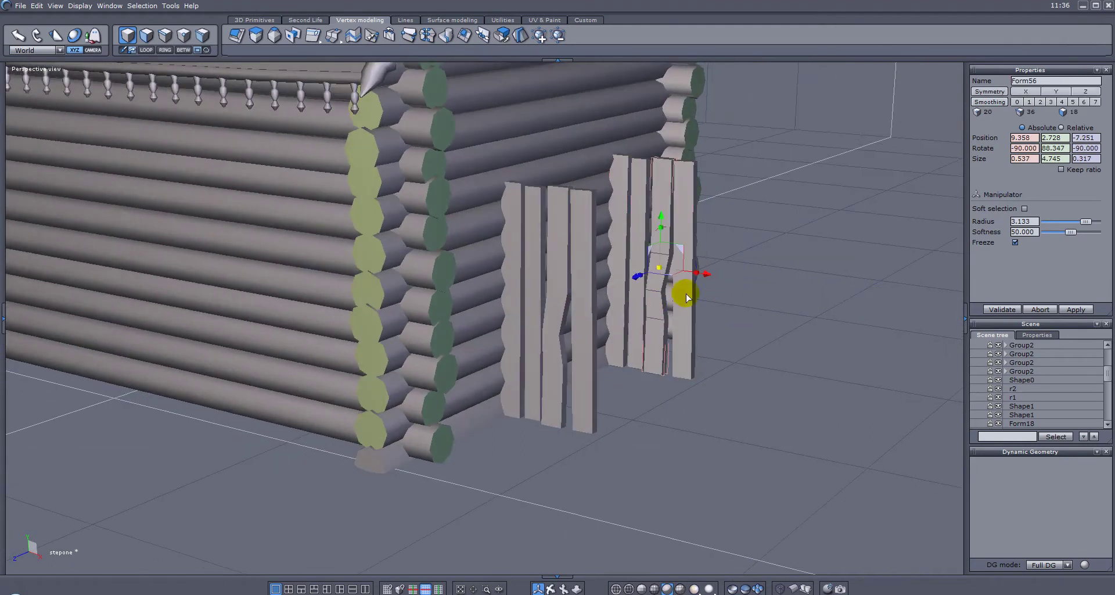
left_click_drag(697, 267, 566, 237)
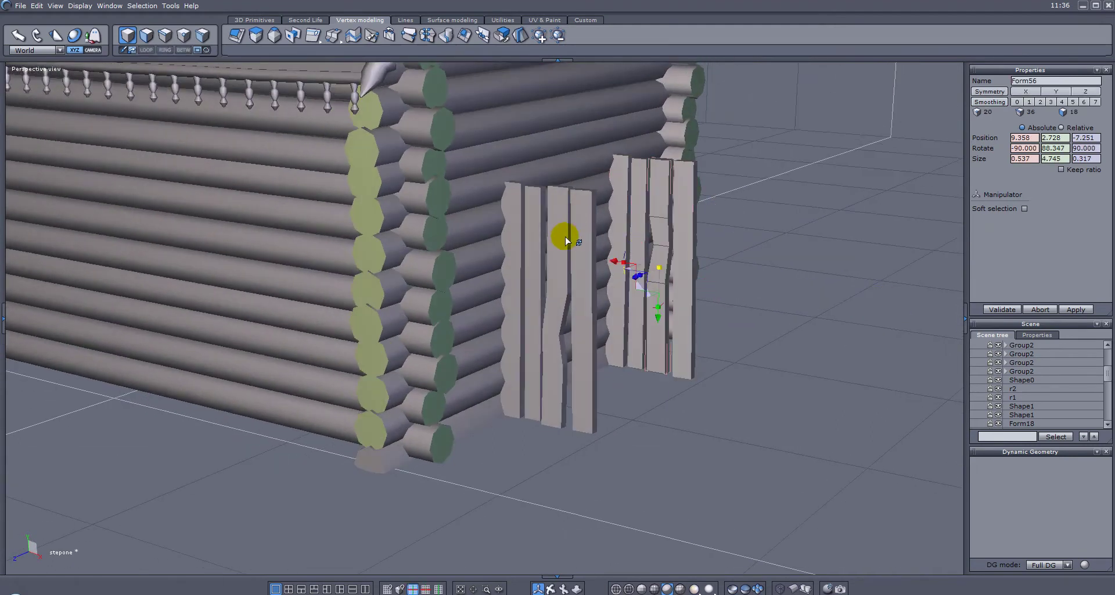
right_click_drag(665, 283, 703, 281)
left_click_drag(710, 282, 709, 281)
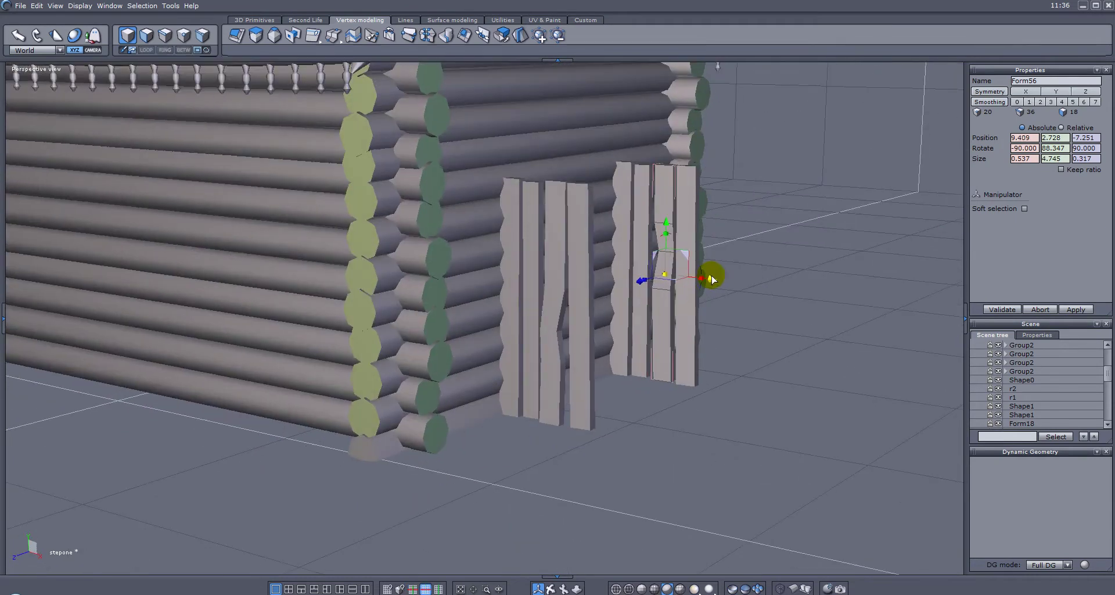
mouse_move(710, 275)
left_mouse_down()
mouse_move(689, 274)
mouse_move(743, 282)
mouse_move(687, 278)
mouse_move(719, 301)
mouse_move(642, 284)
mouse_move(674, 291)
left_mouse_up()
- Adjust a straight plank in the copied panel to about 0.34 wide at X about 9.50
left_click(668, 273)
scroll(721, 263, "up", 3)
left_click(691, 221)
right_click_drag(742, 293, 488, 324)
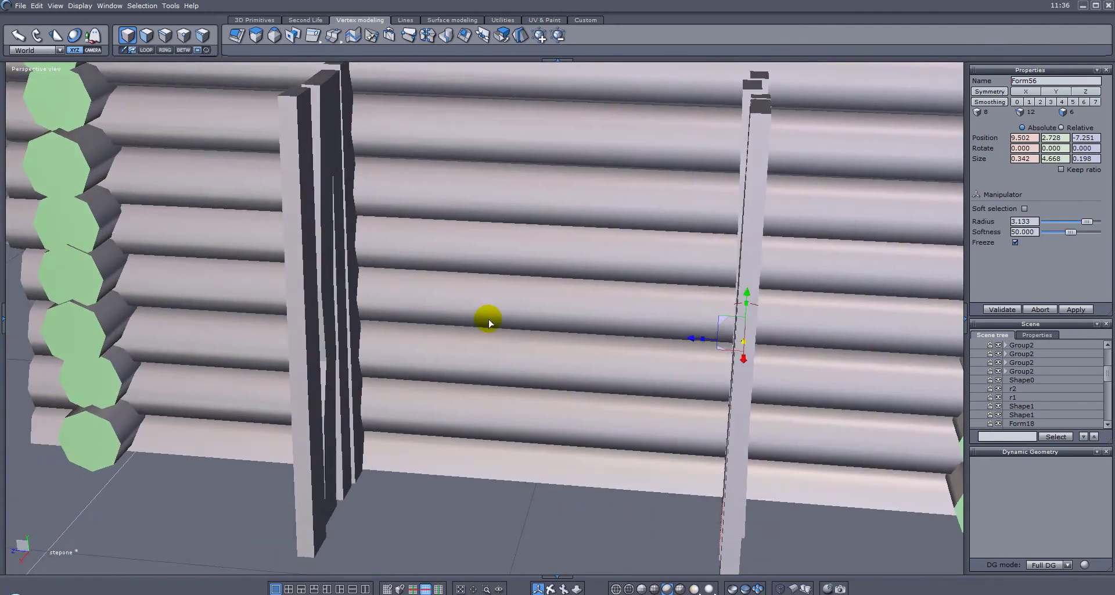
left_click(753, 302)
right_click_drag(756, 305, 871, 297)
key("Escape")
- Copy the first panel's outermost plank and rotate the copy 90 degrees to face the front, at Z about -3.34
scroll(671, 284, "down", 5)
scroll(672, 284, "up", 2)
right_click_drag(672, 284, 457, 320)
left_click(459, 323)
right_click_drag(530, 288, 422, 459)
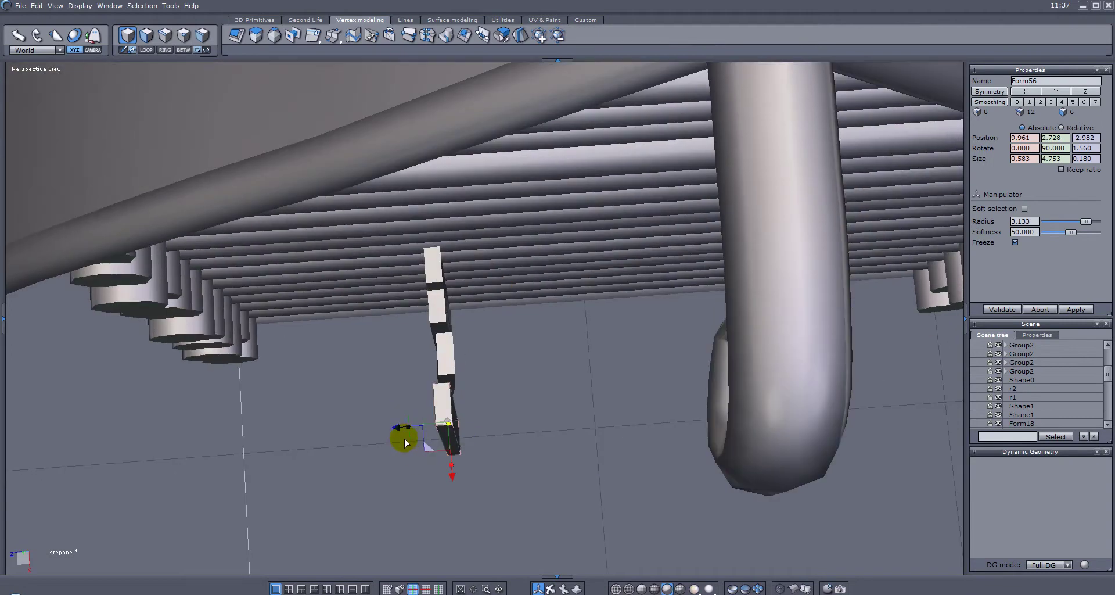
left_click_drag(409, 431, 423, 433, "shift")
left_click_drag(436, 433, 487, 441)
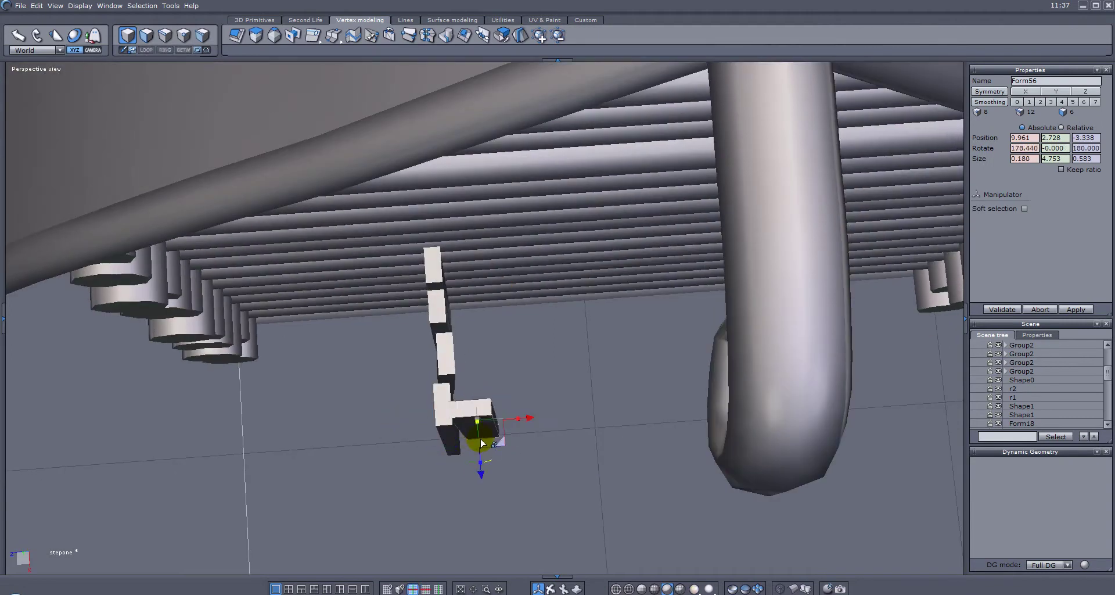
right_click_drag(545, 446, 253, 191)
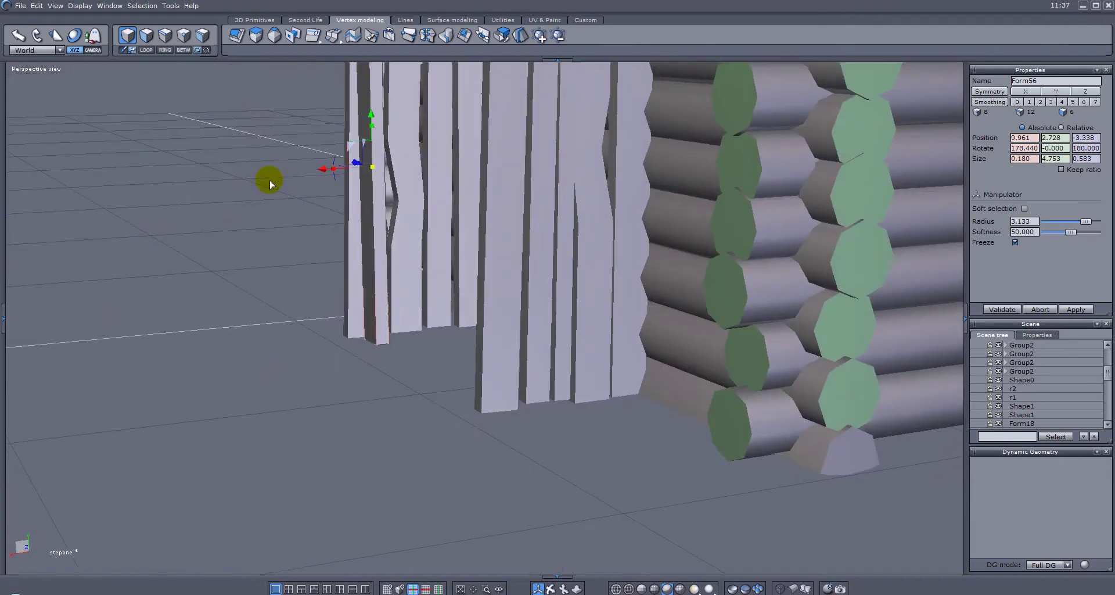
- Move the turned plank outward to X about 10.15 and copy it across to the front edge of the second panel
left_click_drag(323, 169, 310, 168)
right_click_drag(335, 165, 751, 216)
middle_click_drag(751, 216, 695, 198)
left_click_drag(434, 209, 719, 214)
middle_click_drag(794, 217, 632, 300)
- Add a narrower inner front plank beside the second panel's and copy it to the first panel, about 0.38 wide at Z about -3.73
left_click_drag(604, 306, 568, 310)
right_click_drag(423, 309, 493, 291)
left_click_drag(597, 288, 383, 292)
right_click_drag(587, 294, 445, 263)
left_click_drag(407, 249, 409, 250)
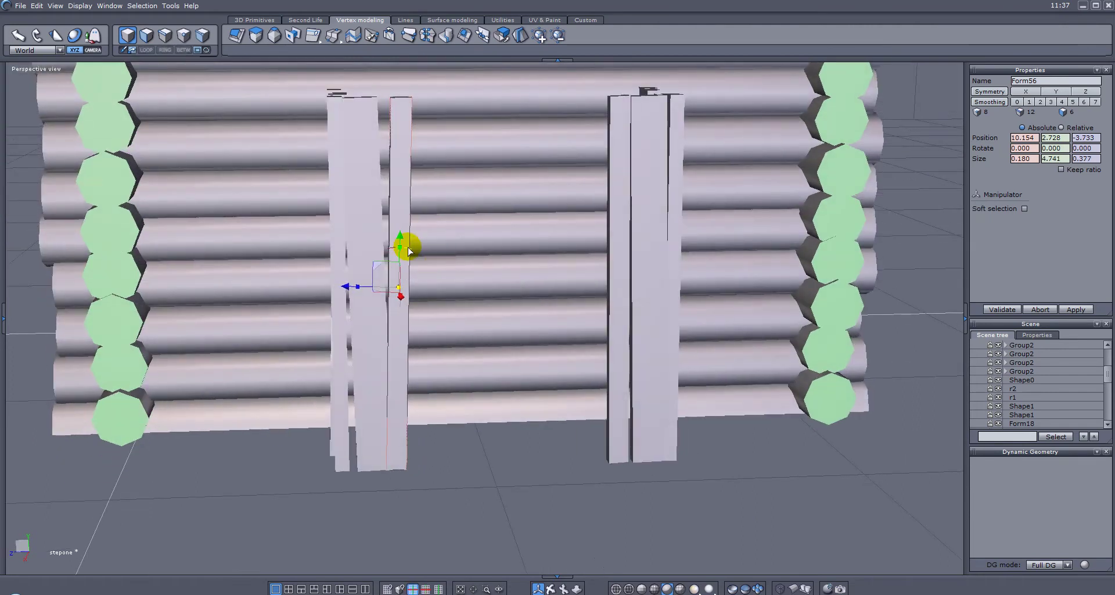
- Narrow the inner front plank of the second panel to about 0.27 at Z about -6.54
scroll(497, 235, "down", 3)
right_click_drag(496, 211, 573, 221)
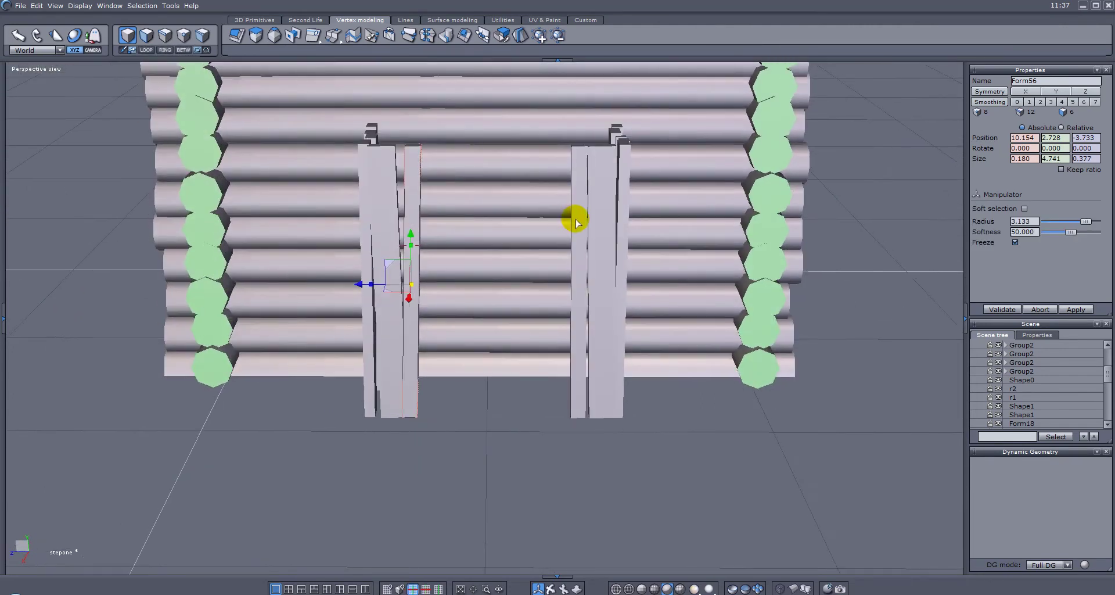
left_click_drag(588, 247, 588, 247)
right_click_drag(554, 240, 594, 265)
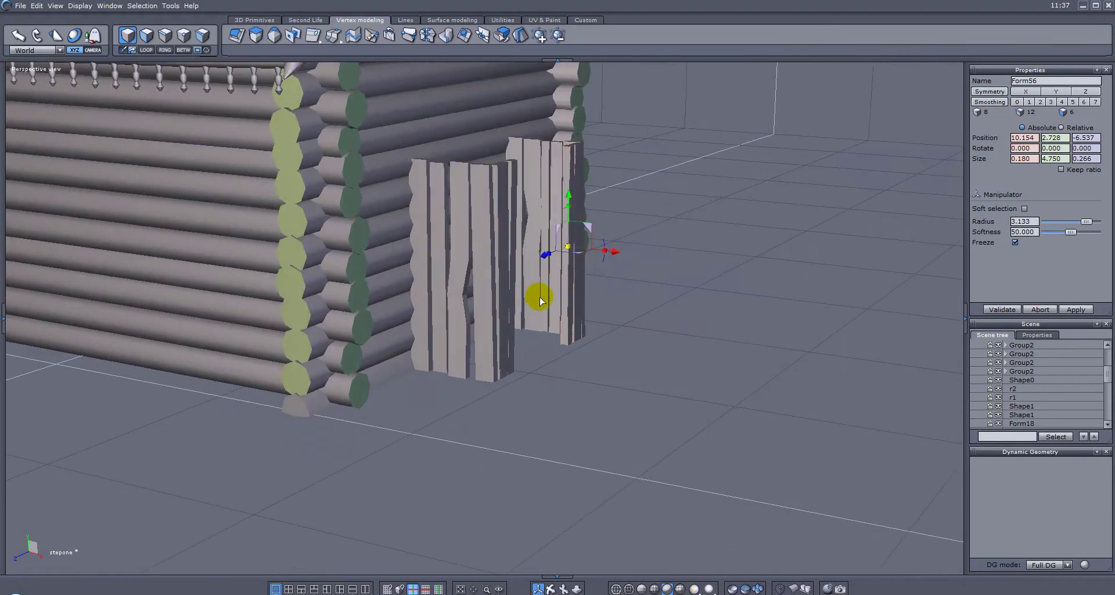
- Create a cube with sides of about 1.48 in front of the gable wall, centred between the panels at Z about -5.04
right_click_drag(547, 291, 608, 287)
right_click_drag(549, 323, 503, 389)
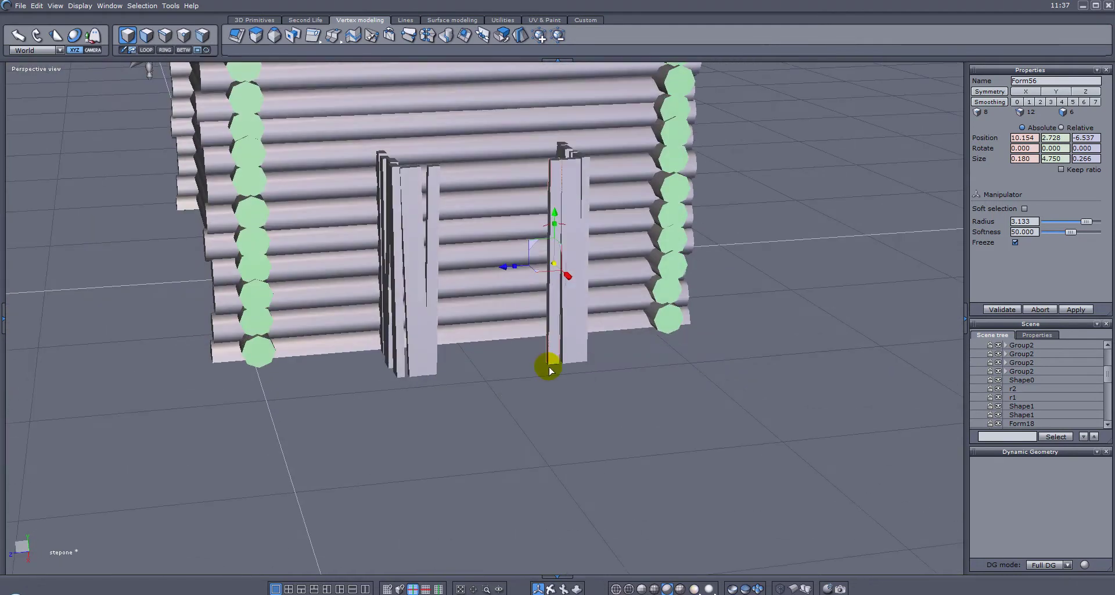
right_click_drag(503, 216, 448, 221)
middle_click_drag(450, 182, 491, 295)
right_click_drag(553, 286, 615, 201)
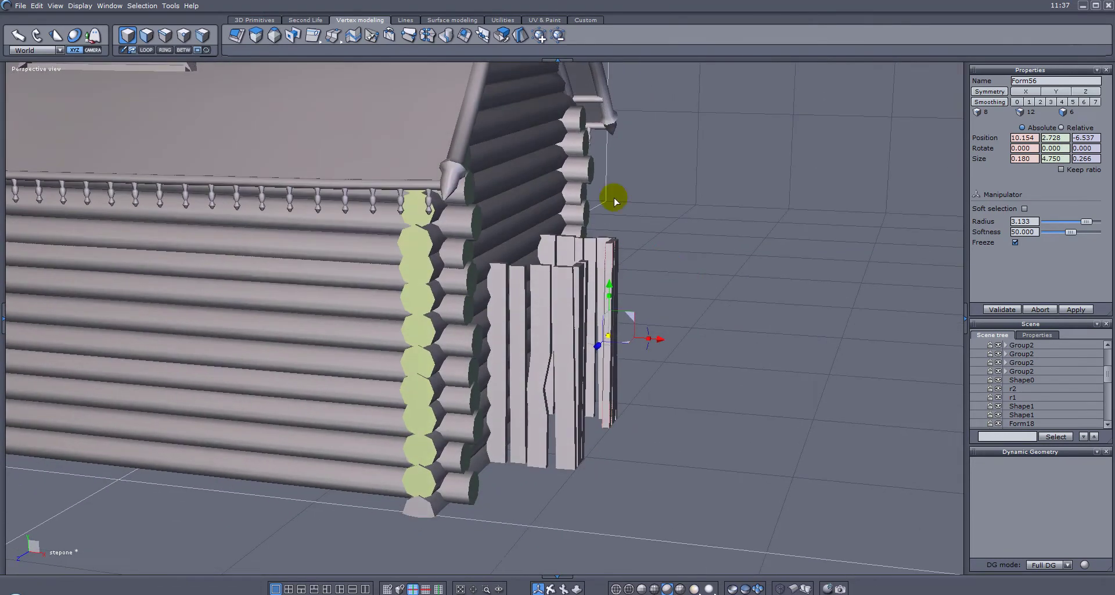
left_click(252, 20)
left_click(236, 36)
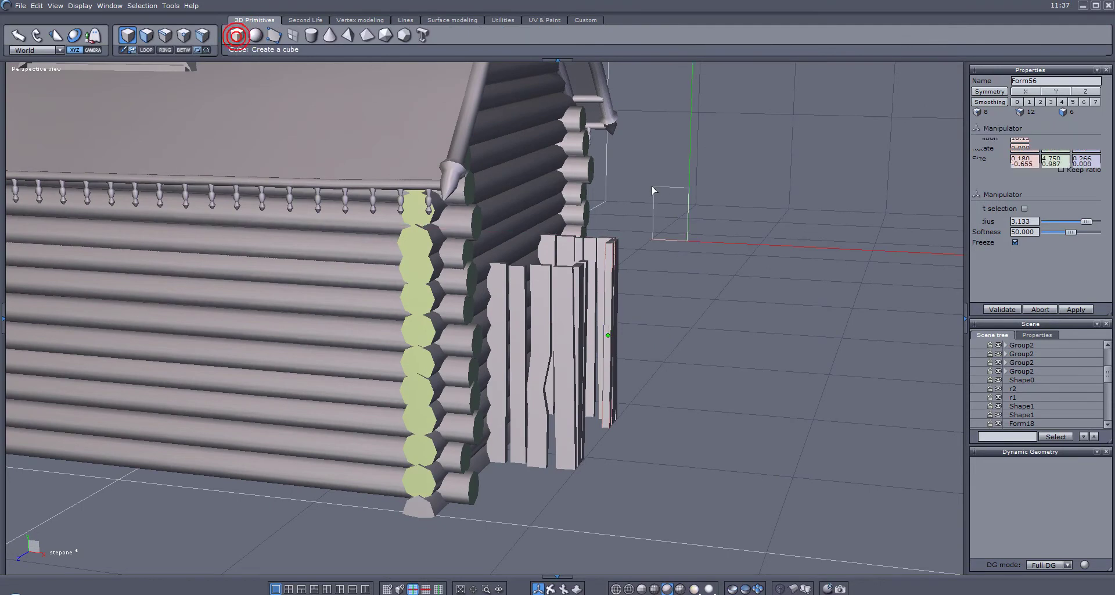
left_click(654, 193)
left_click(872, 256)
right_click_drag(811, 261, 313, 270)
left_click_drag(158, 253, 496, 259)
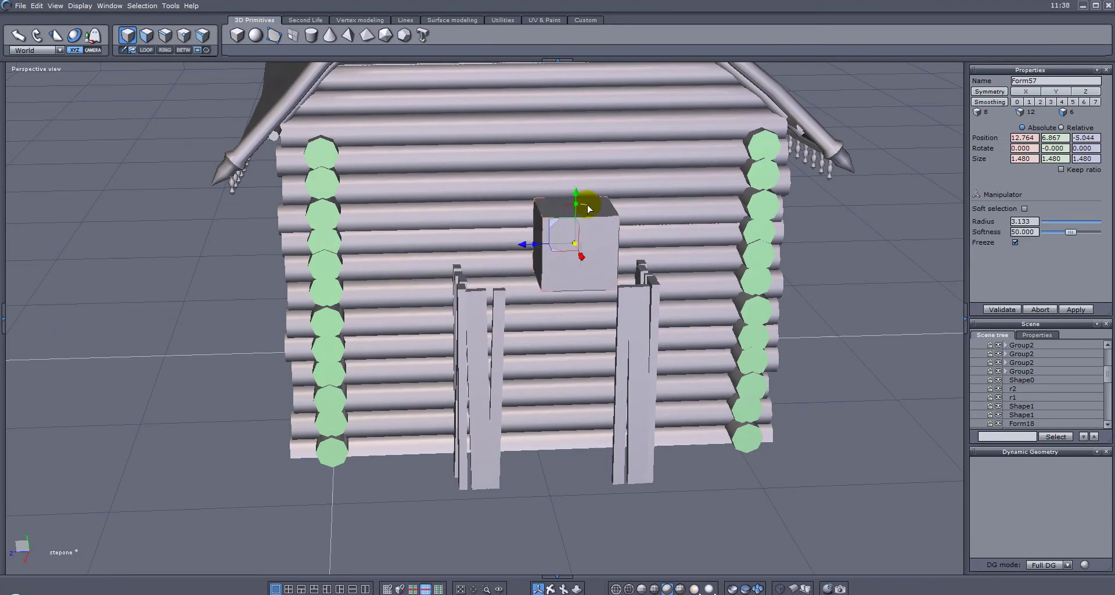
- Rotate the cube 45 degrees about the X axis and move it down over the entrance to X about 9.08
left_click_drag(587, 205, 615, 214, "shift")
right_click_drag(384, 266, 756, 183)
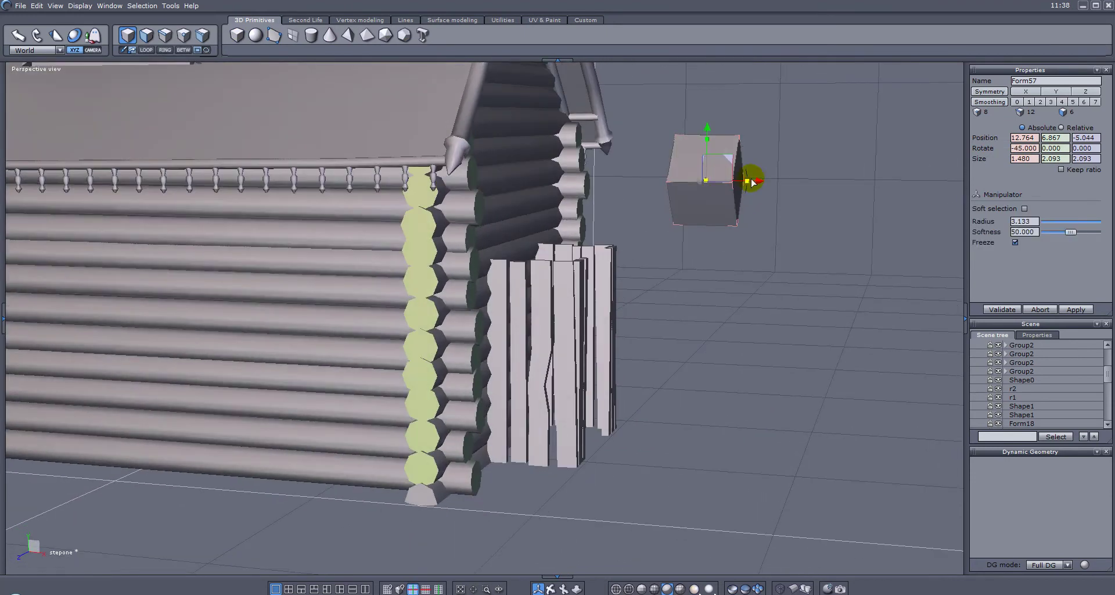
left_click_drag(760, 182, 602, 178)
left_click_drag(548, 138, 562, 189)
right_click_drag(563, 189, 213, 216)
- Stretch the cube to about 4.96 wide along Z, then thin it to about 0.43 and shift it outward to X about 11.84
left_click_drag(502, 252, 444, 252)
left_click_drag(538, 196, 542, 203)
right_click_drag(393, 246, 827, 272)
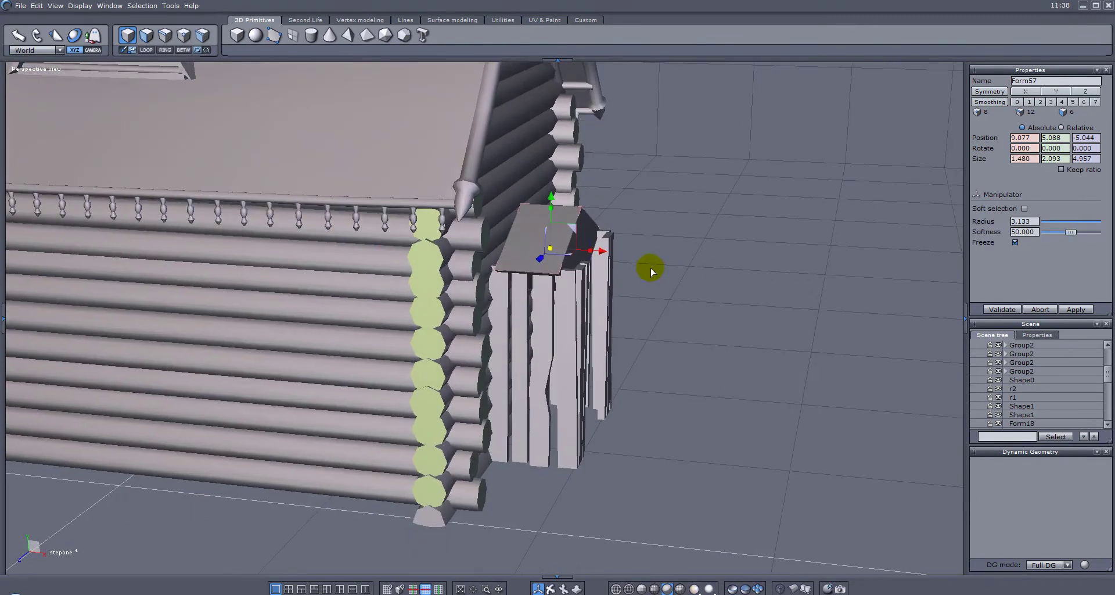
left_click_drag(608, 256, 685, 261)
right_click_drag(770, 278, 657, 302)
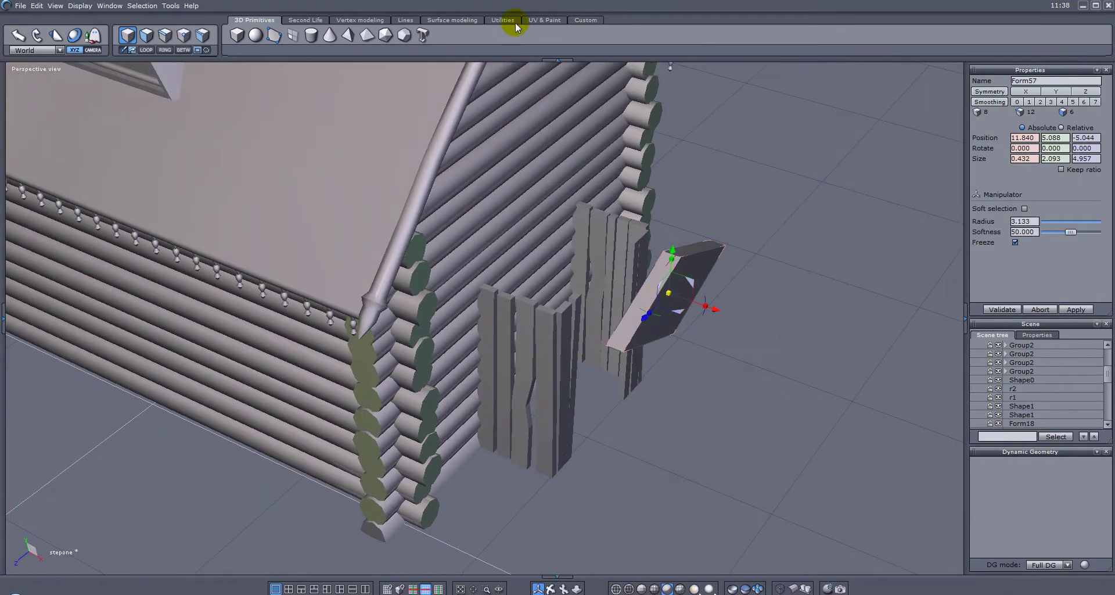
- Extract the two upper sloping faces of the flattened cube as a separate gable-shaped surface and select it
left_click(147, 36)
left_click(638, 298)
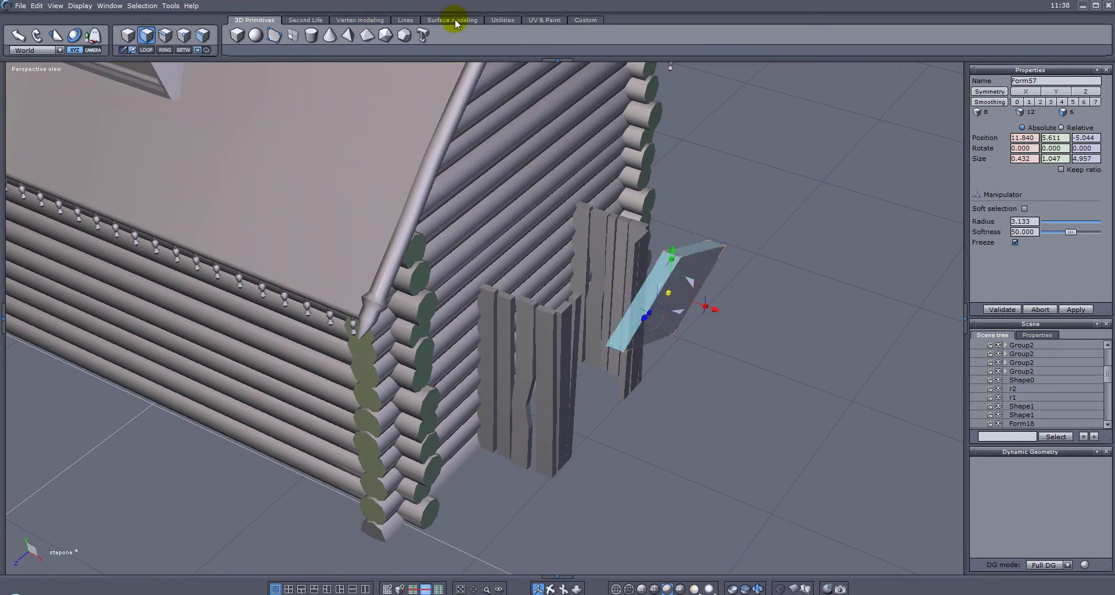
left_click(360, 20)
left_click(504, 38)
right_click_drag(856, 364, 629, 304)
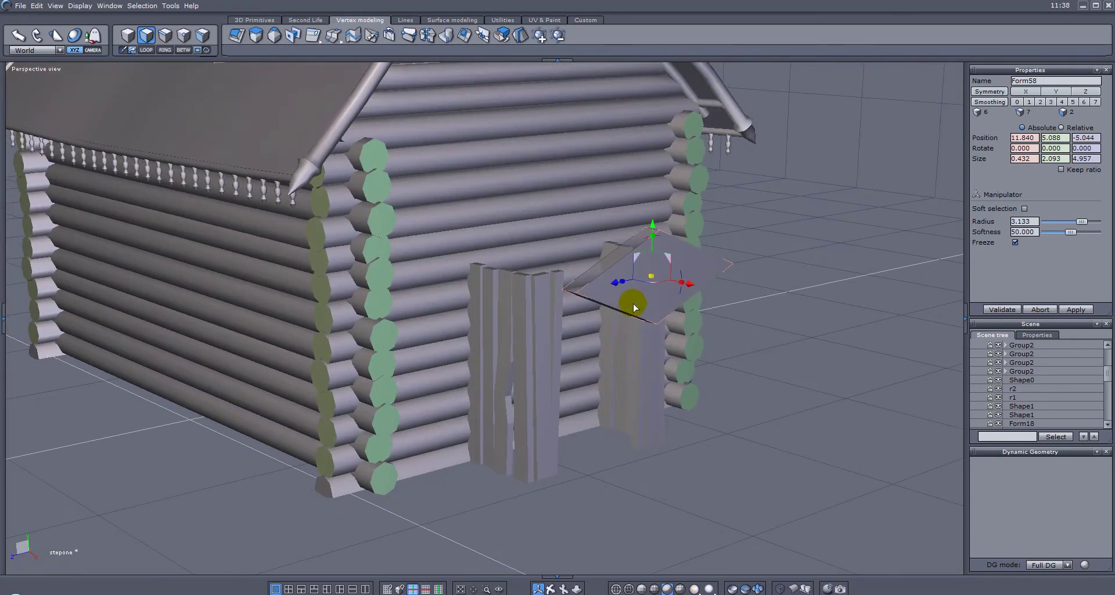
left_click(794, 349)
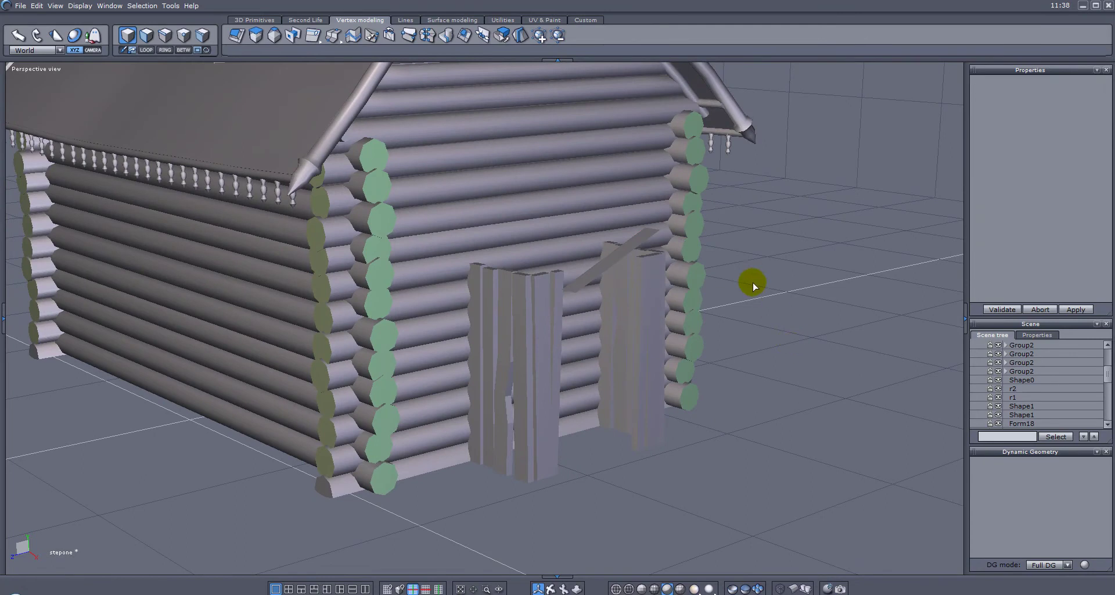
right_click_drag(700, 281, 703, 345)
left_click(721, 270)
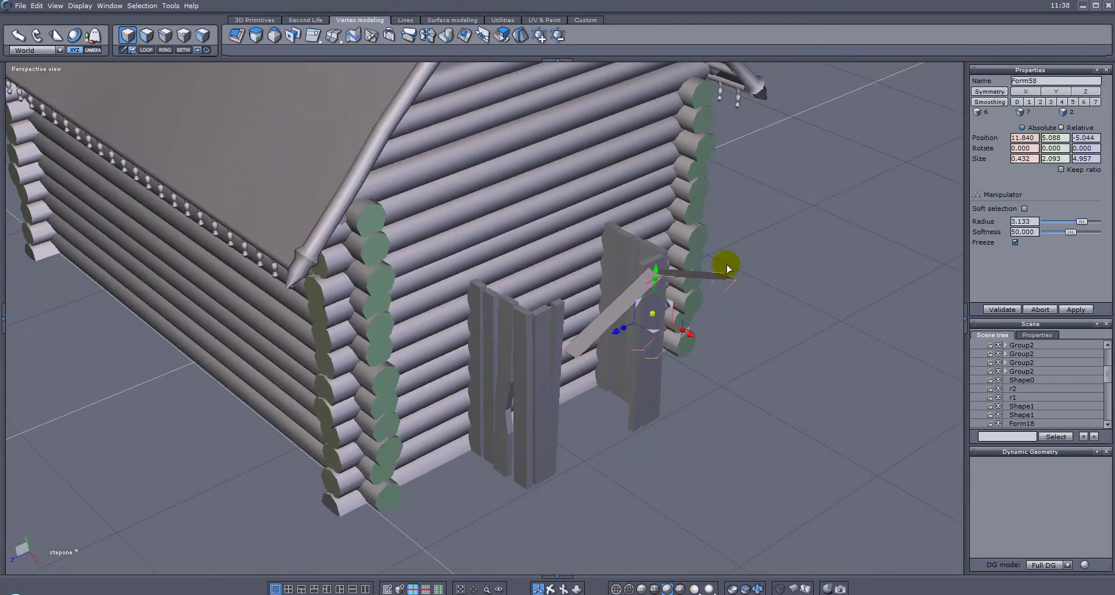
- Give the extracted gable surface a thickness of 0.143 and validate it as a solid roof board
left_click(473, 20)
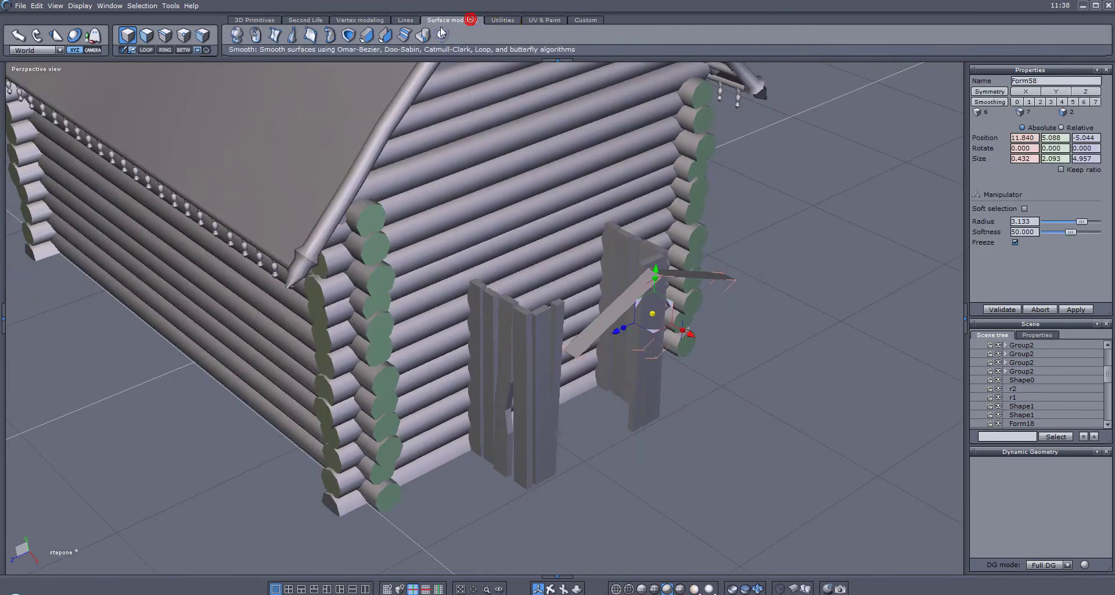
left_click(367, 35)
right_click_drag(734, 284, 588, 209)
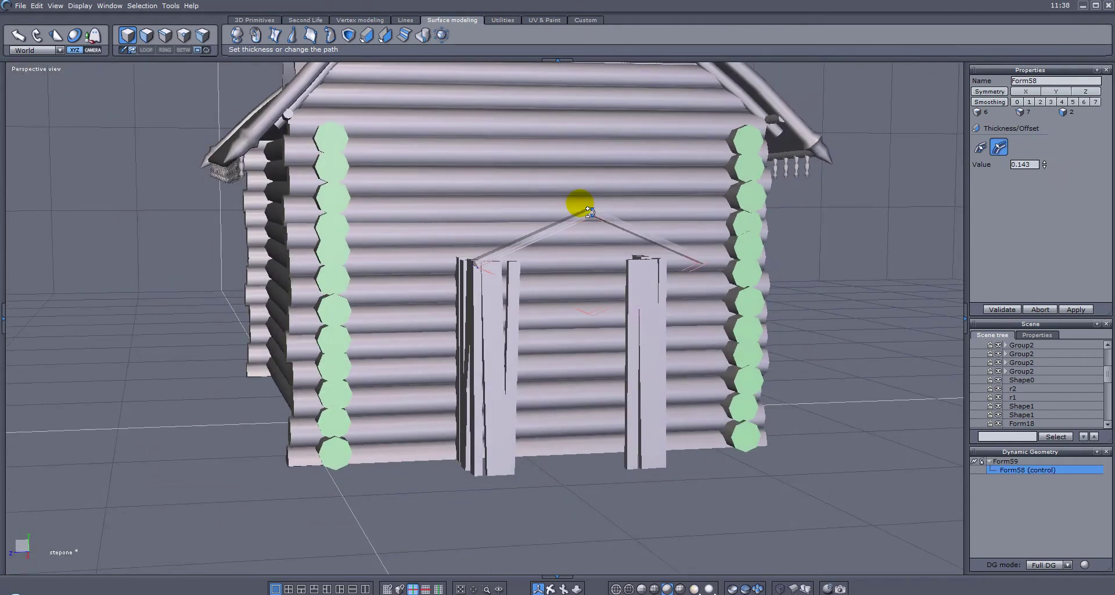
left_click(585, 208)
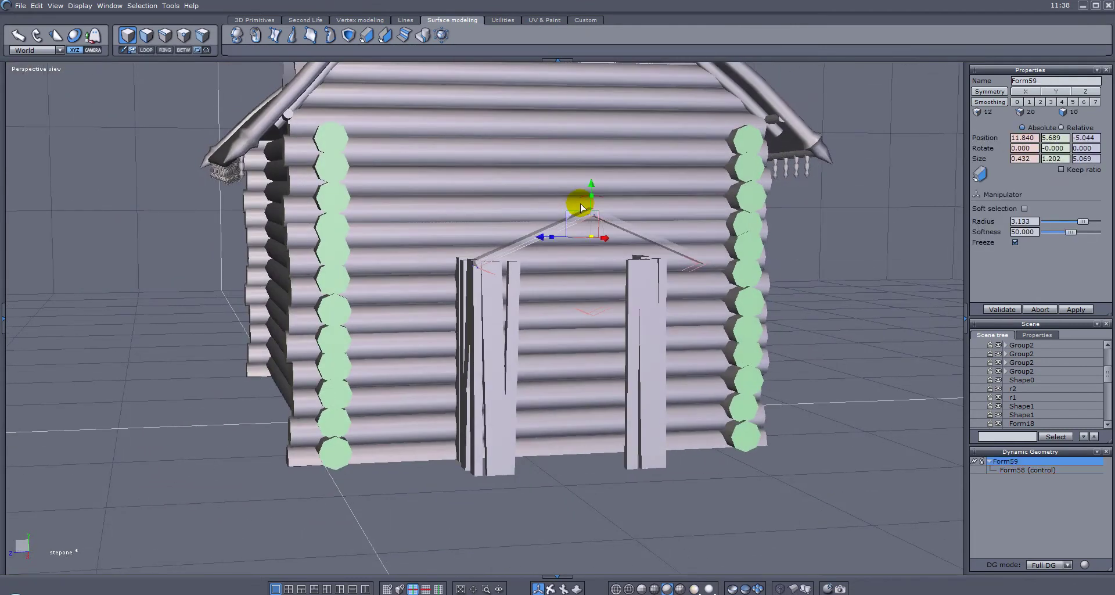
left_click(974, 462)
- Move the roof board over the entrance and copy it into a row, with the outermost about 0.55 wide at X about 10.04
right_click_drag(532, 256, 931, 288)
scroll(777, 246, "up", 5)
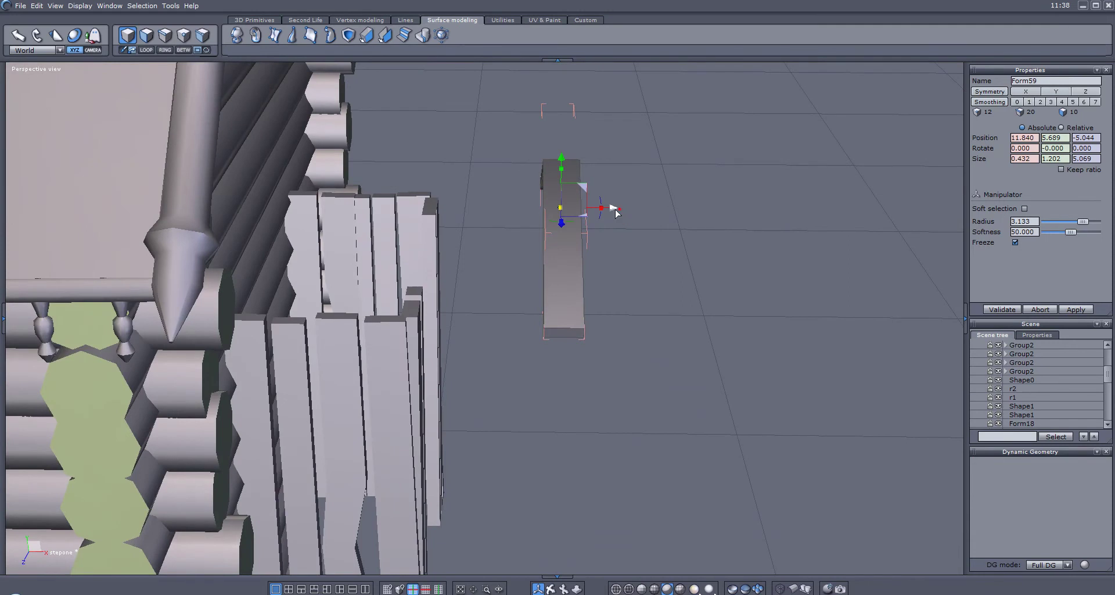
left_click_drag(615, 212, 466, 207)
right_click_drag(493, 209, 386, 225)
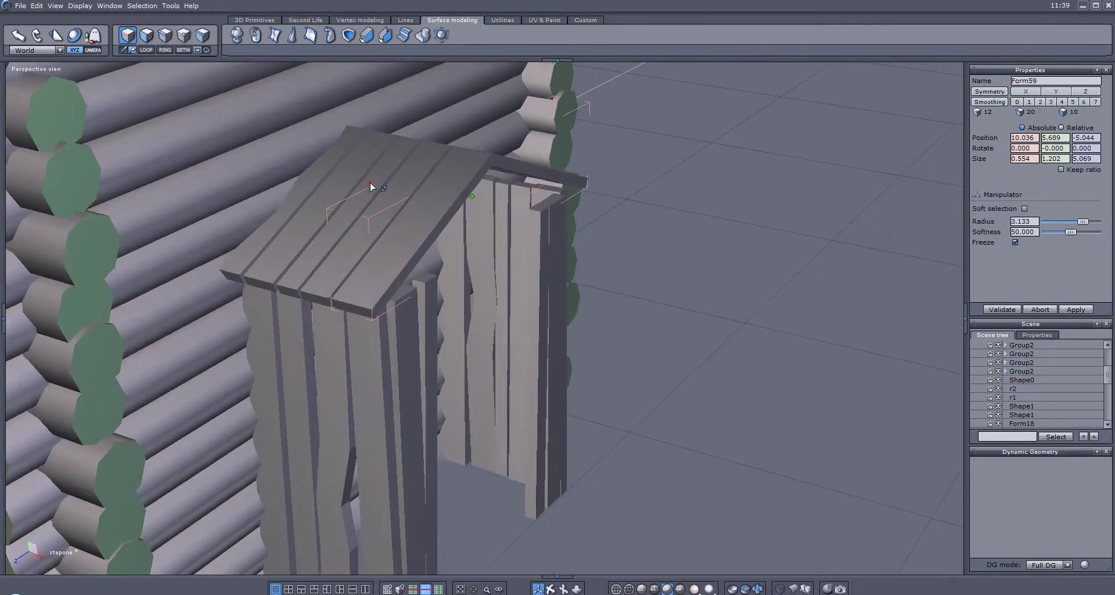
right_click_drag(477, 238, 655, 243)
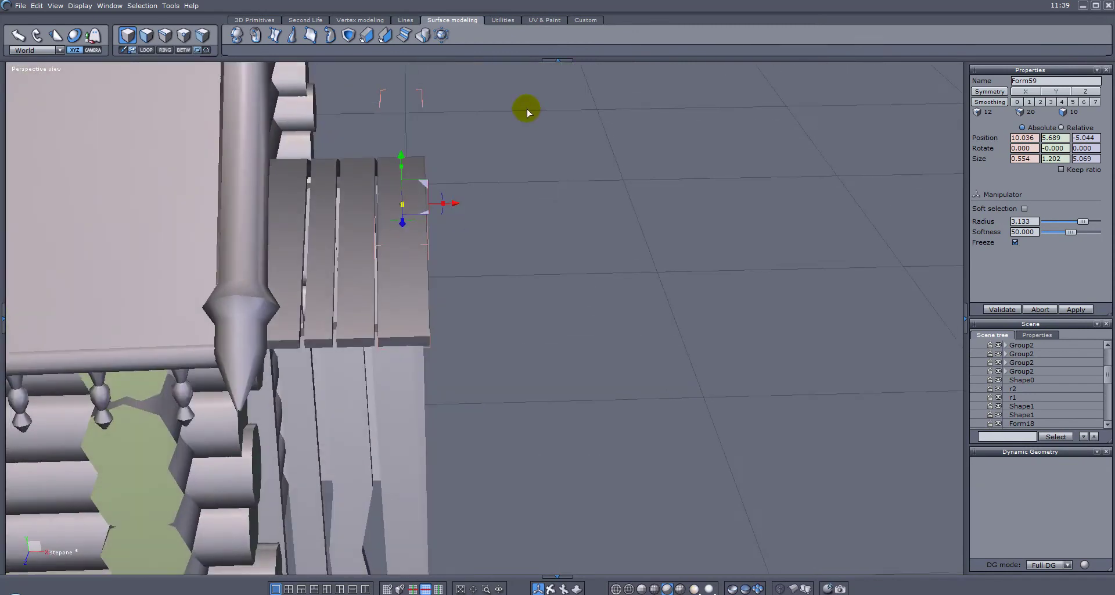
- Select the roof boards and move them along X to open space in front of the entrance, including the board left behind
left_click_drag(527, 107, 224, 345)
right_click_drag(615, 333, 546, 258)
left_click_drag(460, 227, 754, 234)
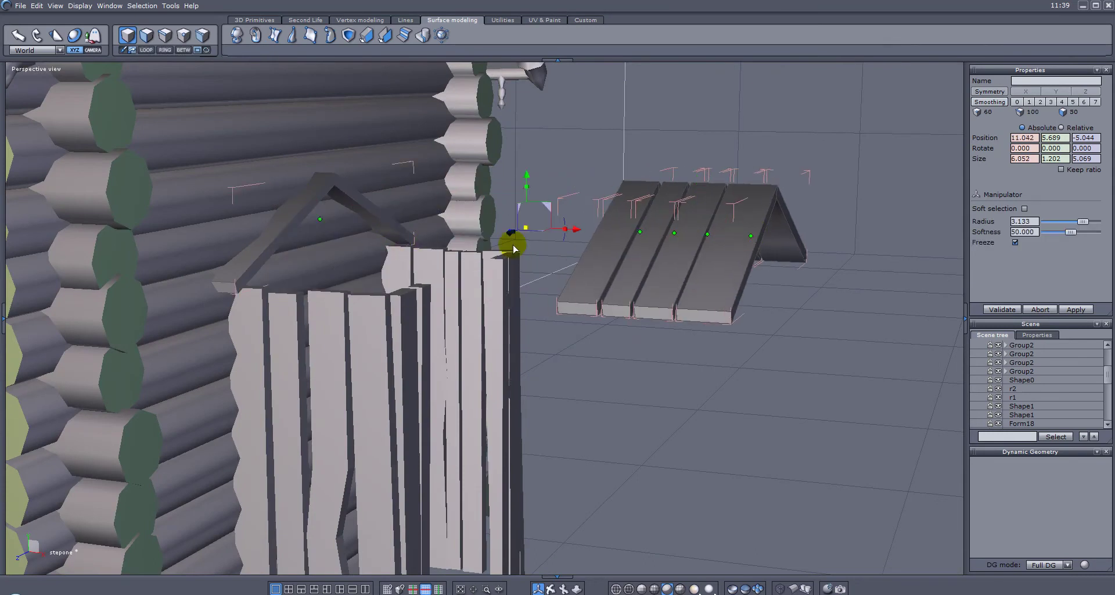
left_click_drag(581, 230, 795, 232)
left_click(491, 240)
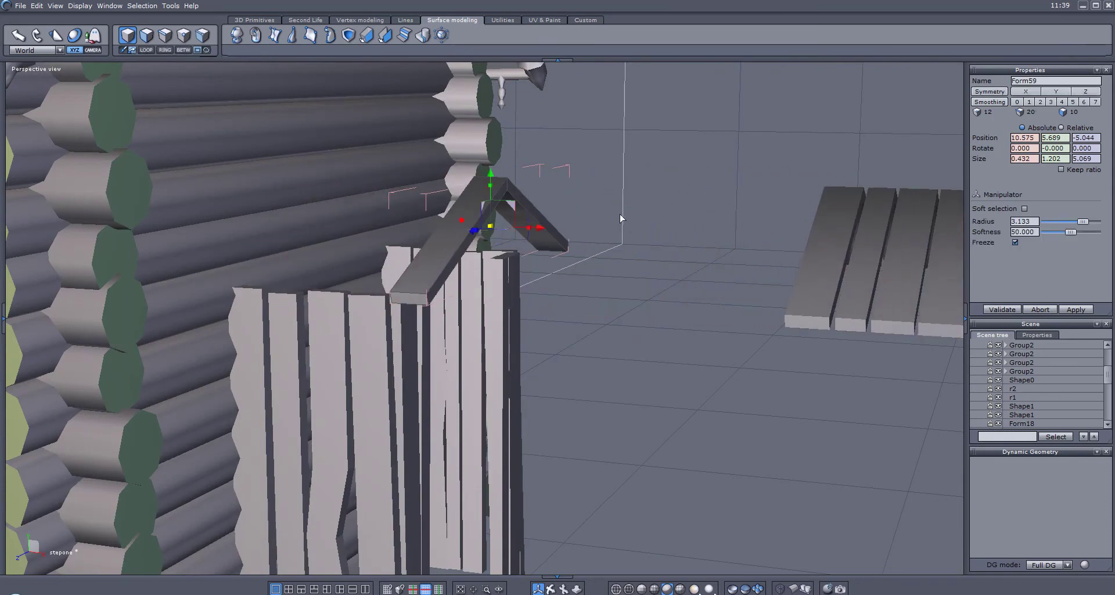
left_click_drag(533, 229, 854, 240)
- Tilt the roof board at X 15.62 by about 1.58 degrees and the one at X 14.81 by about -2.32 degrees
middle_click_drag(946, 246, 814, 246)
scroll(807, 267, "down", 2)
right_click_drag(806, 267, 369, 291)
left_click(643, 279)
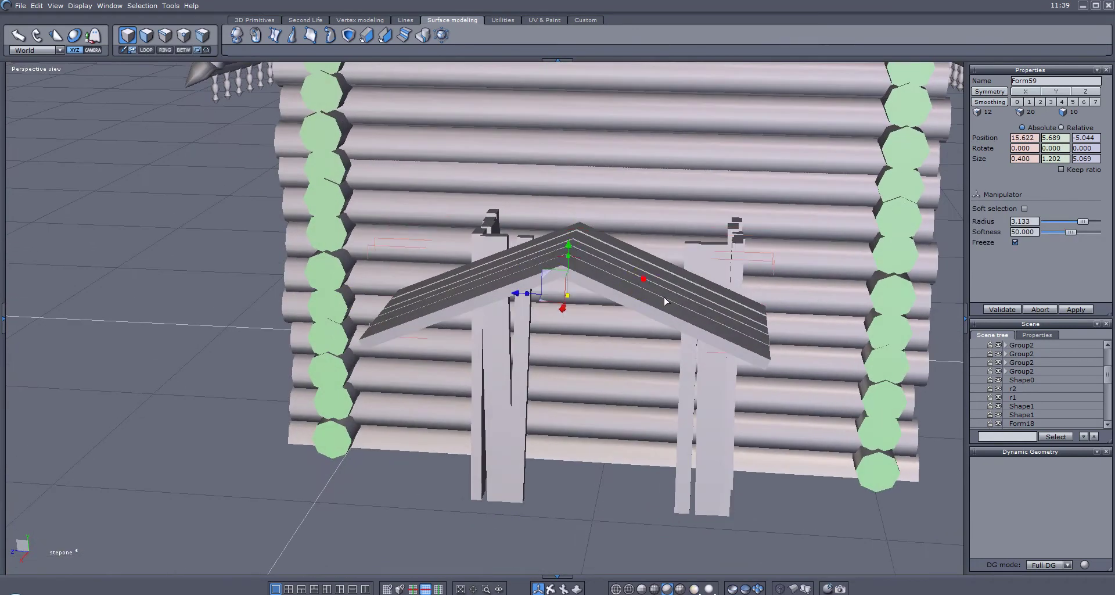
left_click_drag(569, 266, 578, 254)
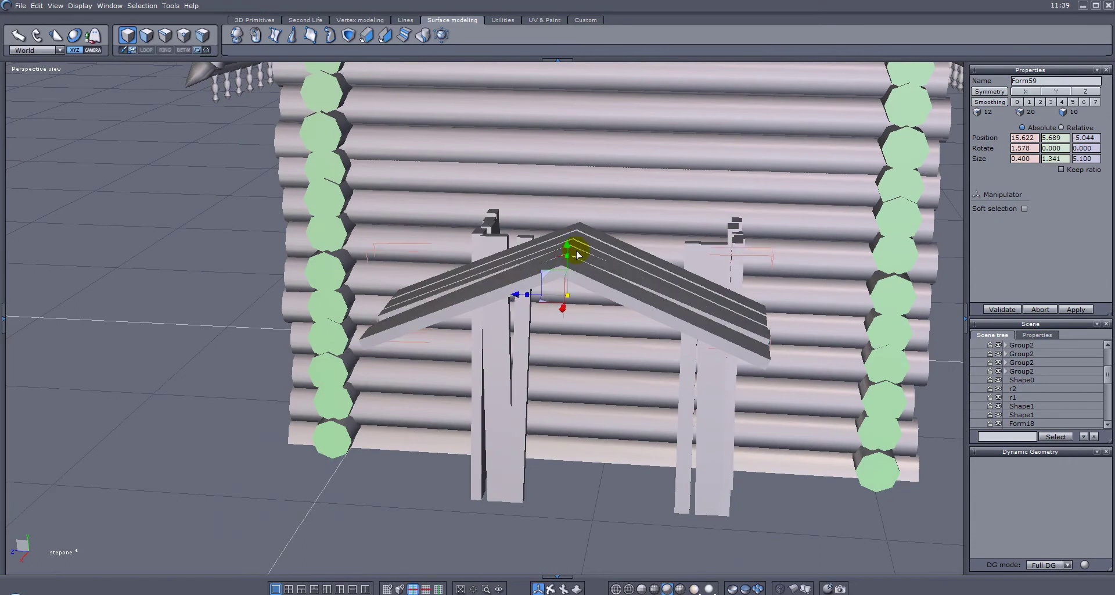
left_click(541, 245)
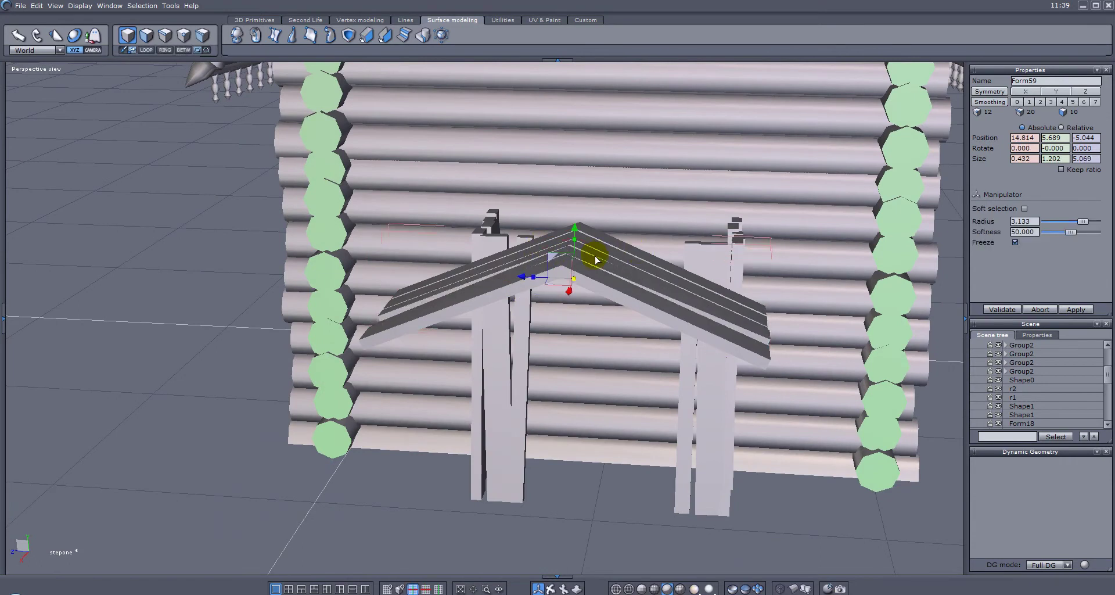
left_click_drag(585, 245, 587, 244)
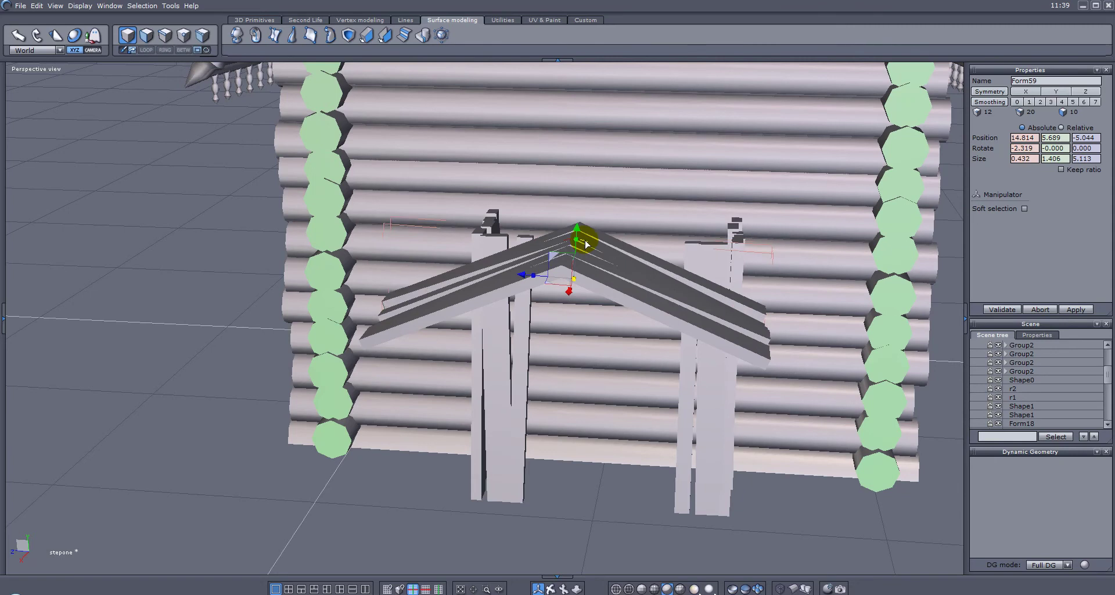
- Select all five roof boards, group them, and move the group back over the entrance panels
middle_click_drag(395, 252, 839, 279)
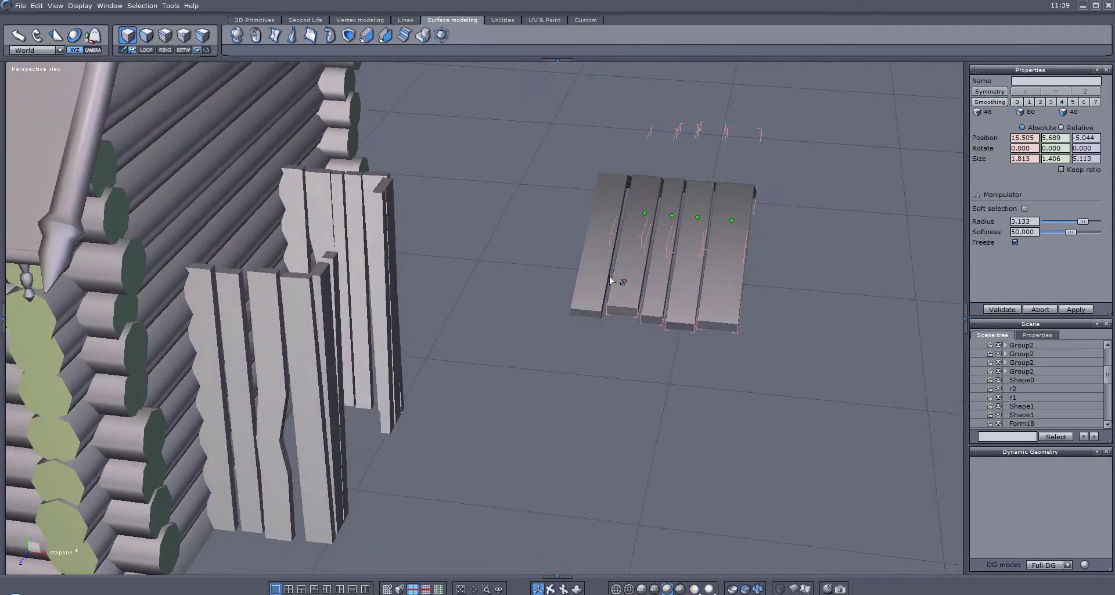
key("ctrl+g")
middle_click_drag(540, 265, 614, 217)
left_click_drag(703, 224, 323, 219)
- Lower the roof group slightly onto the tops of the side planks and deselect it
right_click_drag(535, 250, 100, 224)
scroll(621, 250, "up", 3)
left_click_drag(564, 195, 563, 206)
right_click_drag(448, 196, 646, 246)
middle_click_drag(569, 249, 726, 261)
key("Escape")
scroll(725, 261, "down", 3)
right_click_drag(725, 261, 583, 302)
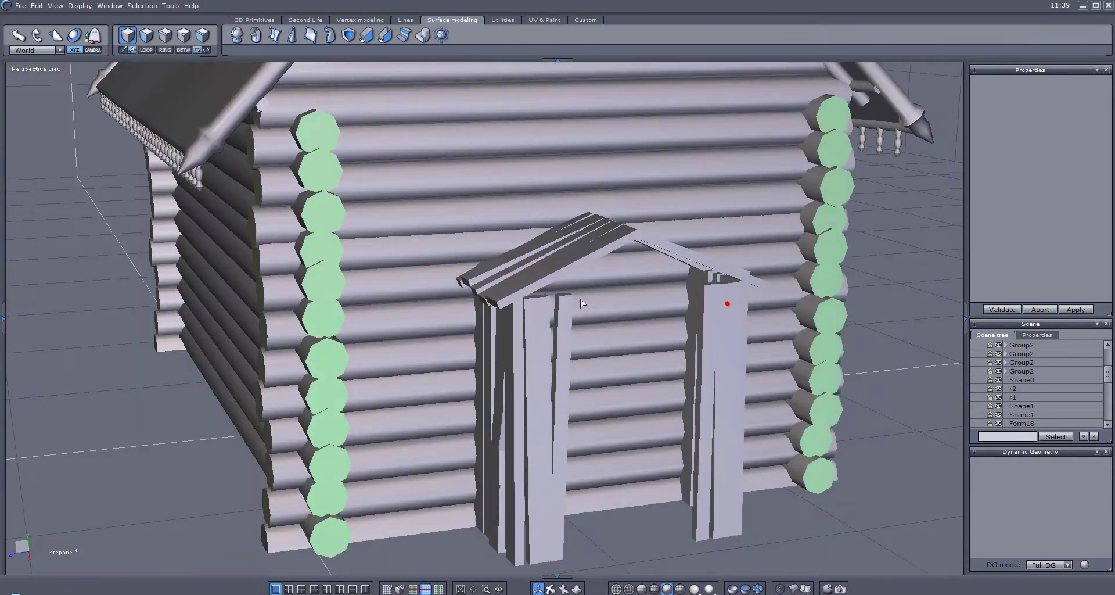
- Copy the first panel's inner front plank and rotate the copy 90 degrees to lie horizontally at Y about 3.93
left_click(575, 335)
middle_click_drag(666, 366, 599, 302)
left_click(485, 307)
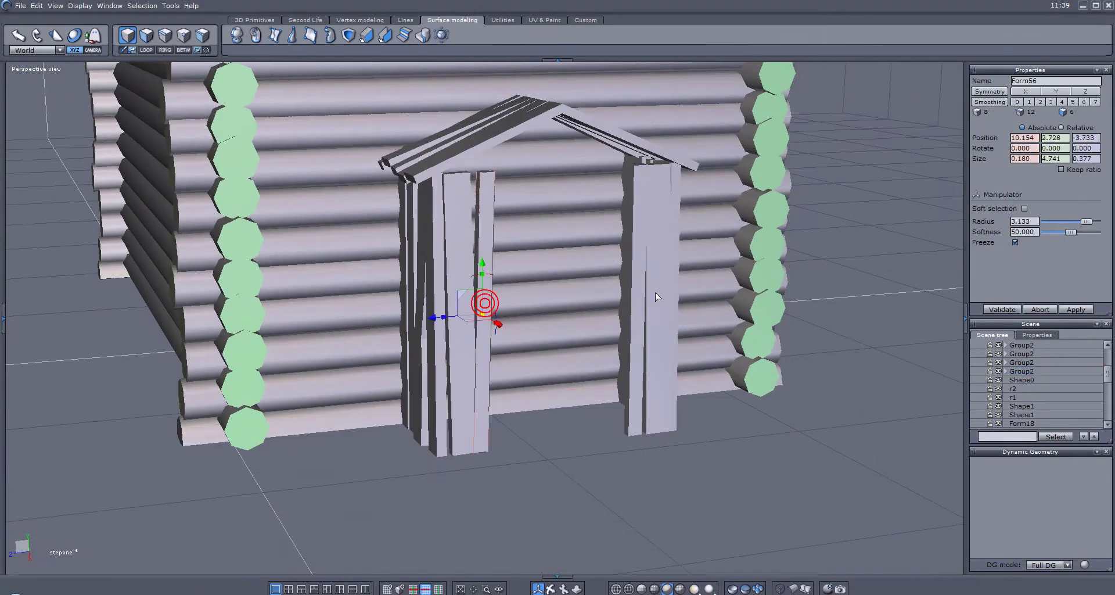
right_click_drag(485, 307, 503, 288)
left_click_drag(454, 264, 532, 229)
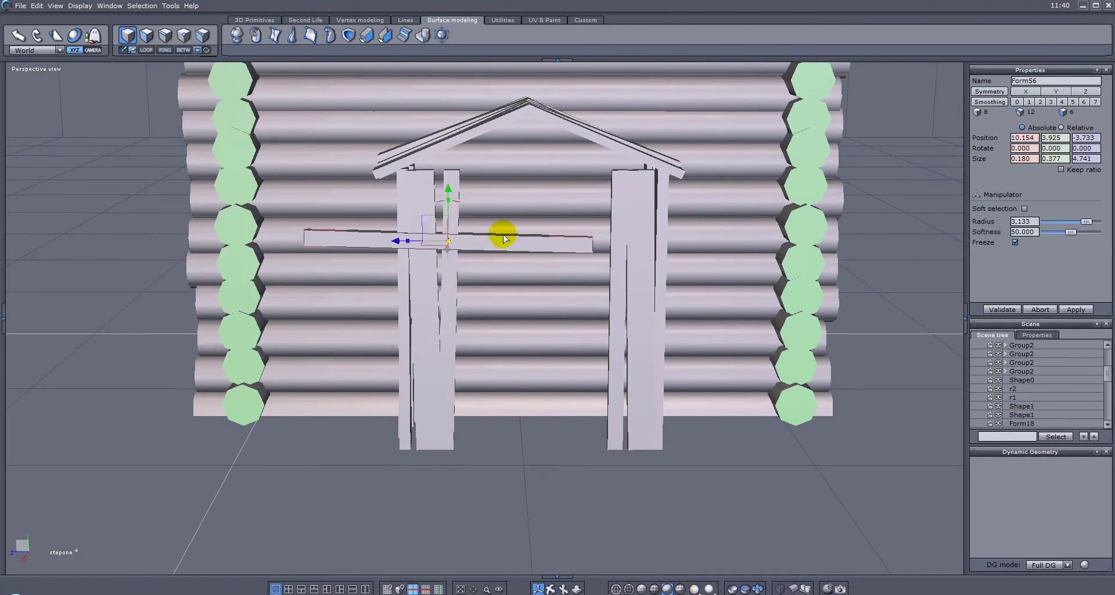
- Raise the horizontal plank under the roof to Y about 5.22, centre it at Z about -4.99 and reduce its height to about 0.28
left_click_drag(449, 189, 457, 124)
left_click(457, 111)
left_click_drag(427, 126, 503, 139)
- Shorten the crossbeam under the roof to about 3.64 along Z so it fits between the eaves
right_click_drag(430, 140, 910, 152)
scroll(794, 145, "up", 4)
right_click_drag(606, 140, 405, 152)
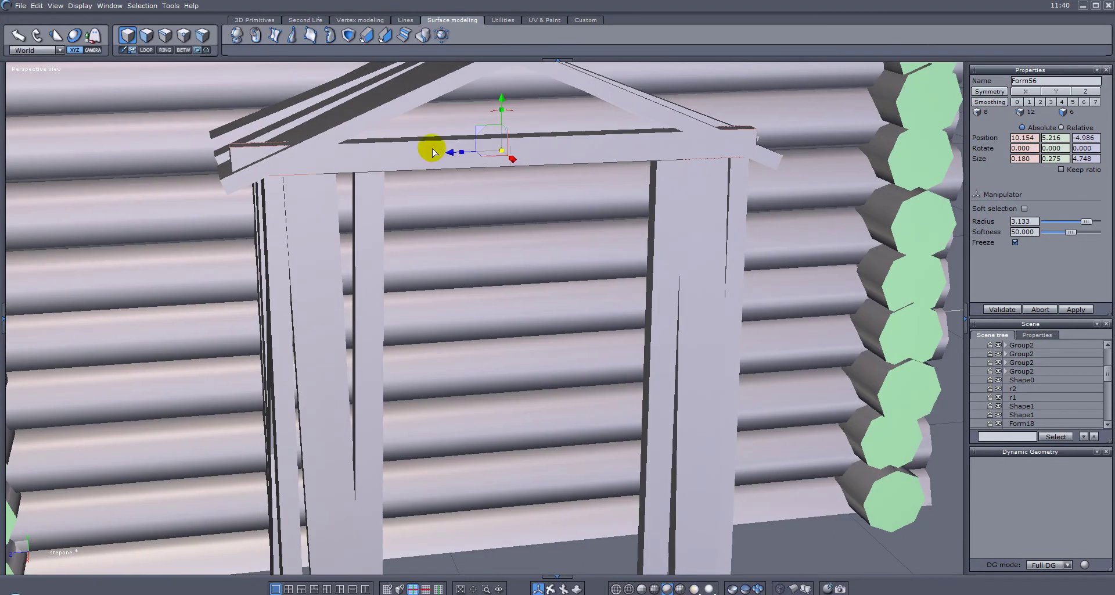
left_click_drag(465, 155, 472, 156)
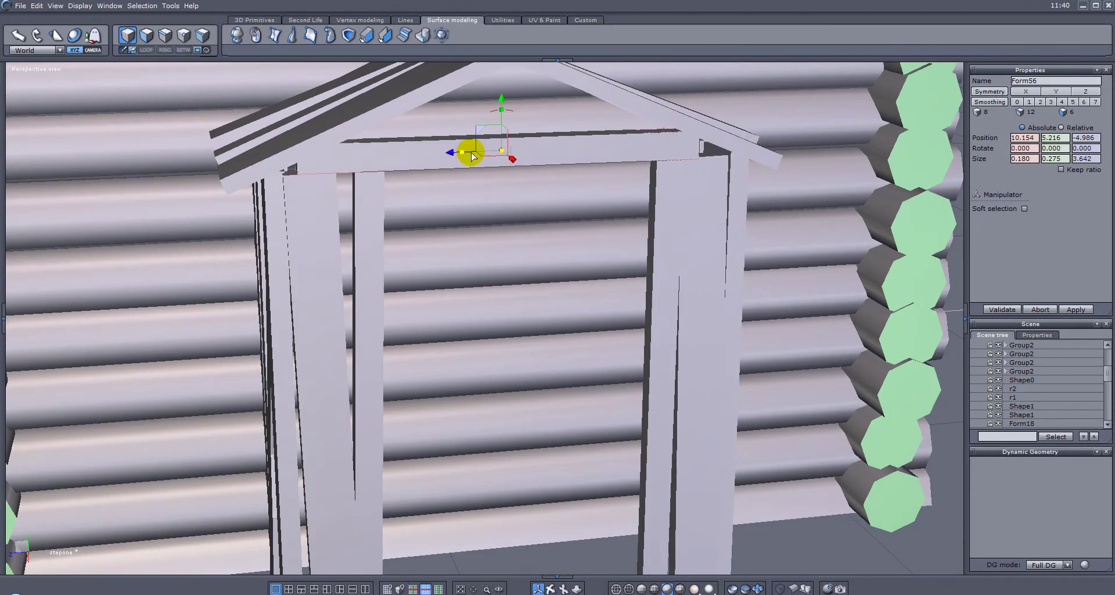
- Shorten the crossbeam to about 3.42 along Z and centre it under the porch roof at Z about -5.07
right_click_drag(520, 181, 513, 109)
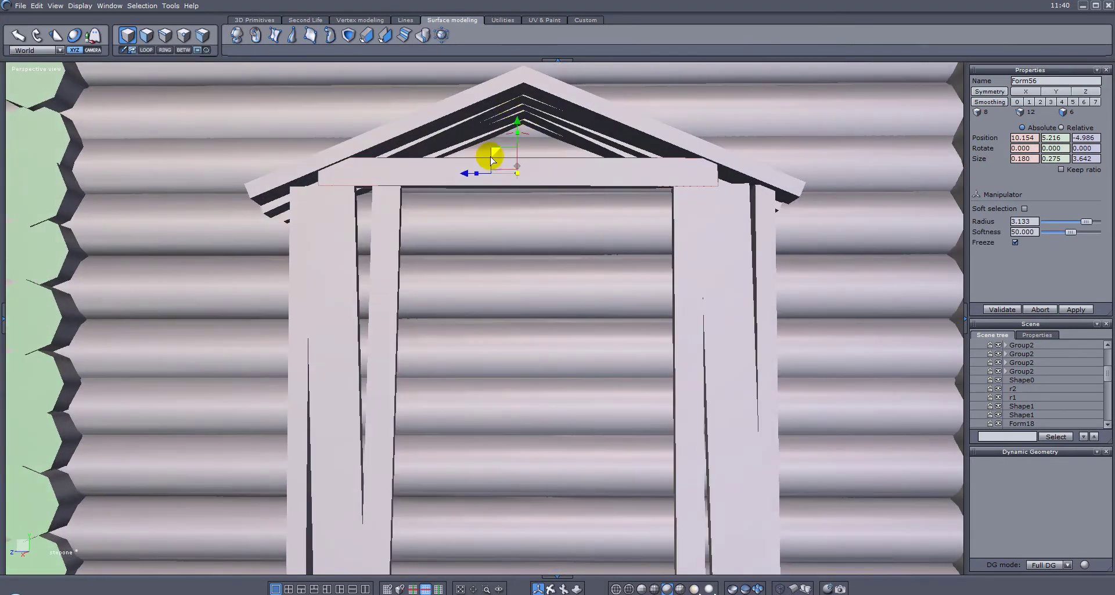
left_click_drag(467, 173, 490, 173)
right_click_drag(485, 197, 631, 256)
- Move the crossbeam's lower edges outward at both ends to follow the roof slope, and raise the beam slightly
left_click(165, 37)
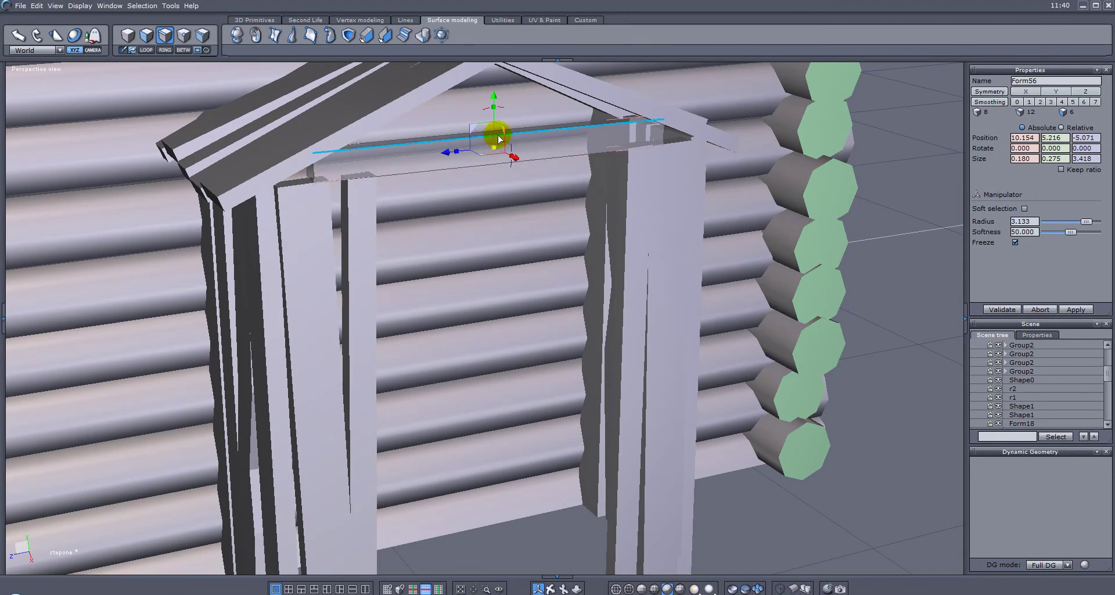
left_click(284, 175)
left_click(313, 196)
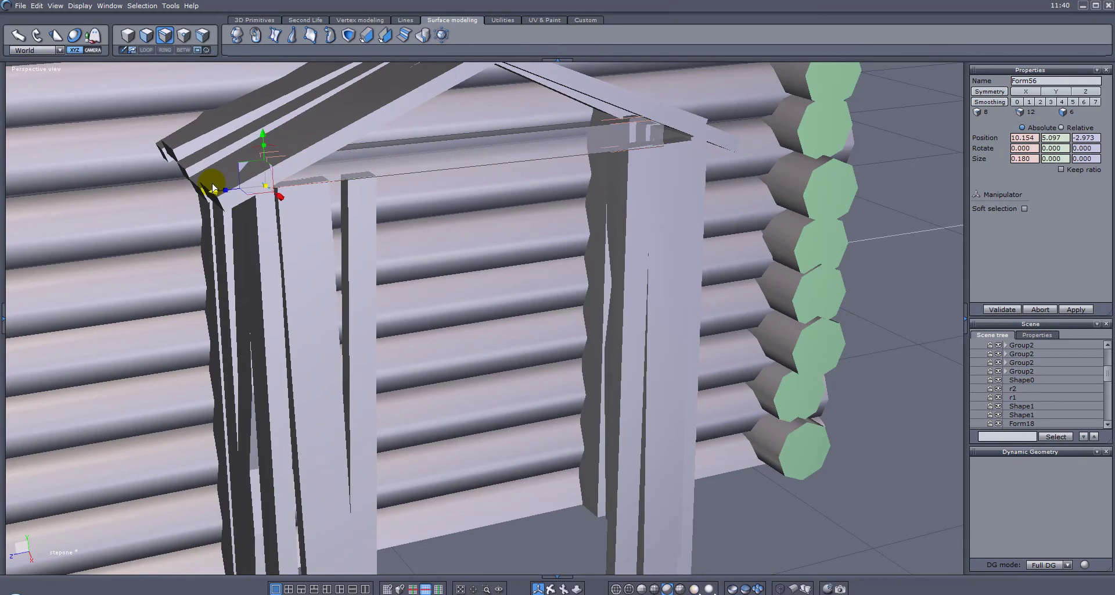
middle_click_drag(218, 188, 751, 173)
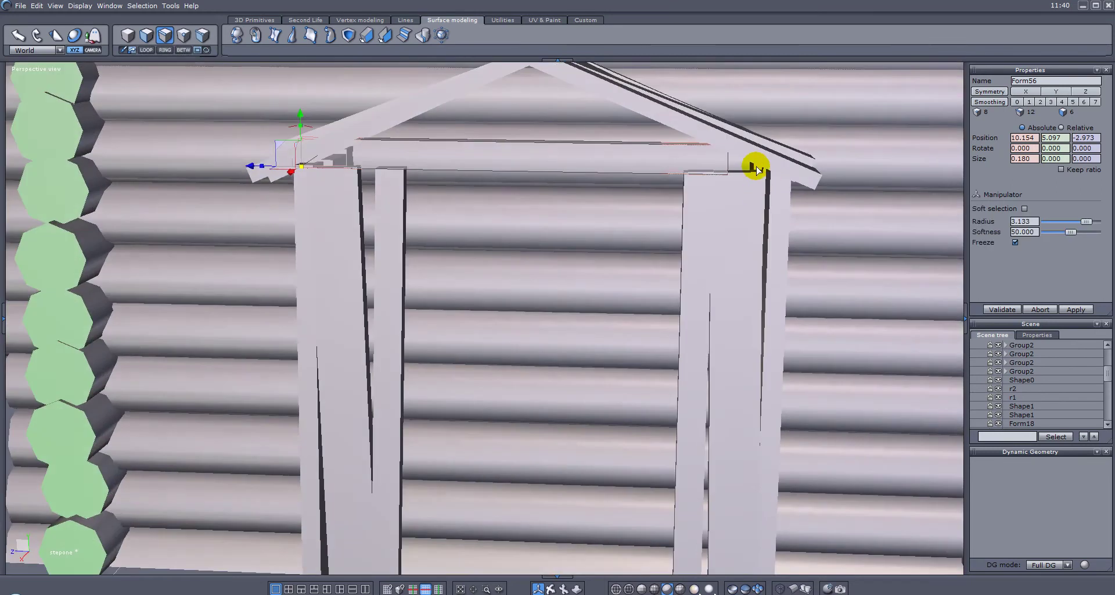
right_click_drag(727, 190, 708, 193)
left_click_drag(674, 172, 707, 174)
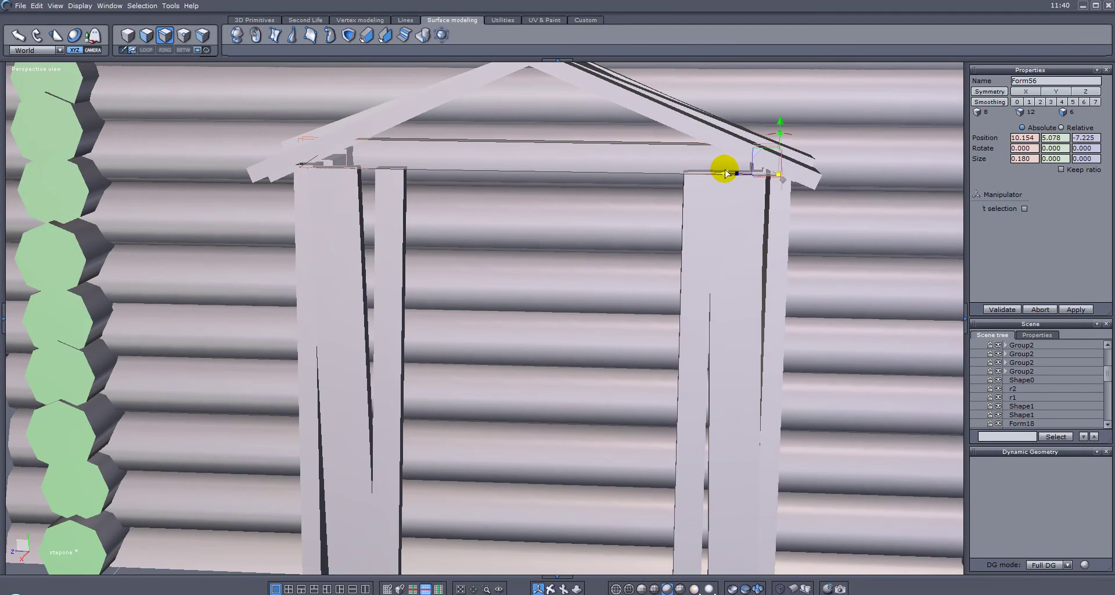
left_click(726, 173)
key("Escape")
middle_click_drag(482, 218, 584, 168)
left_click_drag(512, 131, 512, 125)
middle_click_drag(514, 130, 545, 215)
key("Escape")
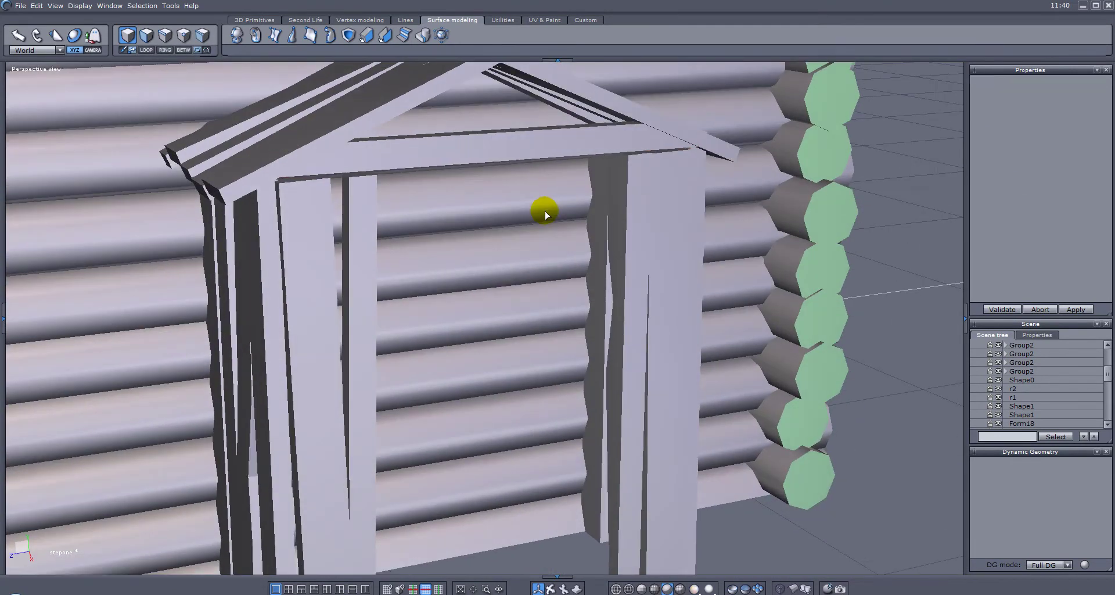
- Create a thin upright cylinder beside the cabin, about 1.69 high and 0.16 in diameter, with 8 points per section and 8 sections
middle_click_drag(489, 173, 602, 222)
middle_click_drag(540, 204, 549, 133)
middle_click_drag(567, 222, 505, 275)
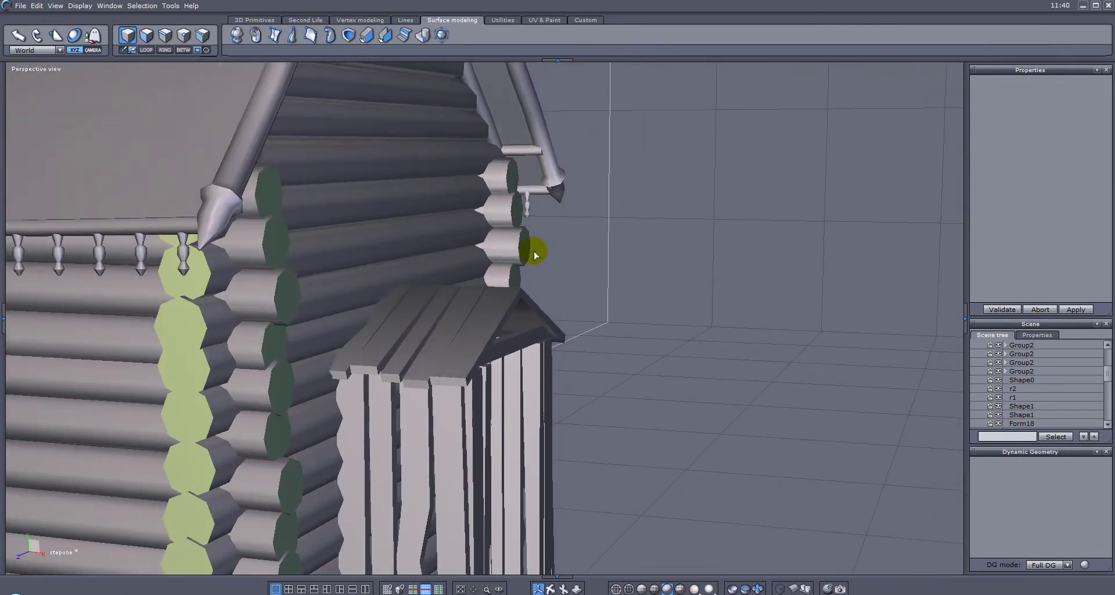
left_click(238, 22)
left_click(315, 33)
left_click(698, 209)
left_click(704, 207)
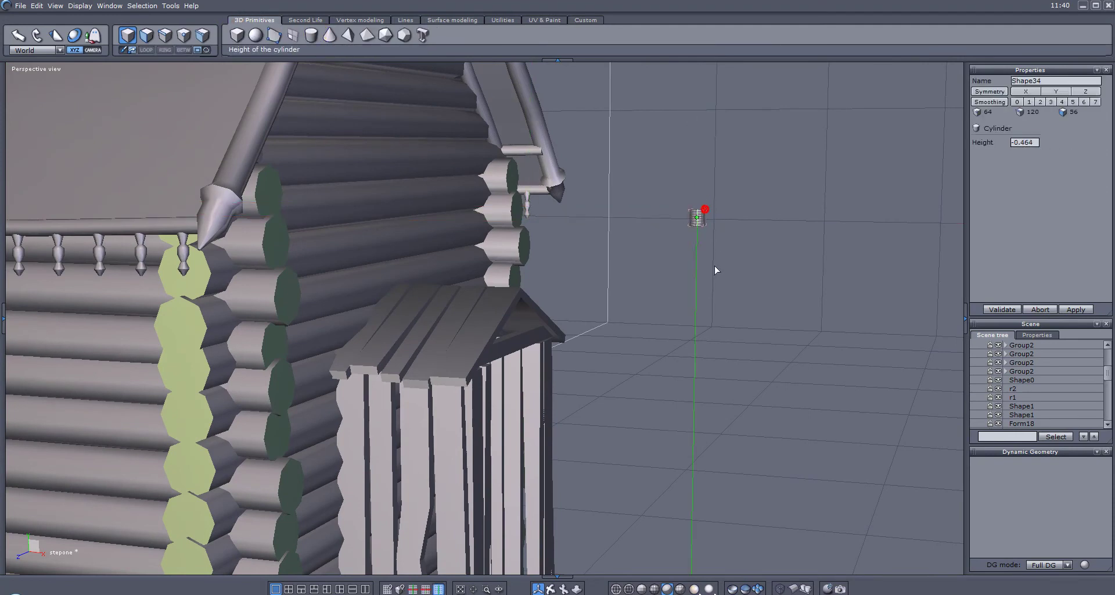
left_click(716, 374)
mouse_move(773, 349)
middle_mouse_down()
mouse_move(731, 466)
mouse_move(754, 435)
middle_mouse_up()
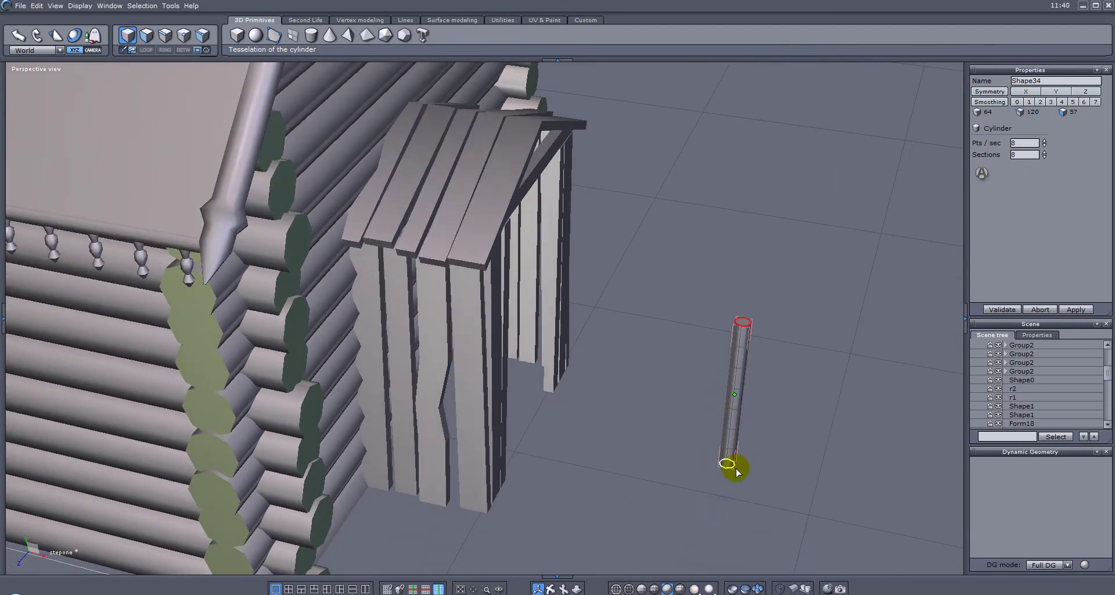
key("Return")
- Rotate the cylinder 90 degrees to lie horizontally and place it over the porch roof ridge at Y about 6.23, Z about -5.08
mouse_move(724, 289)
middle_mouse_down()
mouse_move(761, 204)
mouse_move(742, 193)
mouse_move(761, 268)
middle_mouse_up()
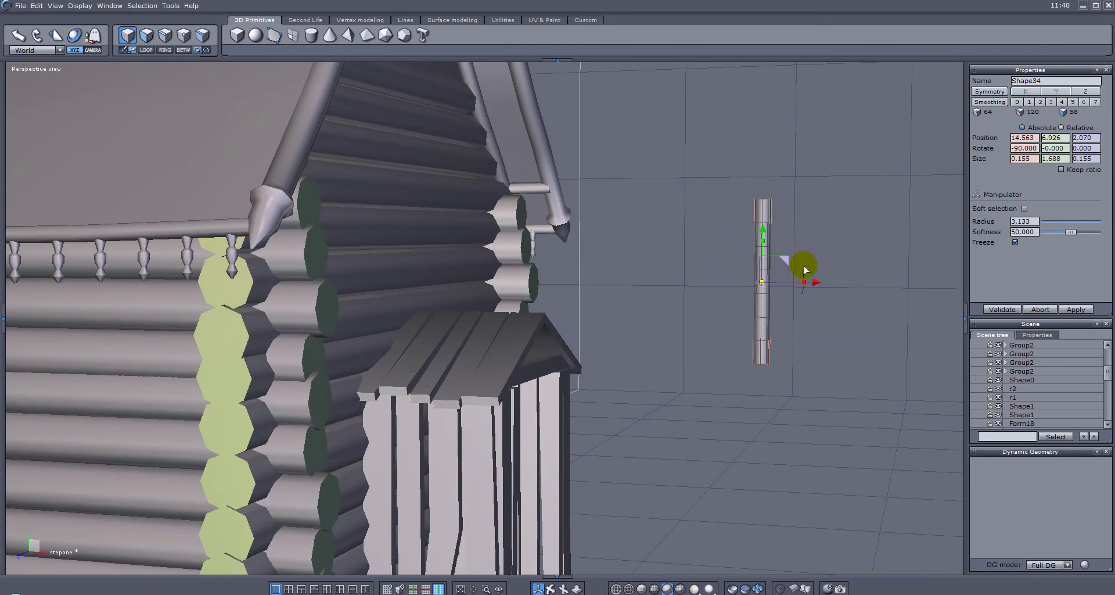
left_click_drag(804, 267, 769, 256)
middle_click_drag(853, 260, 598, 260)
left_click_drag(161, 287, 595, 279)
left_click_drag(632, 223, 633, 286)
middle_click_drag(632, 287, 812, 285)
left_click_drag(863, 317, 478, 319)
middle_click_drag(478, 319, 509, 316)
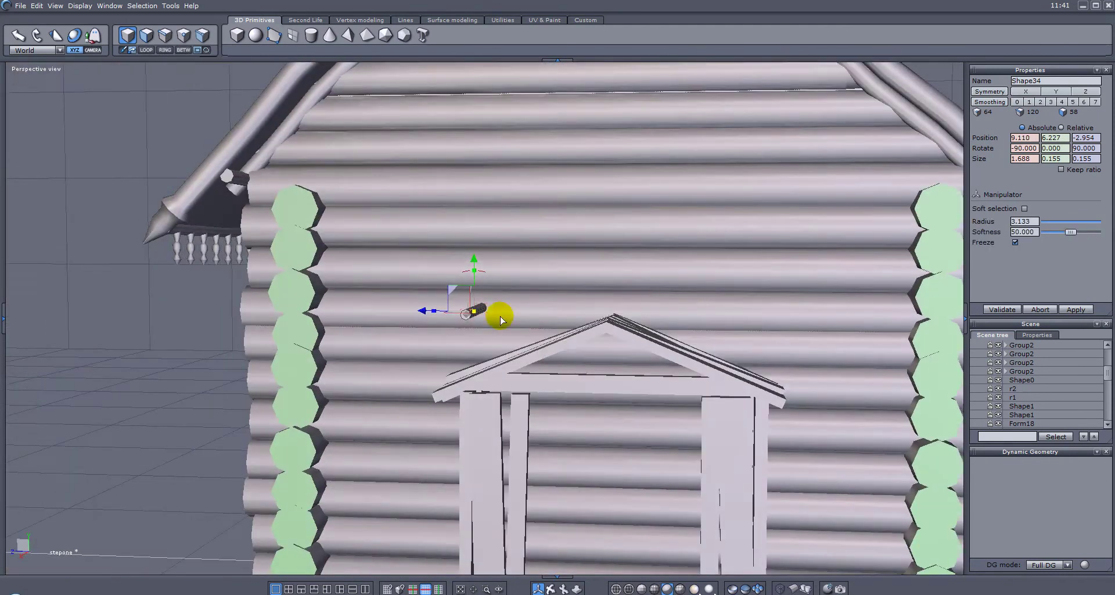
left_click_drag(424, 310, 560, 311)
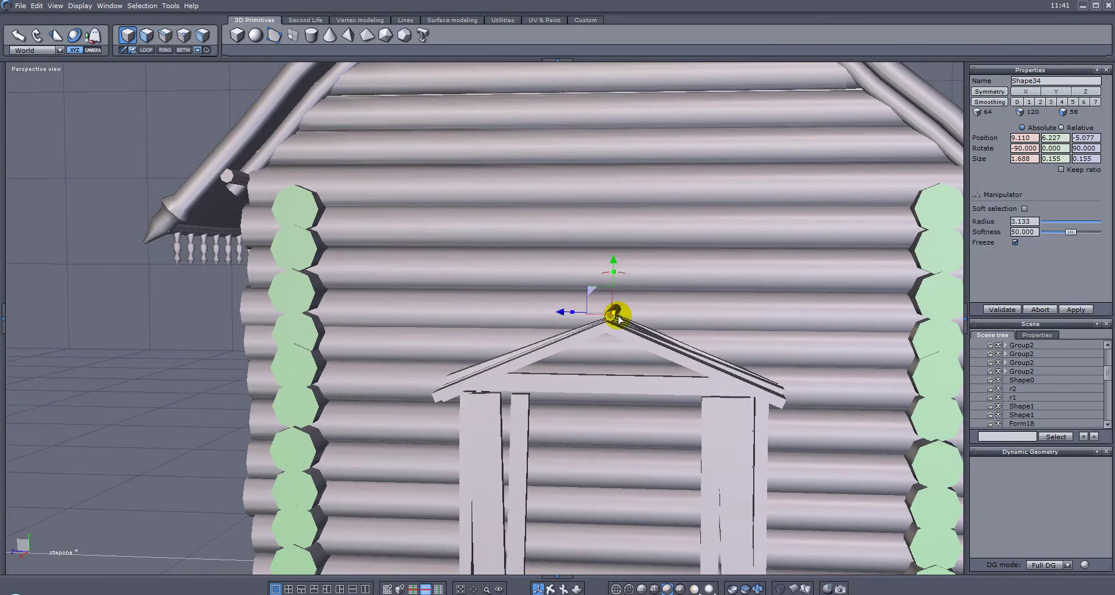
- Scale the cylinder to about 3.05 long and 0.28 thick and seat it on the roof ridge at X about 9.55, Y about 6.12
mouse_move(748, 305)
left_mouse_down()
mouse_move(772, 303)
mouse_move(761, 302)
left_mouse_up()
middle_click_drag(422, 254, 859, 259)
left_click_drag(456, 250, 460, 261)
middle_click_drag(561, 294, 38, 293)
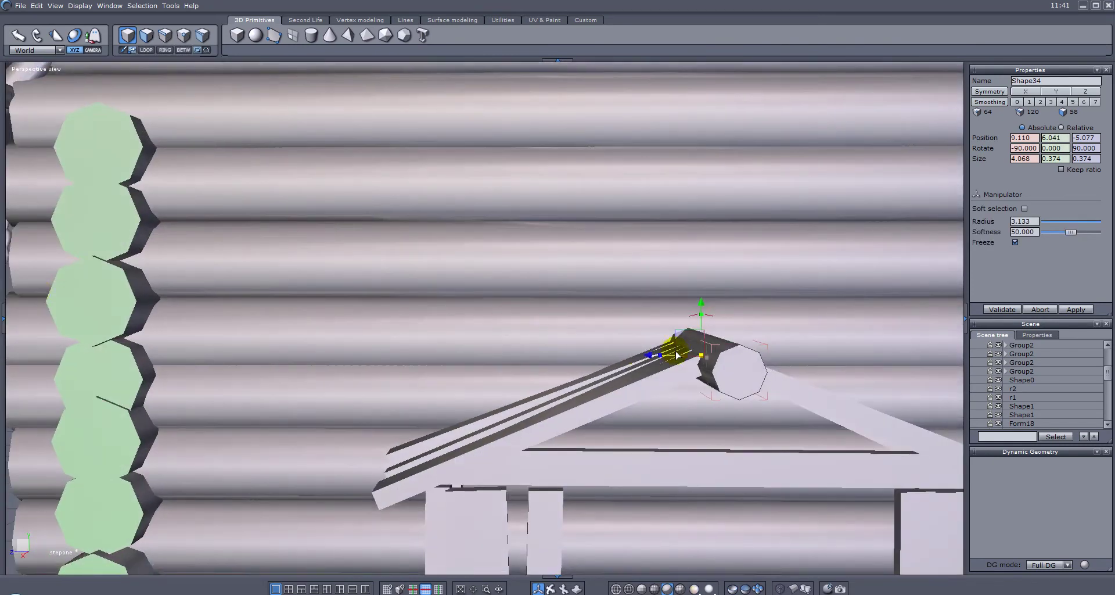
left_click_drag(702, 360, 699, 290)
middle_click_drag(761, 321, 1011, 311)
middle_click_drag(447, 313, 417, 333)
left_click_drag(391, 287, 437, 289)
- Shrink the ridge log's front end face and move it to X about 11.01, Y about 5.98 to form a drooping, tapered tip
scroll(620, 294, "up", 2)
right_click_drag(561, 283, 840, 67)
right_click_drag(648, 290, 491, 68)
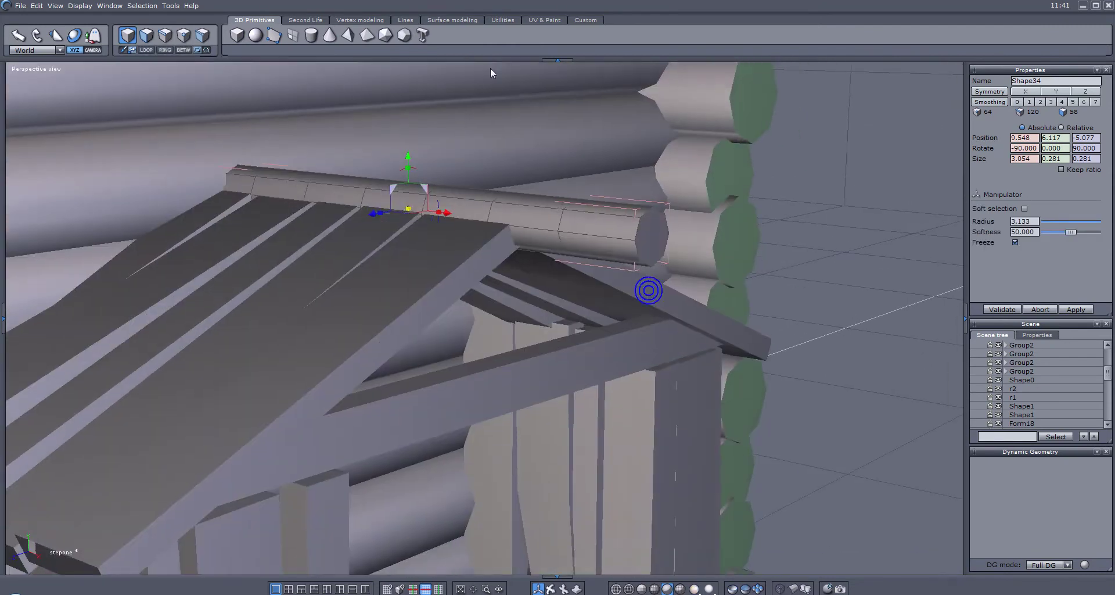
left_click(153, 36)
left_click(663, 242)
left_click_drag(653, 234, 654, 182)
left_click(684, 287)
left_click_drag(685, 265, 674, 282)
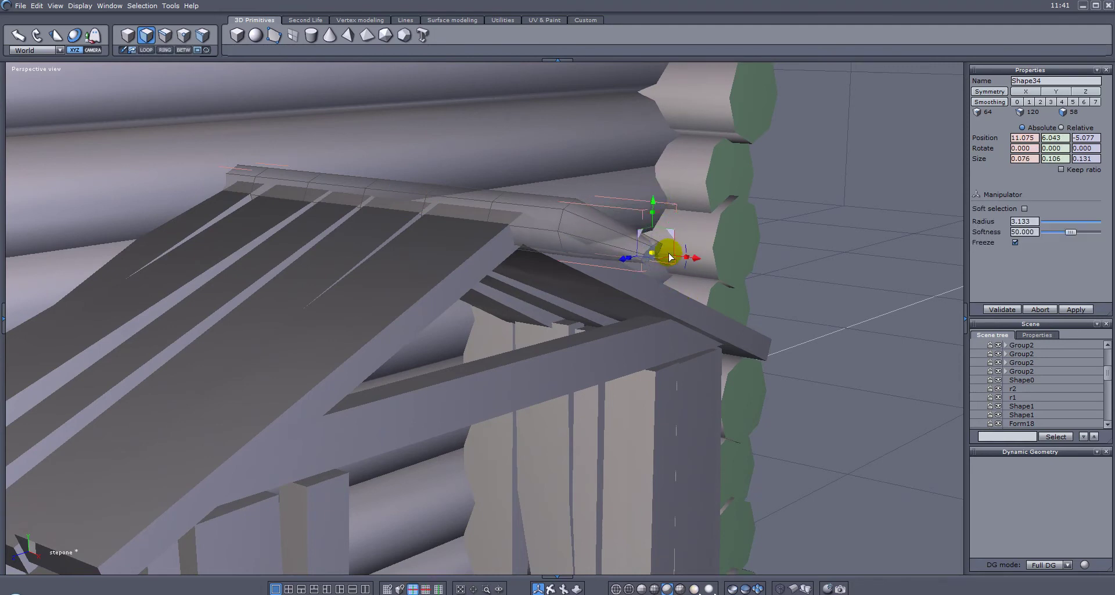
left_click_drag(672, 233, 660, 245)
- Bend the ridge log by moving its middle edge loop to Y 6.15, the front one to Y 6.07 and the rear one to Y 6.17
left_click_drag(499, 232, 723, 256, "alt")
middle_click_drag(528, 216, 659, 281, "alt")
left_click(164, 37)
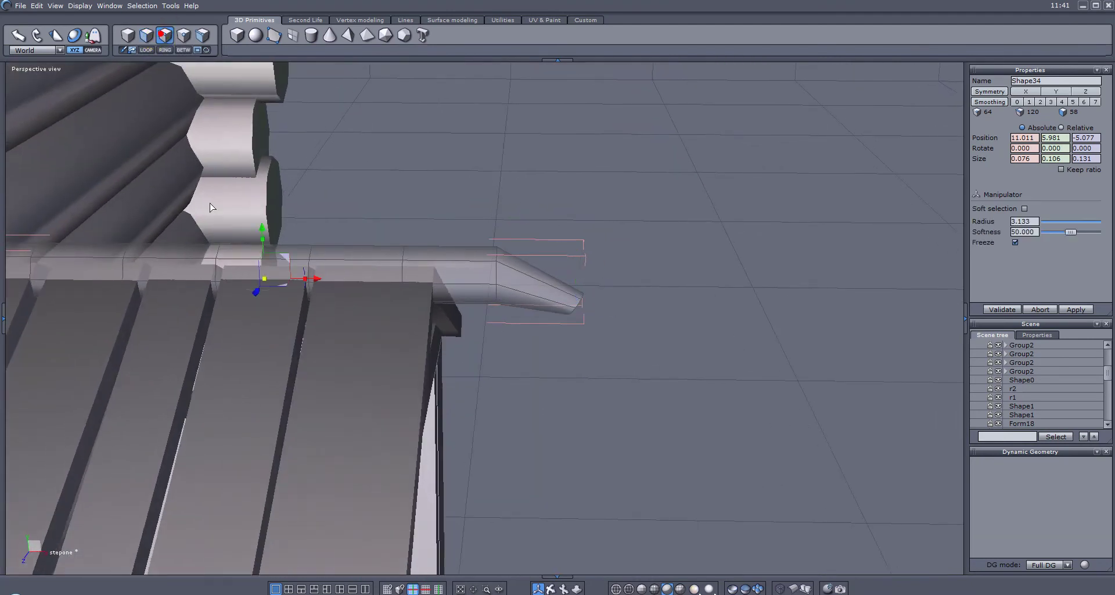
left_click(217, 261)
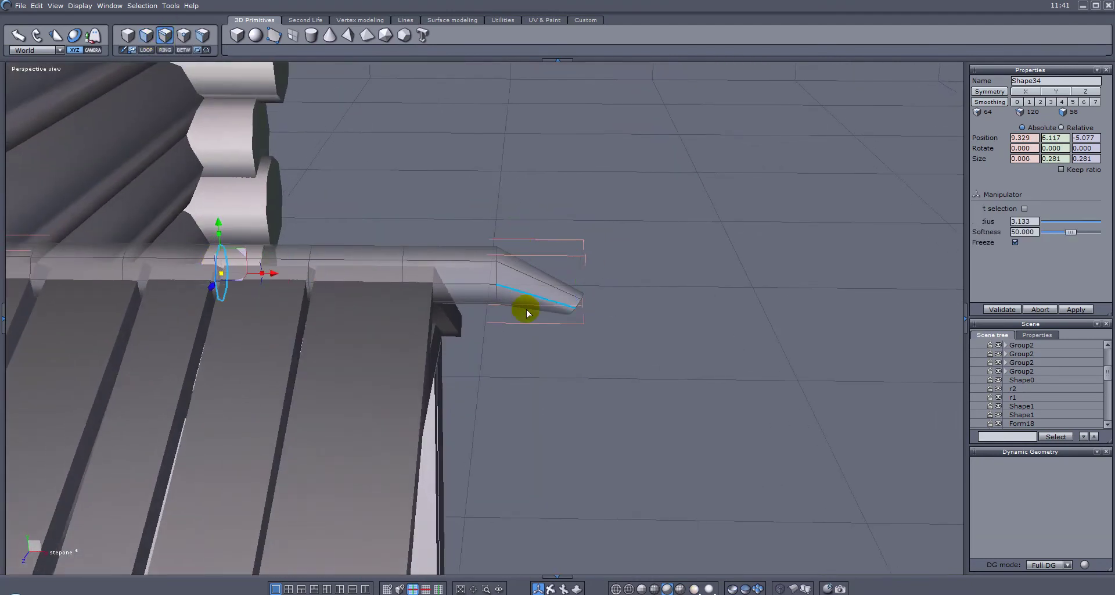
left_click_drag(464, 327, 434, 311, "alt")
left_click(604, 360)
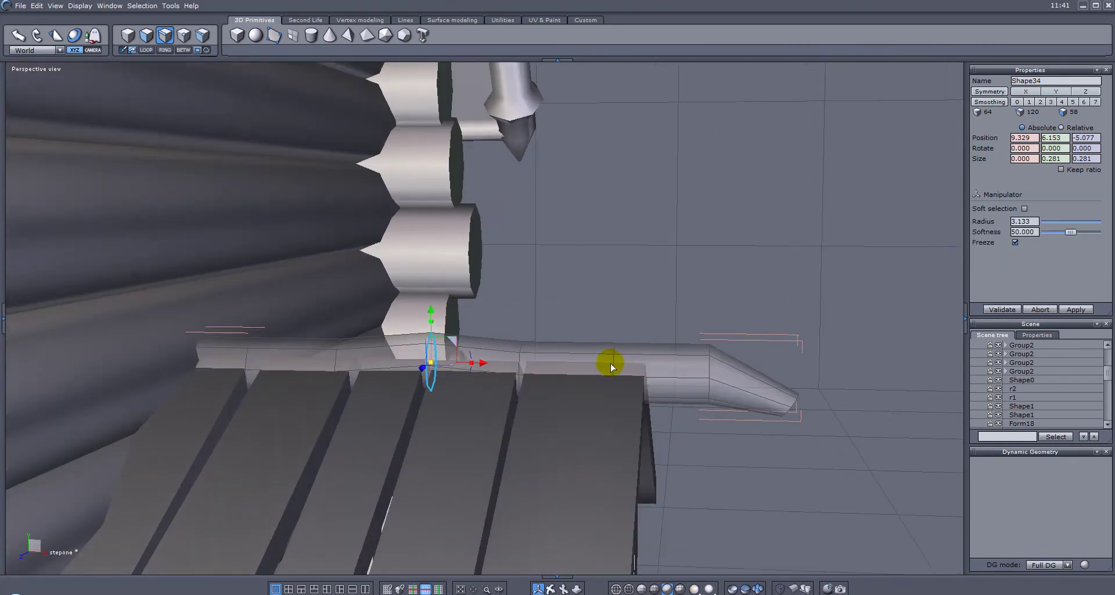
double_click(614, 363)
left_click_drag(614, 312, 614, 326)
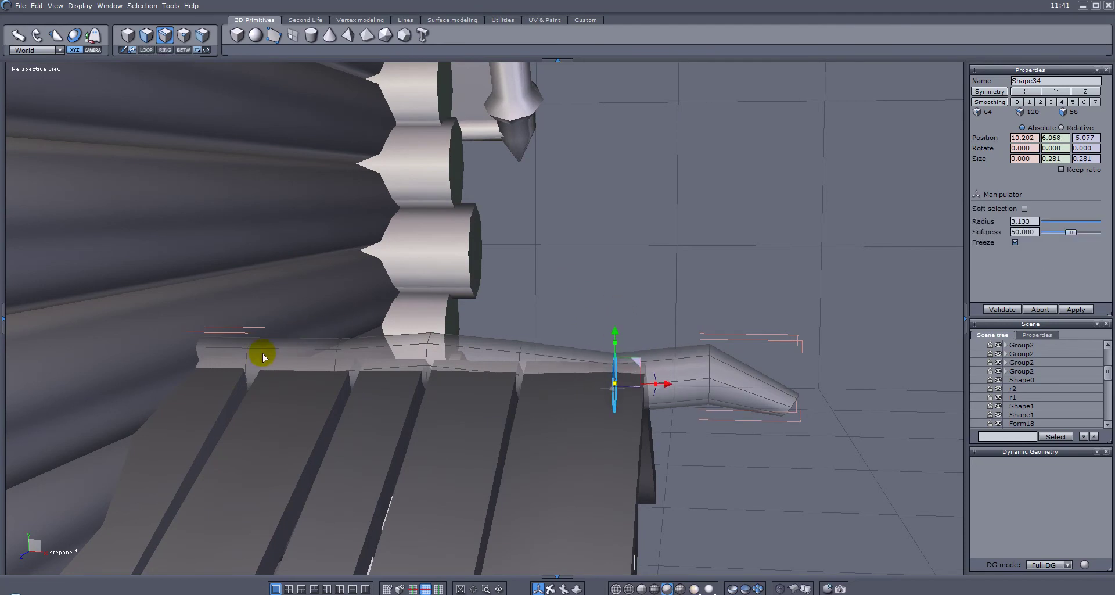
left_click(245, 357)
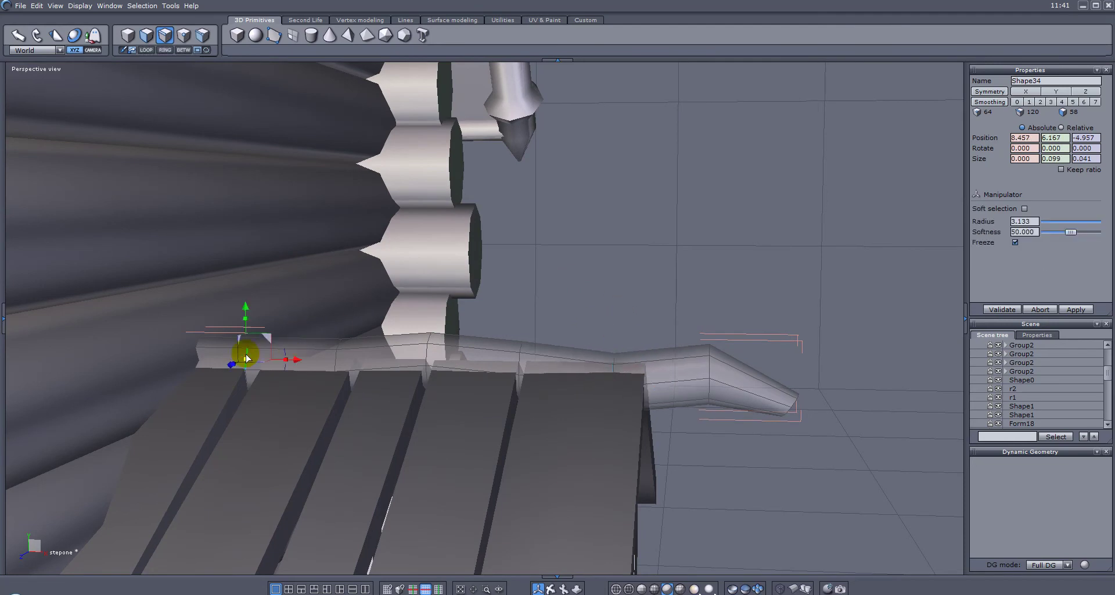
left_click_drag(260, 350, 252, 302)
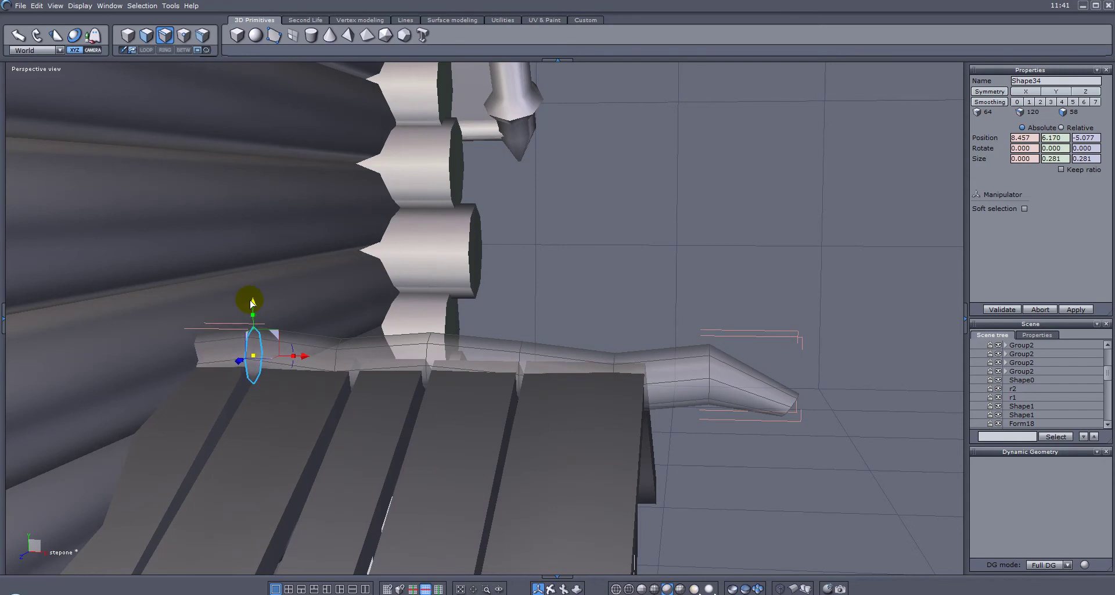
left_click(505, 317)
- Examine the porch with its ridge log from several sides and in context with the whole cabin
scroll(574, 323, "down", 3)
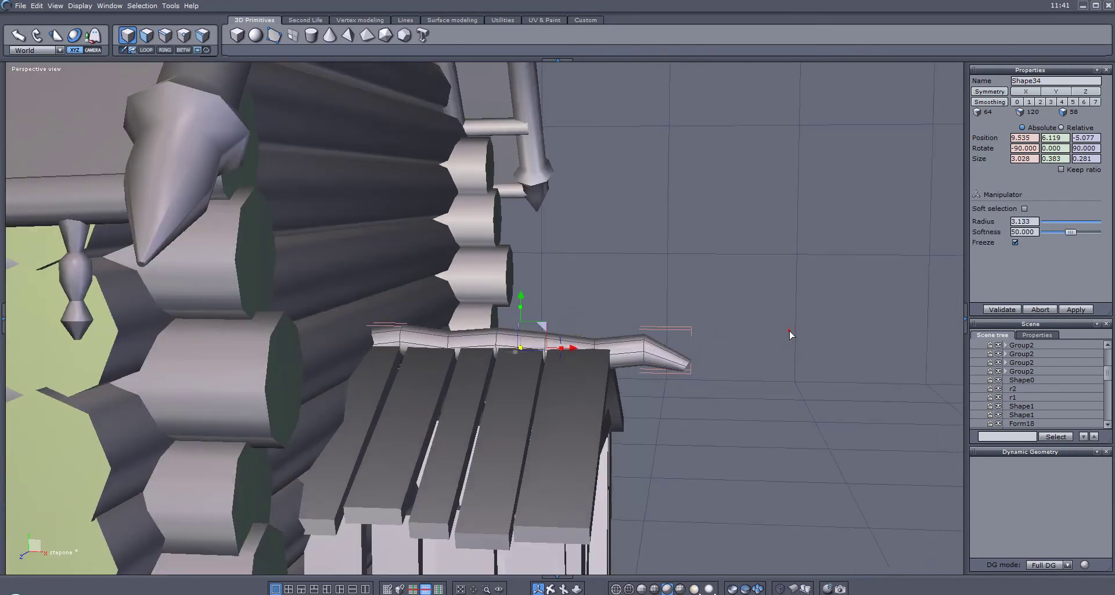
right_click_drag(793, 330, 408, 328)
scroll(629, 348, "down", 3)
scroll(630, 344, "down", 3)
right_click_drag(630, 345, 482, 319)
right_click_drag(692, 398, 693, 268)
right_click_drag(734, 151, 583, 192)
scroll(656, 233, "up", 3)
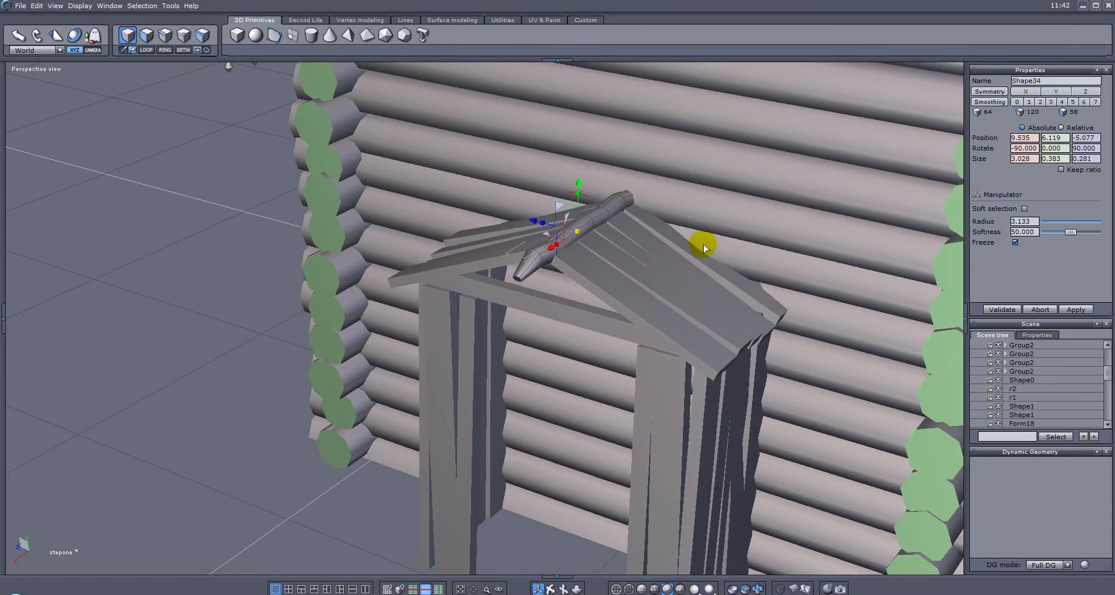
middle_click_drag(735, 264, 627, 156)
left_click(554, 224)
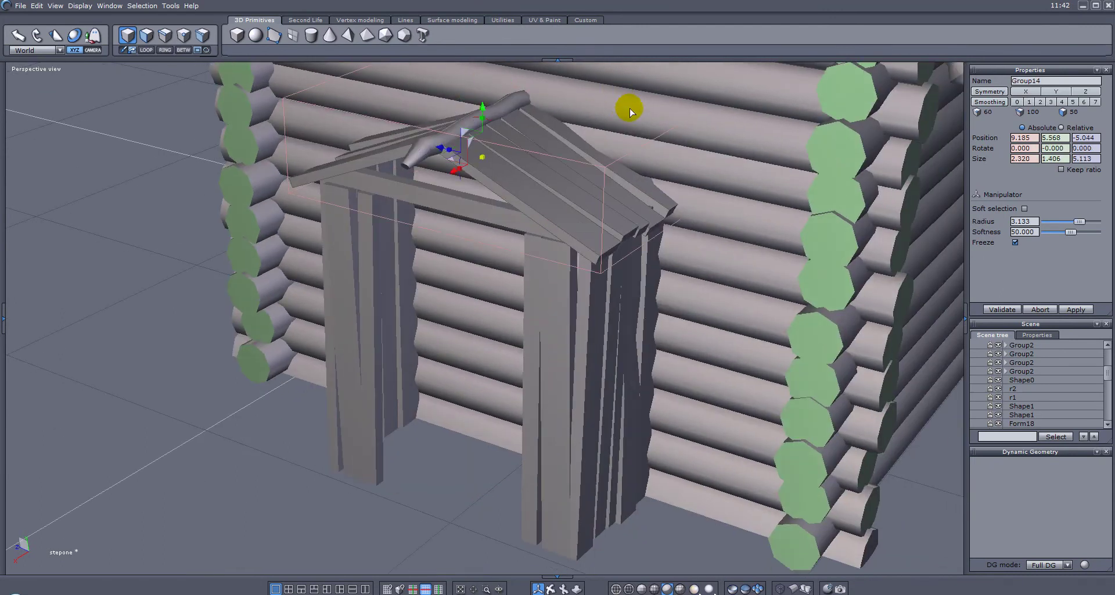
right_click_drag(523, 192, 833, 135)
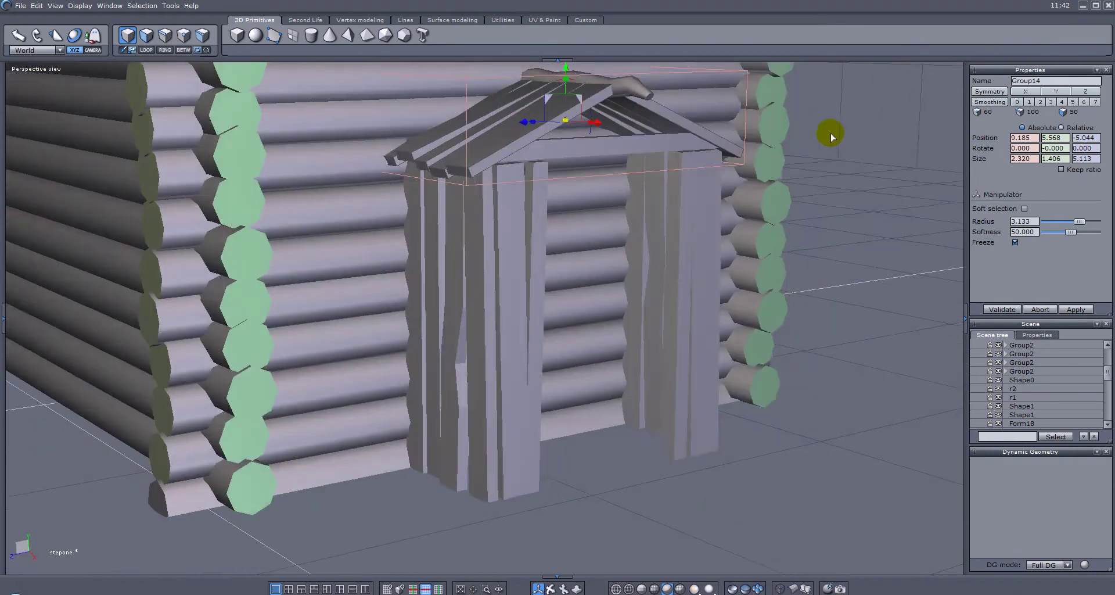
scroll(833, 135, "down", 4)
left_click(683, 148)
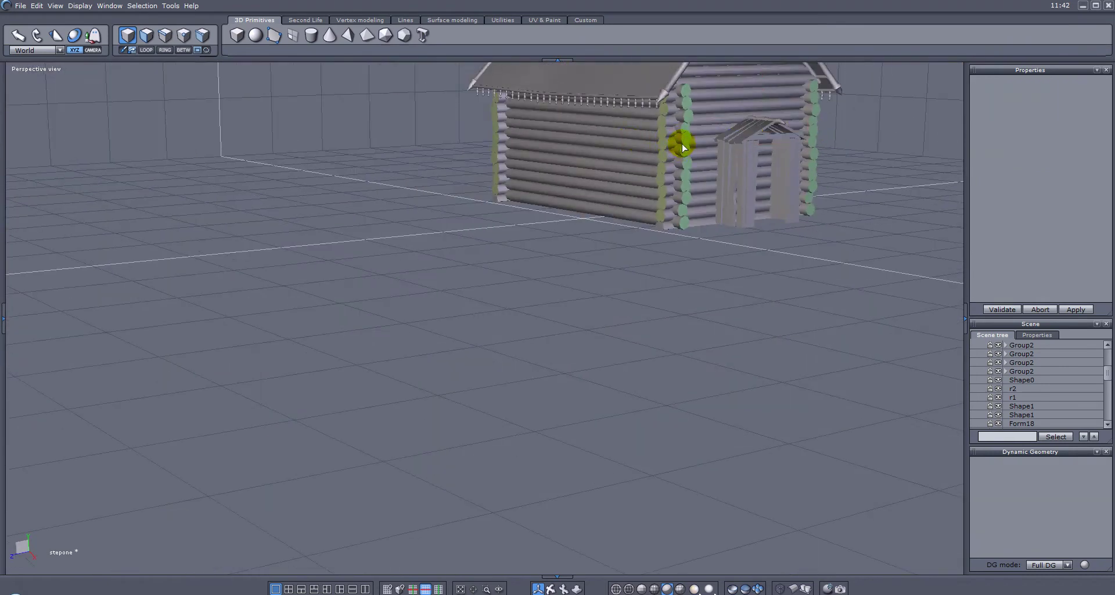
scroll(717, 174, "up", 5)
scroll(762, 224, "down", 5)
right_click_drag(678, 192, 638, 245)
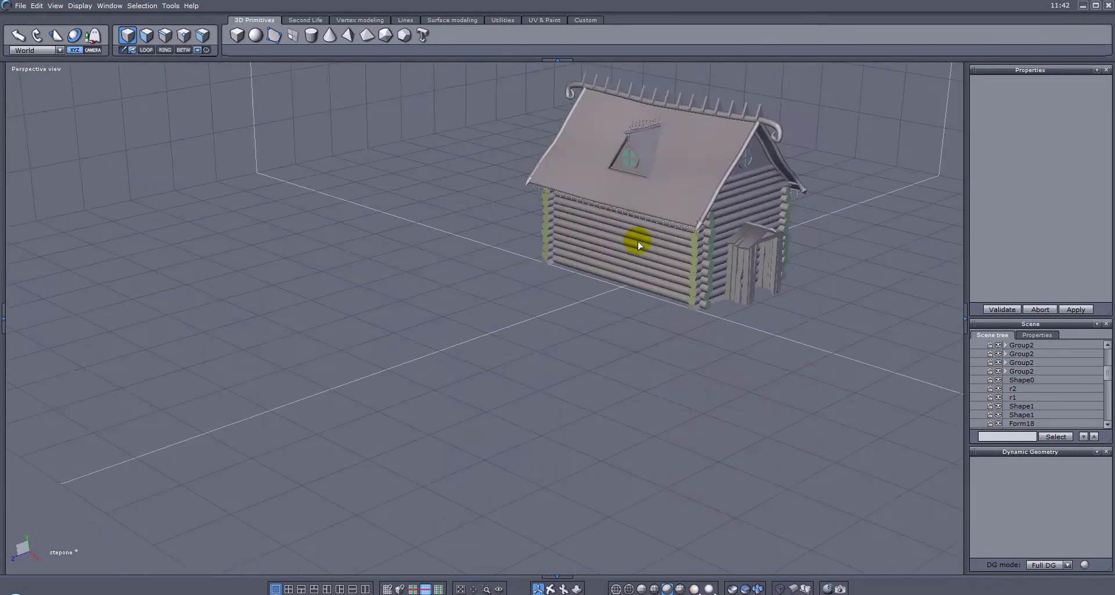
- Create a cube about 1.52 on each side in front of the cabin's long side wall
scroll(608, 246, "up", 5)
left_click_drag(578, 242, 645, 192, "alt")
right_click_drag(657, 195, 635, 226, "alt")
left_click_drag(640, 219, 848, 214, "alt")
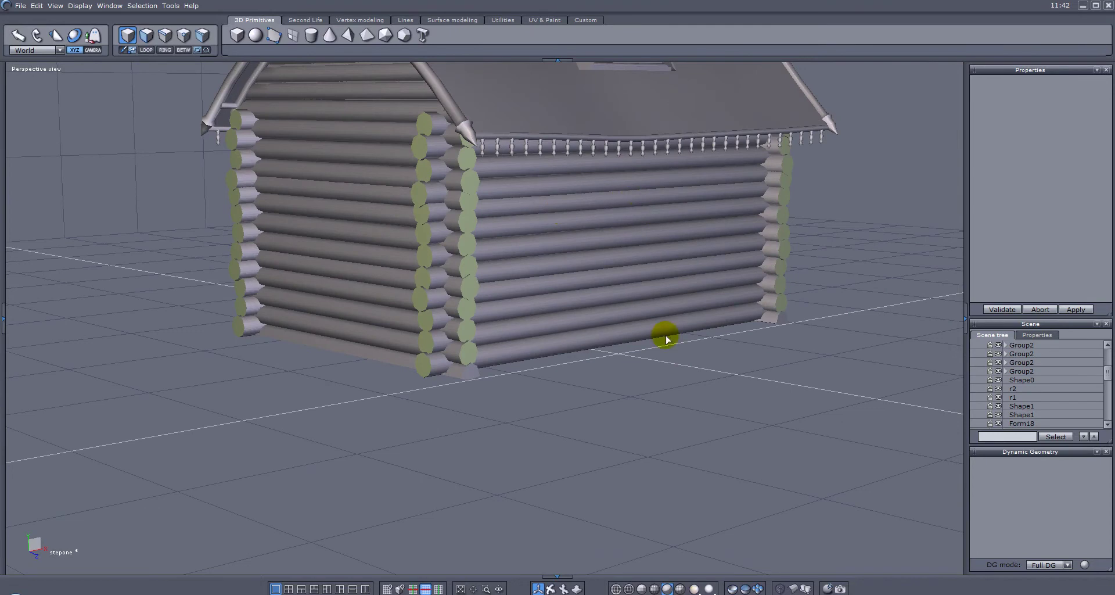
right_click_drag(724, 264, 667, 261, "alt")
left_click_drag(667, 259, 647, 217, "alt")
right_click_drag(647, 214, 659, 276, "alt")
left_click(236, 35)
left_click(610, 249)
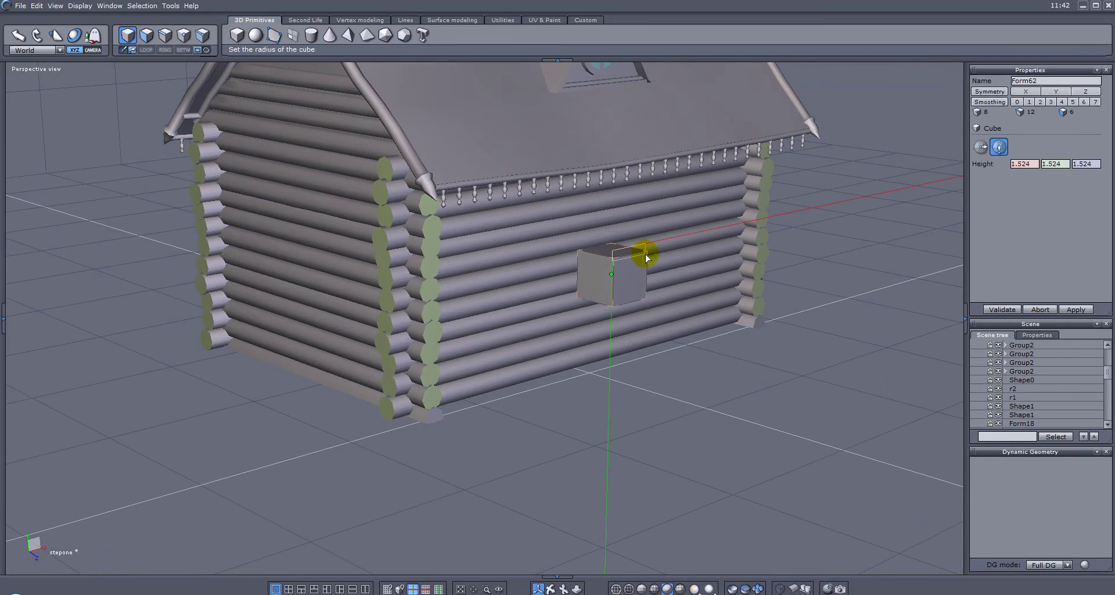
left_click(646, 257)
- Reshape the cube into an upright slab about 2.22 wide, 3.75 high and 0.35 thick beside the long wall
scroll(627, 276, "up", 4)
left_click_drag(600, 291, 615, 232, "alt")
right_click_drag(604, 279, 534, 318)
left_click_drag(458, 323, 372, 322)
right_click_drag(311, 339, 506, 339)
left_click_drag(641, 287, 652, 356)
right_click_drag(652, 356, 684, 388)
middle_click_drag(684, 388, 680, 402)
left_click_drag(679, 394, 683, 384)
left_click_drag(632, 351, 627, 337)
- Increase the slab's height to about 4.26 and its width to about 2.45
scroll(626, 337, "down", 5)
right_click_drag(491, 318, 688, 359)
scroll(508, 347, "up", 3)
right_click_drag(509, 348, 695, 347)
scroll(475, 316, "up", 3)
right_click_drag(475, 312, 308, 244)
right_click_drag(602, 300, 571, 276)
middle_click_drag(659, 311, 747, 331)
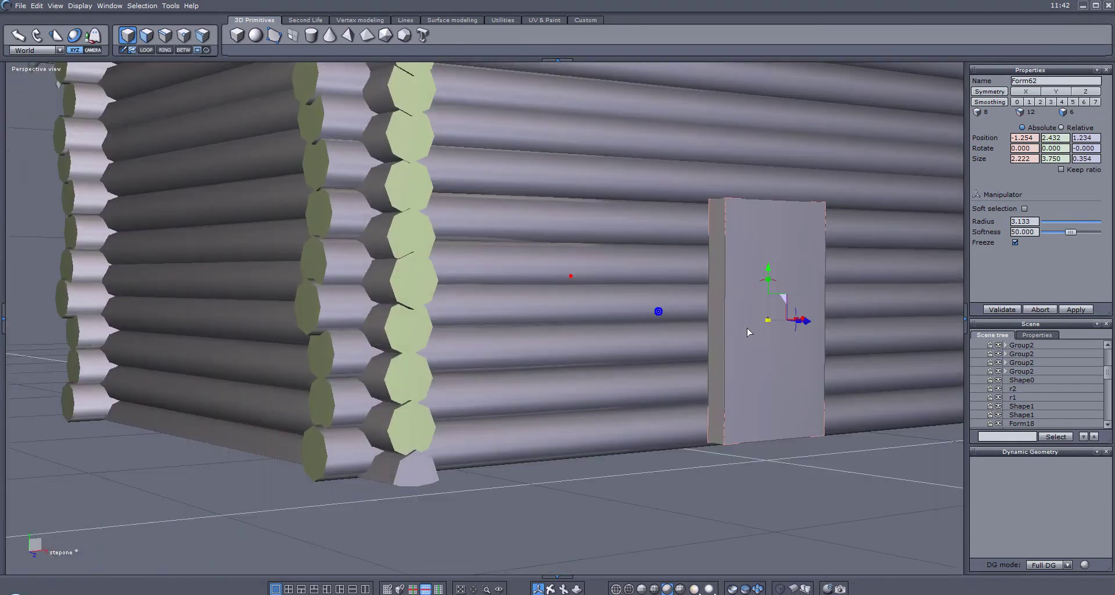
left_click_drag(768, 281, 769, 273)
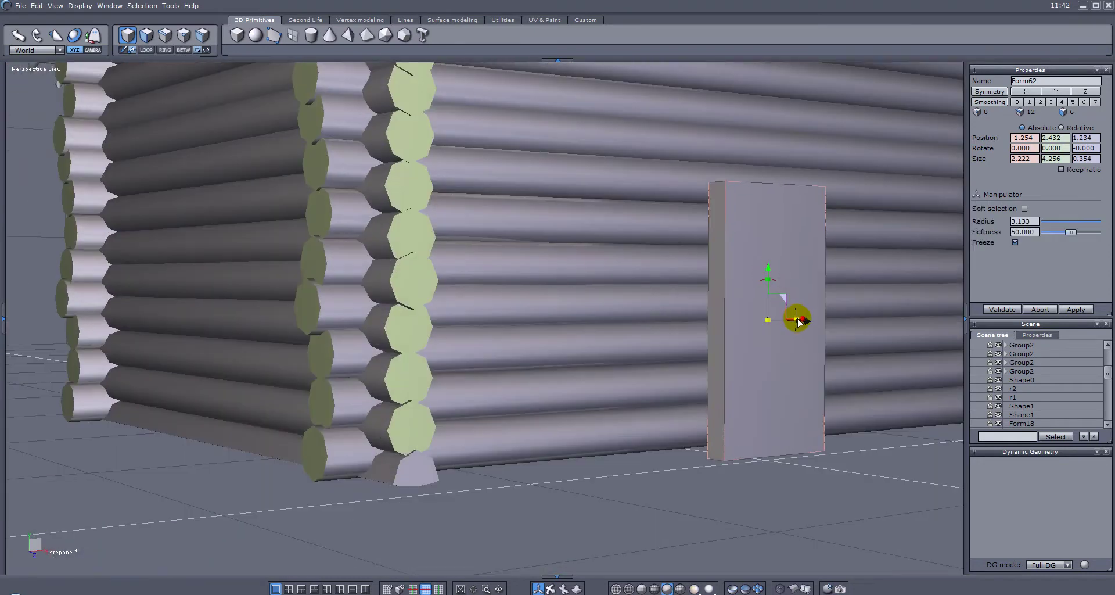
right_click_drag(874, 366, 831, 383)
left_click_drag(895, 294, 899, 289)
- Reposition the slab so it sinks into the log wall at X about -0.44, Y about 2.65 and Z about 0.45
mouse_move(668, 296)
right_mouse_down()
mouse_move(712, 299)
mouse_move(705, 268)
mouse_move(687, 296)
mouse_move(667, 249)
mouse_move(670, 266)
mouse_move(688, 273)
mouse_move(677, 284)
right_mouse_up()
left_click_drag(598, 371, 549, 372)
left_click_drag(503, 324, 502, 316)
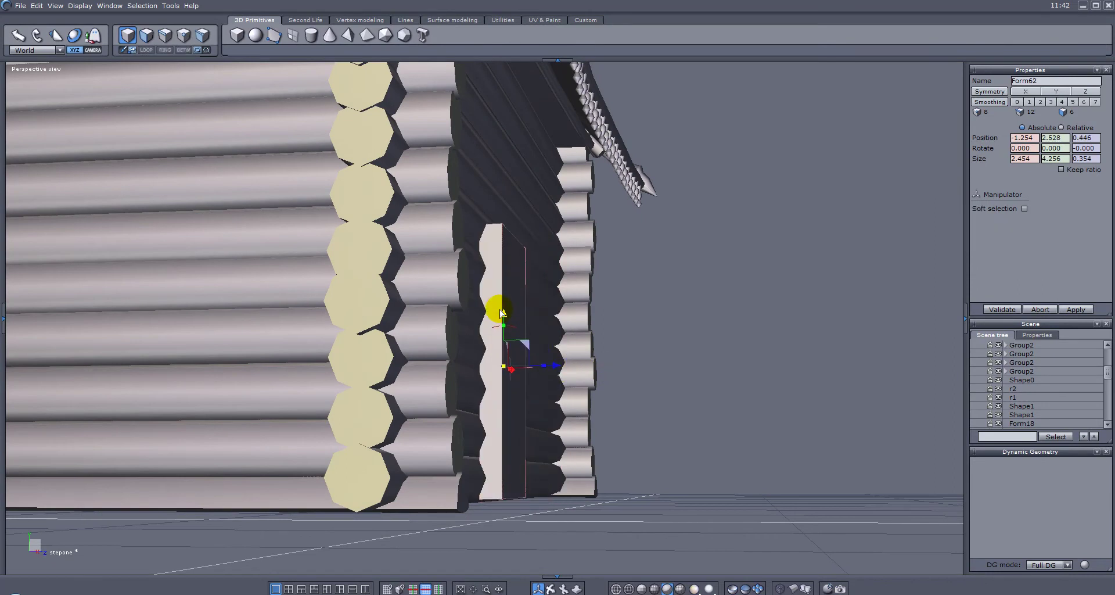
right_click_drag(644, 321, 273, 335)
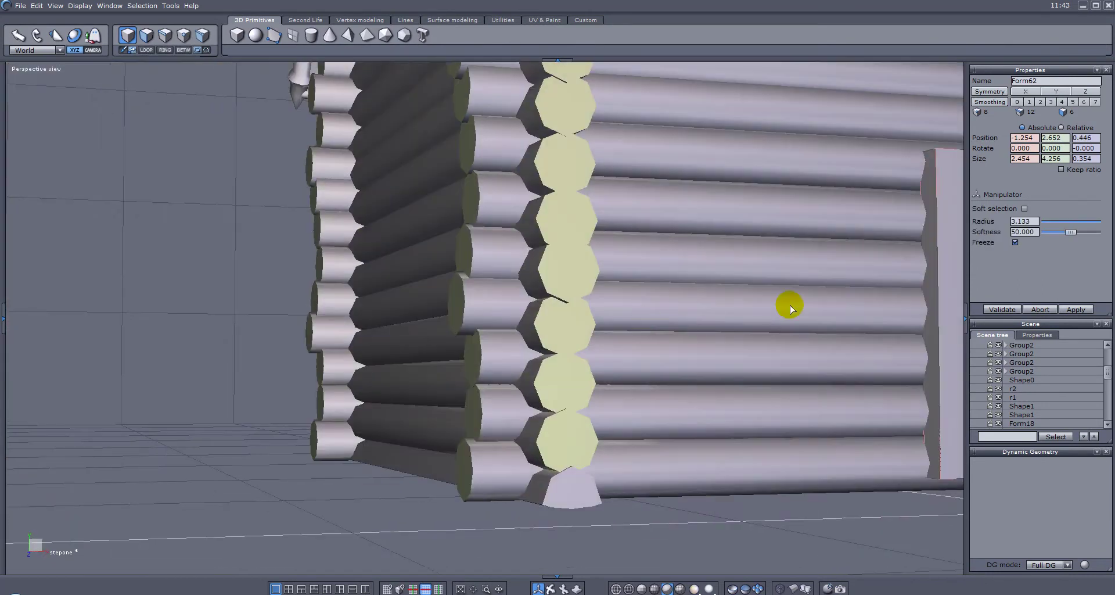
scroll(792, 307, "down", 3)
middle_click_drag(902, 307, 754, 315)
right_click_drag(755, 316, 637, 323)
left_click_drag(718, 313, 756, 312)
- Examine from close up how the slab sits against the logs of the side wall
scroll(724, 309, "up", 3)
right_click_drag(511, 252, 648, 177)
left_click_drag(581, 266, 859, 70)
right_click_drag(613, 227, 600, 244)
left_click(593, 278)
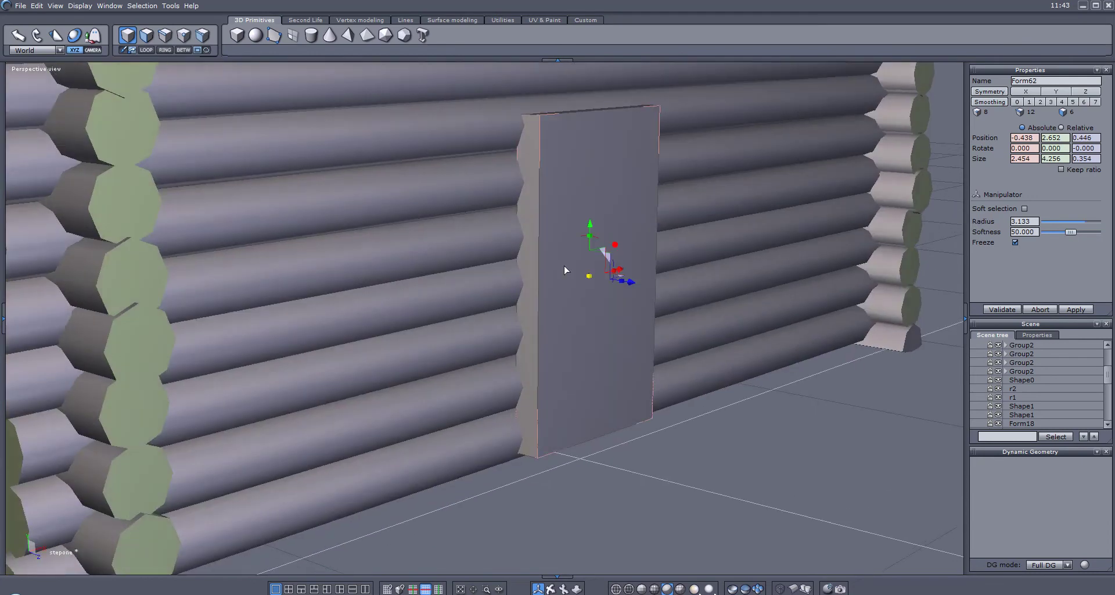
scroll(524, 240, "up", 2)
right_click_drag(482, 232, 672, 204)
middle_click_drag(672, 204, 697, 254)
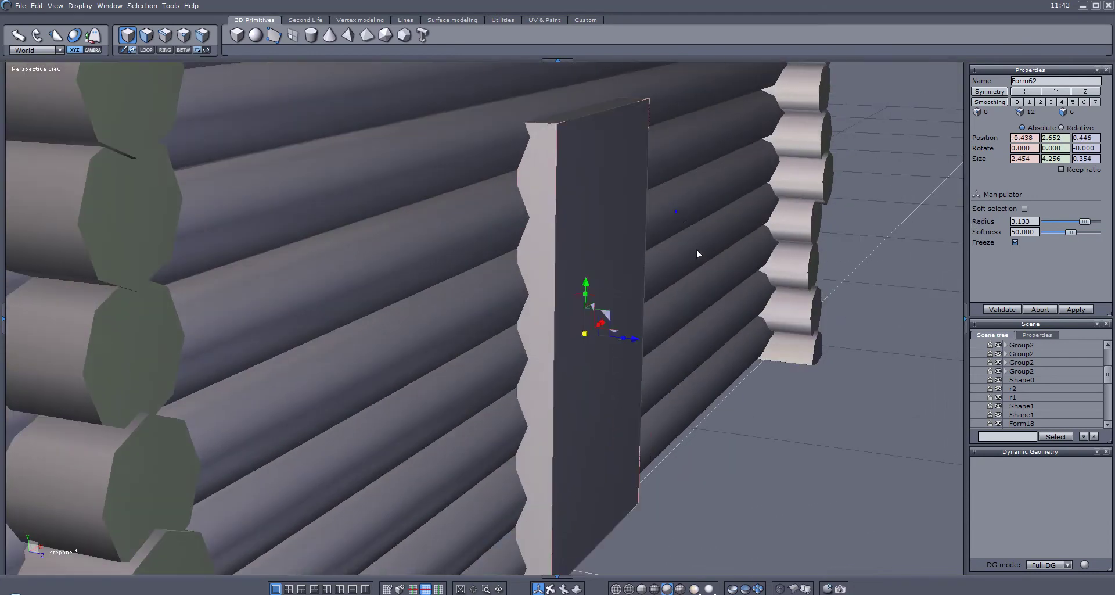
- Extrude the slab's front face outward from the log wall to Z about 0.90
right_click_drag(698, 254, 645, 234)
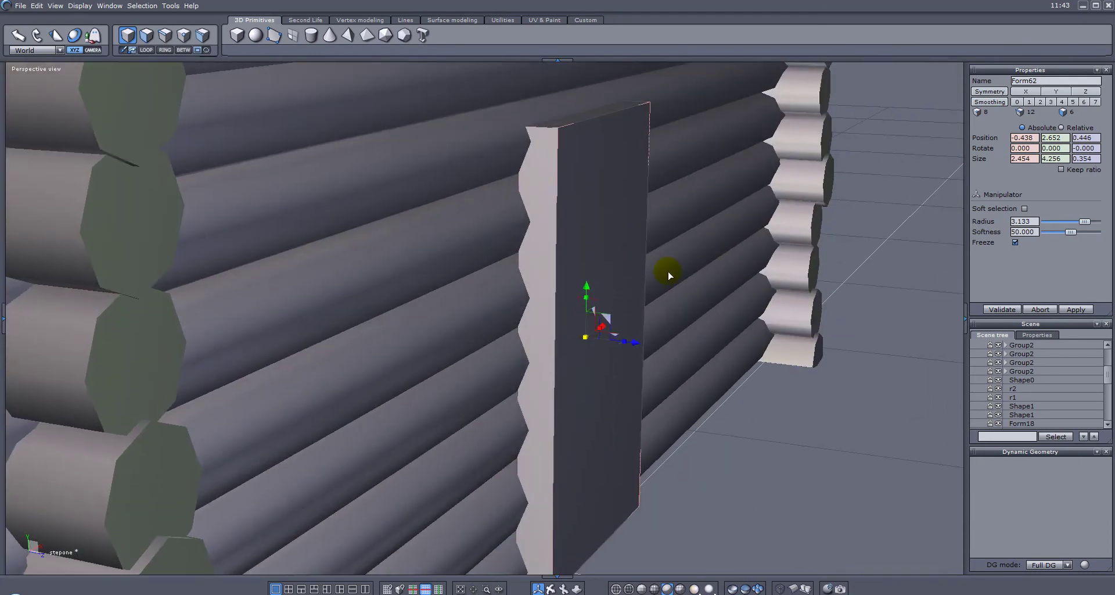
right_click_drag(454, 268, 319, 292)
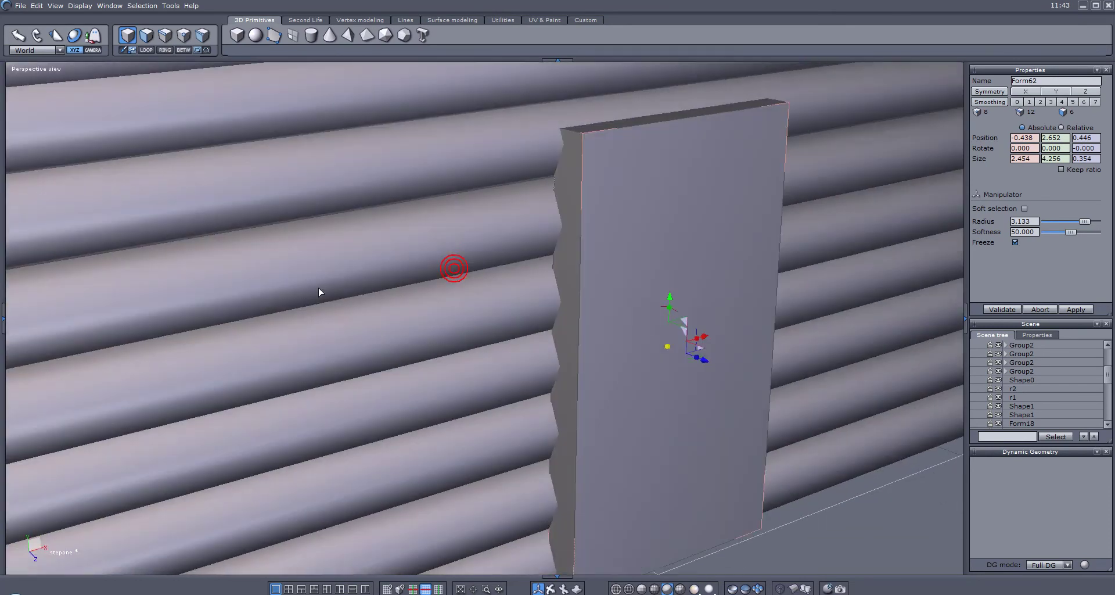
right_click_drag(651, 314, 626, 167)
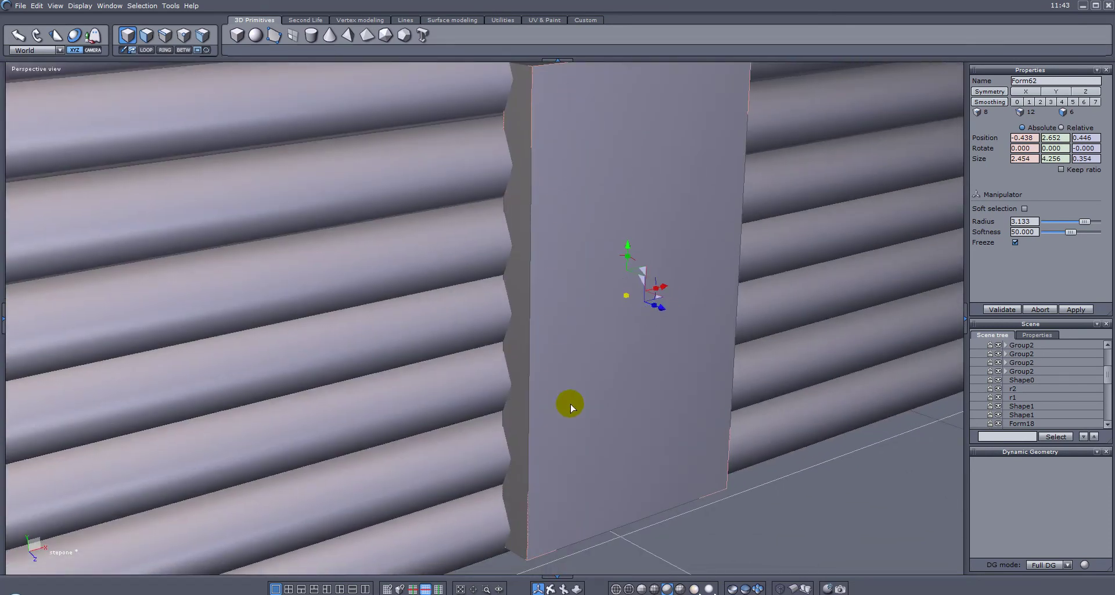
mouse_move(631, 156)
right_mouse_down()
mouse_move(593, 228)
mouse_move(520, 233)
mouse_move(584, 212)
right_mouse_up()
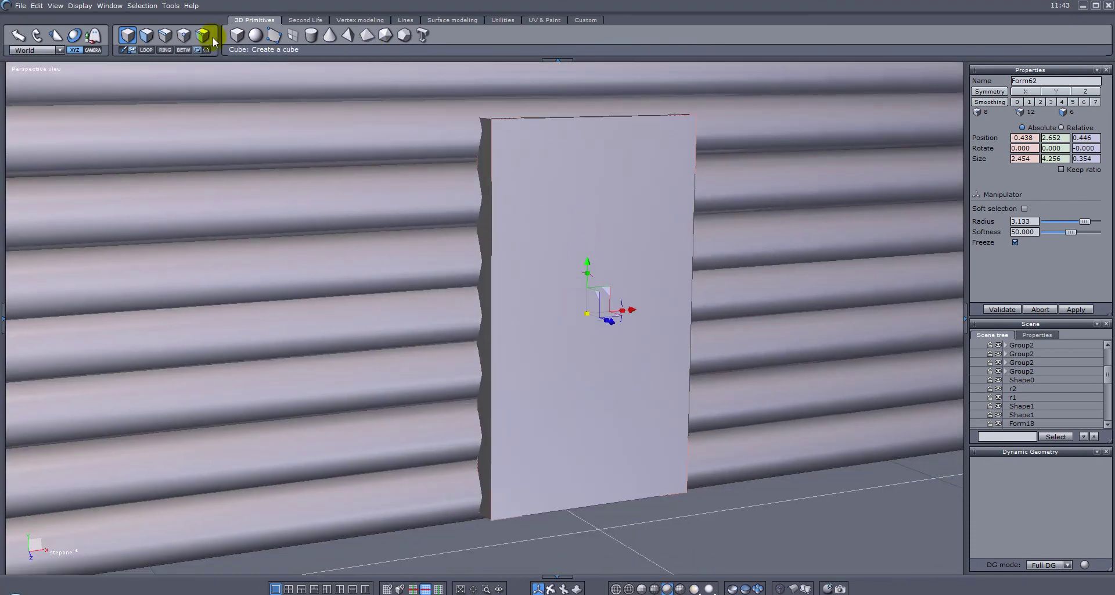
left_click(146, 35)
mouse_move(404, 252)
right_mouse_down()
mouse_move(697, 269)
mouse_move(677, 267)
right_mouse_up()
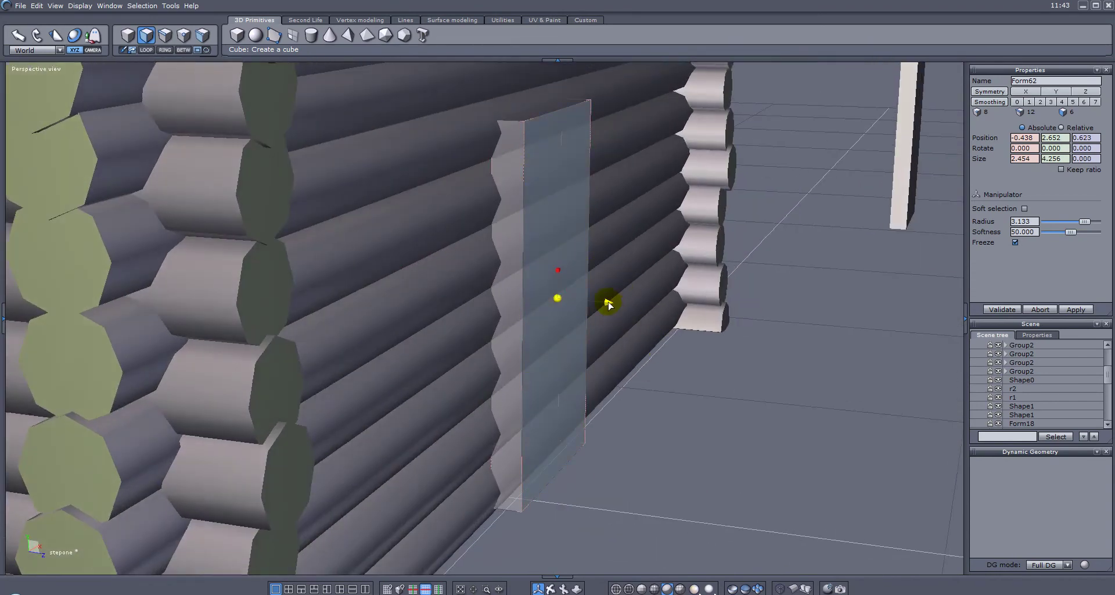
left_click_drag(608, 303, 579, 298, "shift")
- Shrink the extruded front face to about 2.20 wide and 4.04 high to form a bevelled border
right_click_drag(689, 300, 338, 343)
left_click(651, 309)
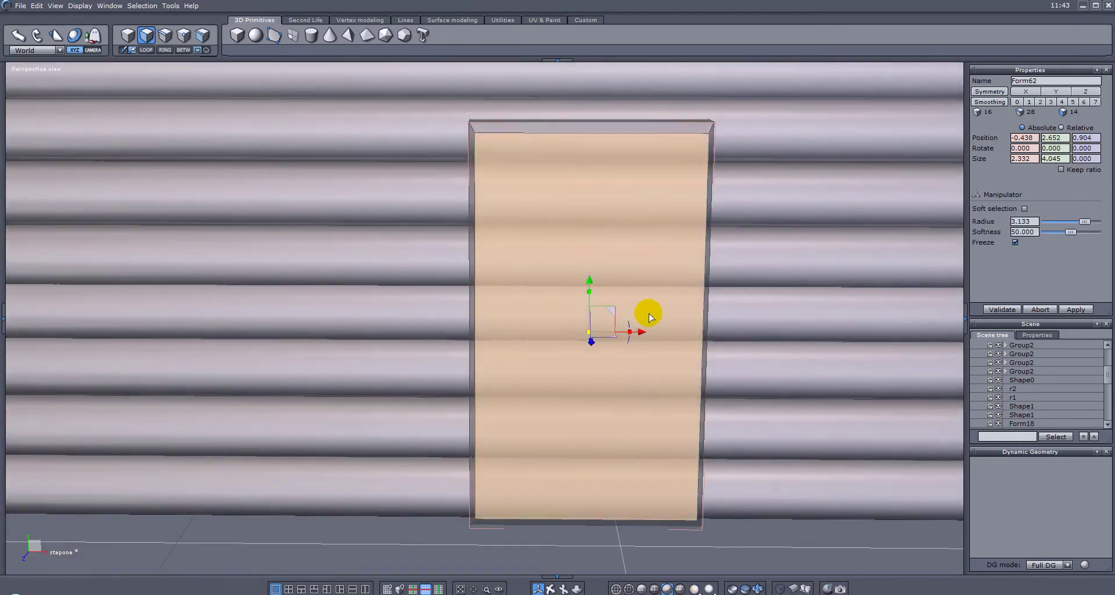
left_click_drag(631, 335, 630, 336)
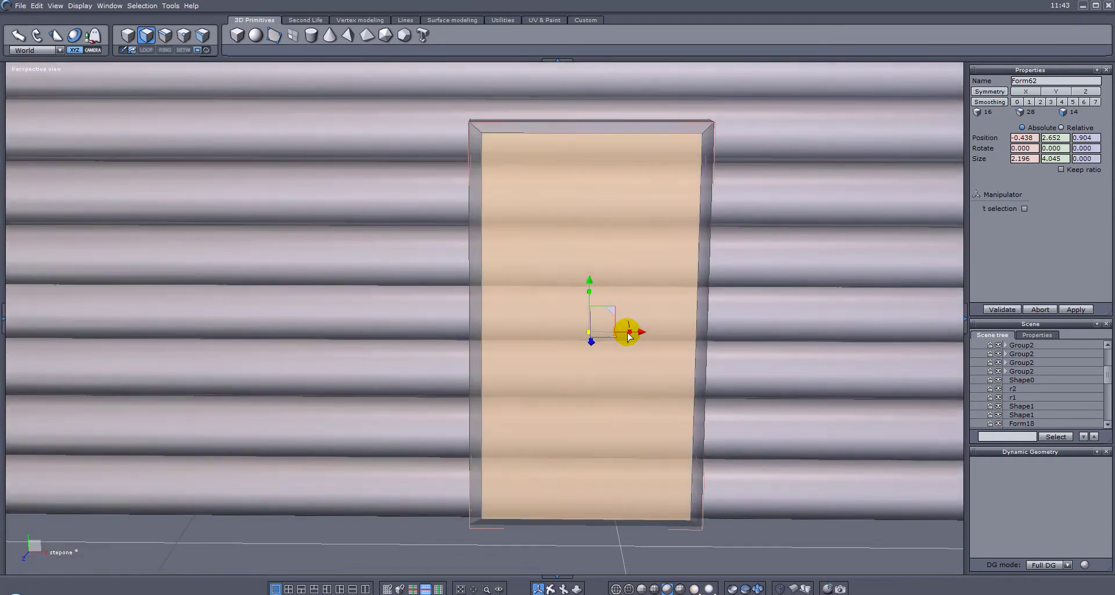
left_click_drag(588, 292, 590, 291)
- Pull the reduced front face back toward the wall to Z about 0.81
right_click_drag(432, 280, 745, 280)
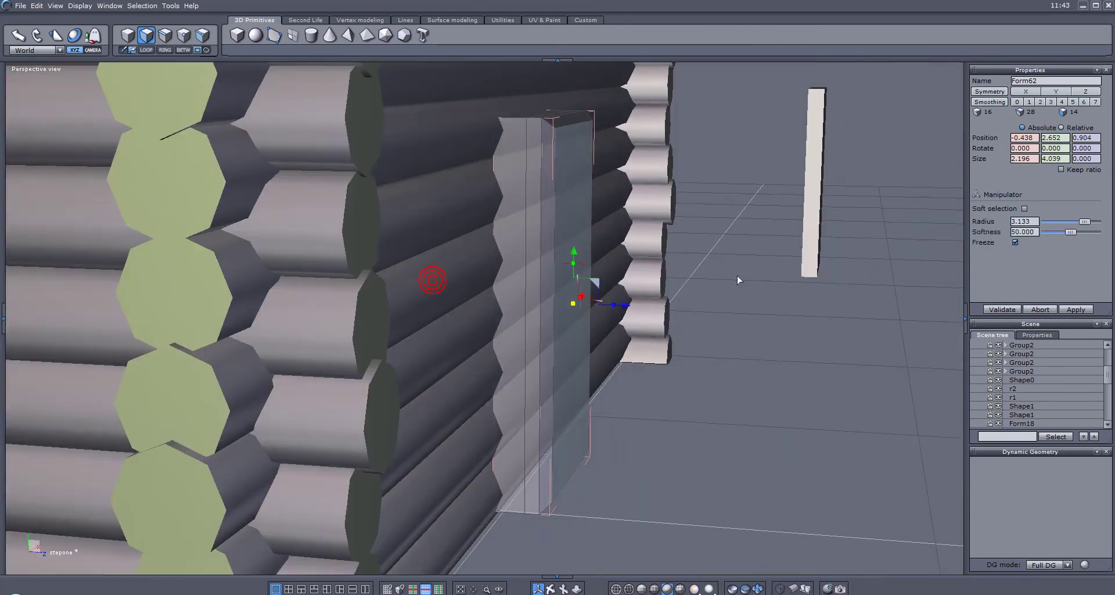
scroll(739, 278, "up", 3)
left_click_drag(578, 315, 561, 315)
right_click_drag(539, 162, 498, 210)
right_click_drag(514, 136, 652, 70)
left_click_drag(533, 322, 524, 322)
- Lower the reduced front face to Y about 2.56 so it meets the slab's bottom edge
right_click_drag(684, 326, 521, 356)
middle_click_drag(575, 346, 542, 264)
right_click_drag(542, 264, 485, 437)
left_click(480, 436)
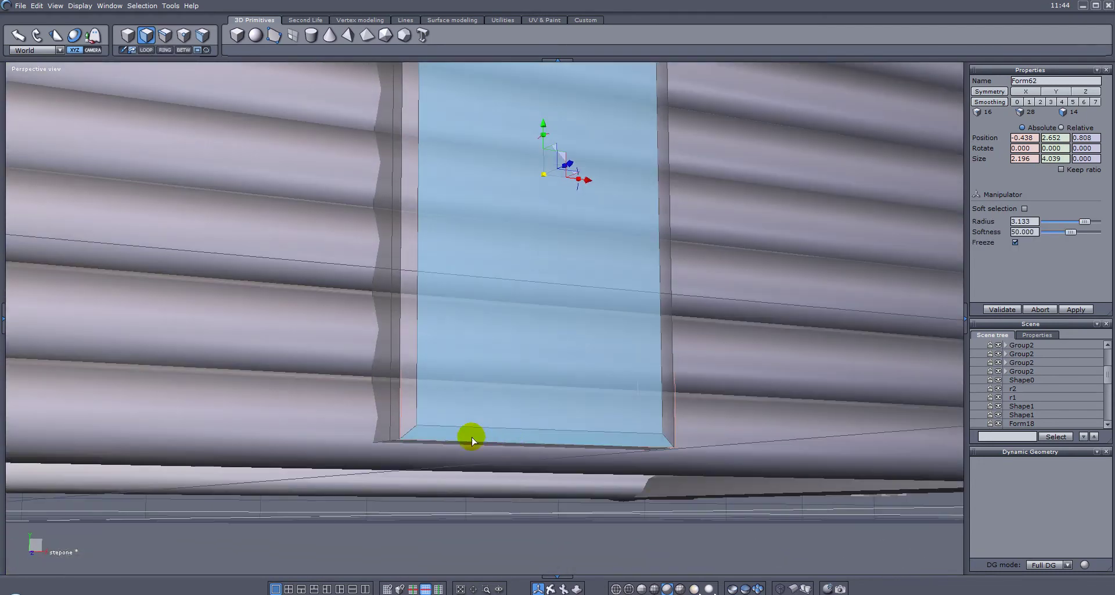
left_click(538, 142)
left_click_drag(540, 128, 543, 136)
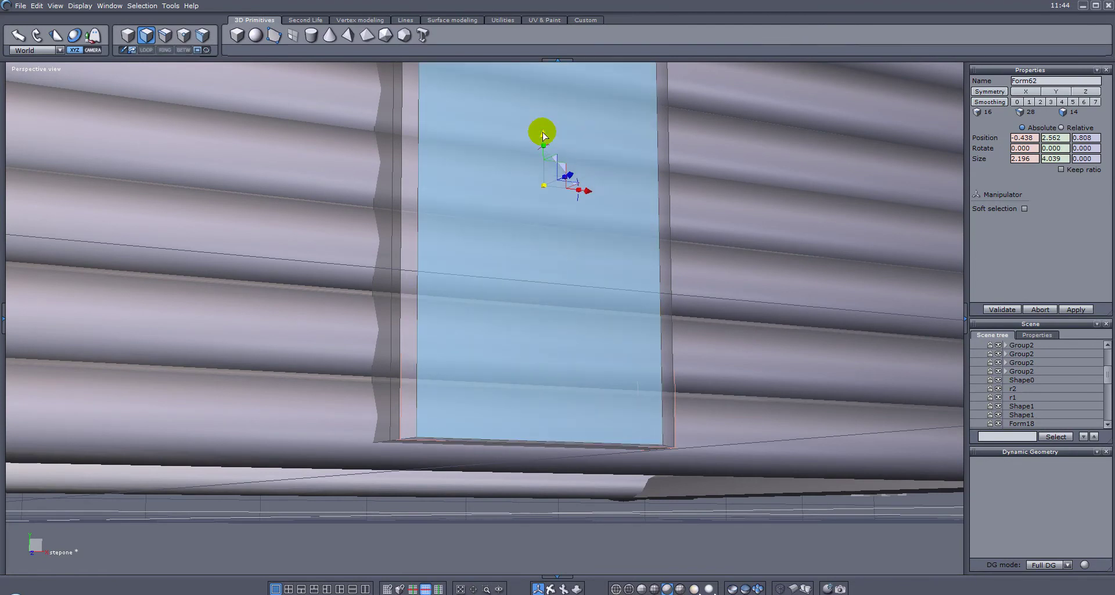
middle_click_drag(494, 238, 581, 297)
scroll(581, 153, "down", 3)
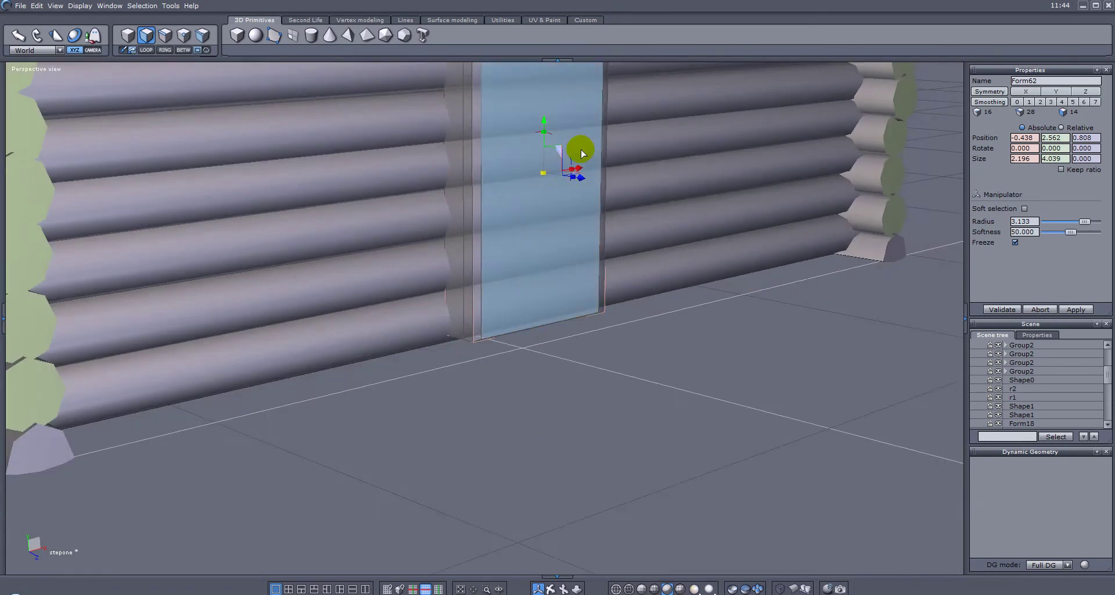
- Raise the top edge of the reduced front face to Y about 4.64 and return to whole-object selection
middle_click_drag(582, 154, 575, 299)
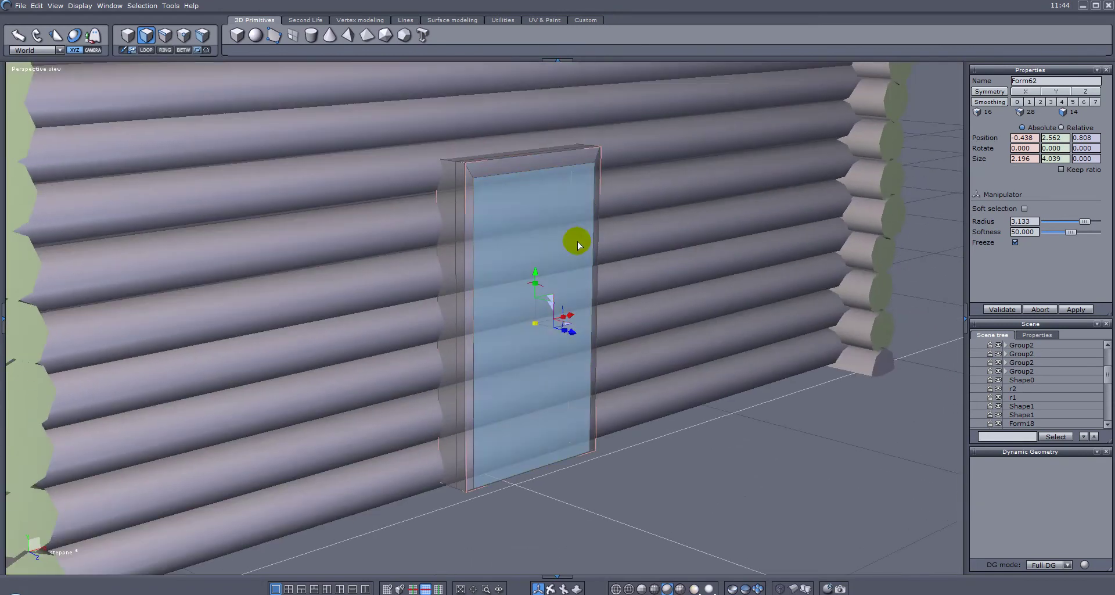
middle_click_drag(579, 246, 496, 221)
left_click(544, 278)
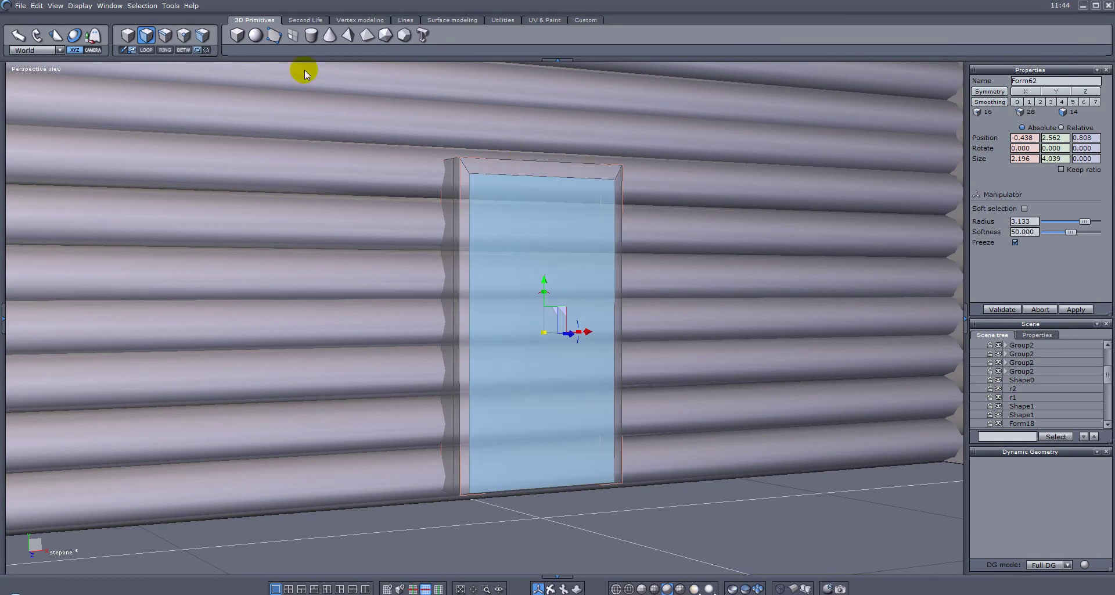
left_click(165, 35)
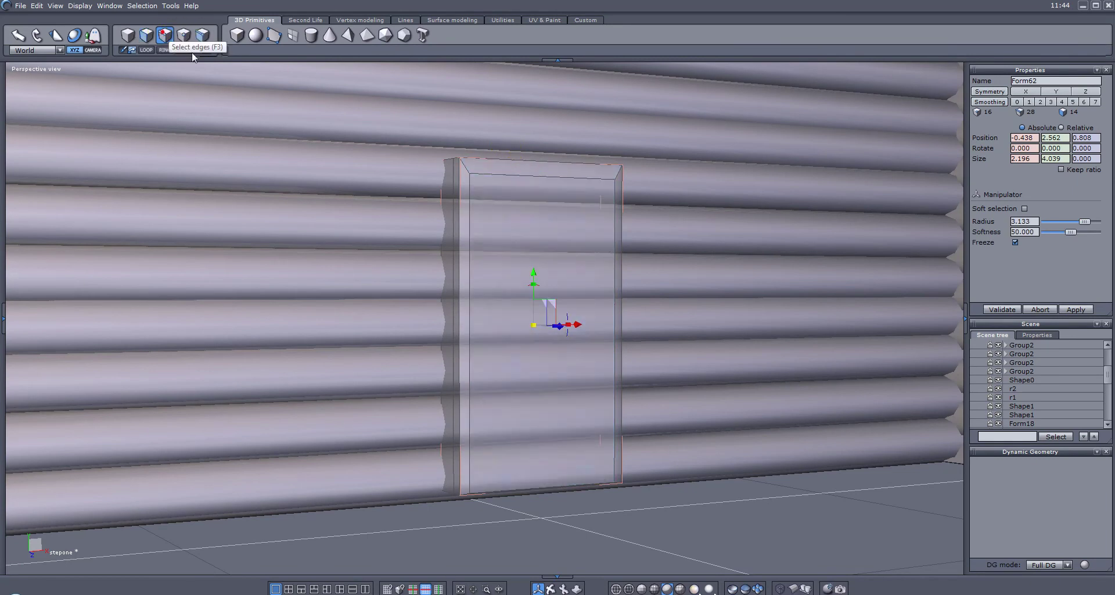
left_click(538, 179)
left_click_drag(545, 126, 545, 121)
left_click(468, 190)
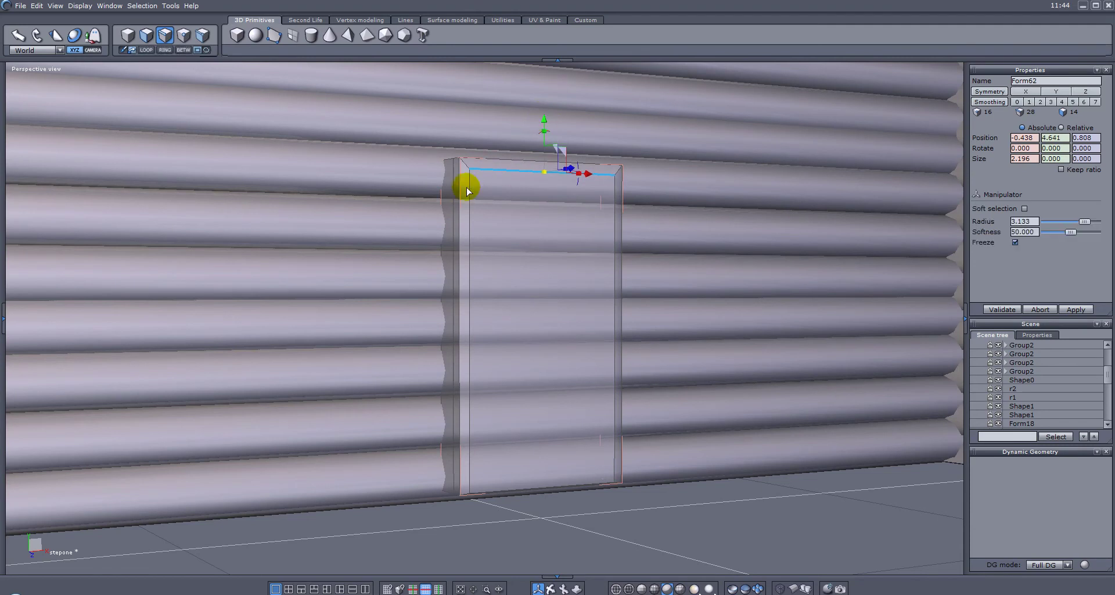
left_click_drag(462, 174, 575, 160, "alt")
middle_click_drag(575, 158, 571, 200)
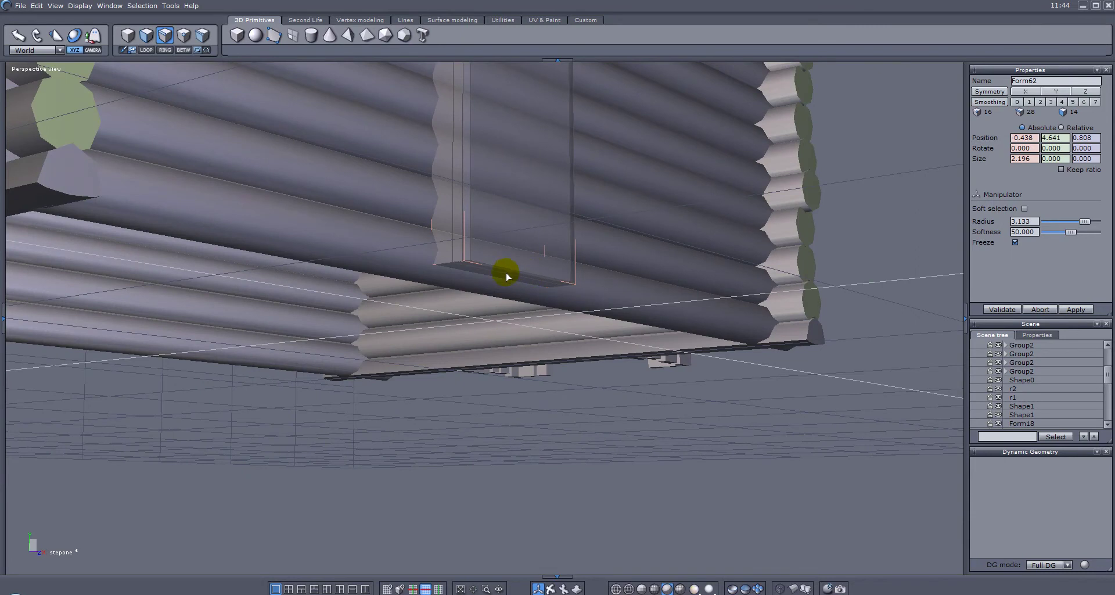
middle_click_drag(550, 120, 440, 319)
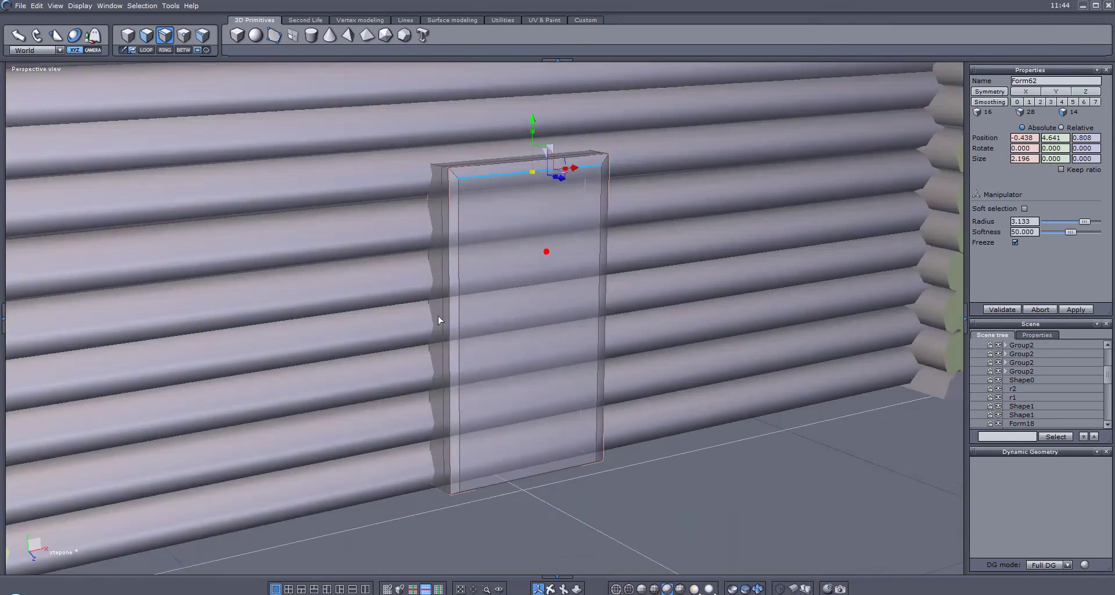
key("Escape")
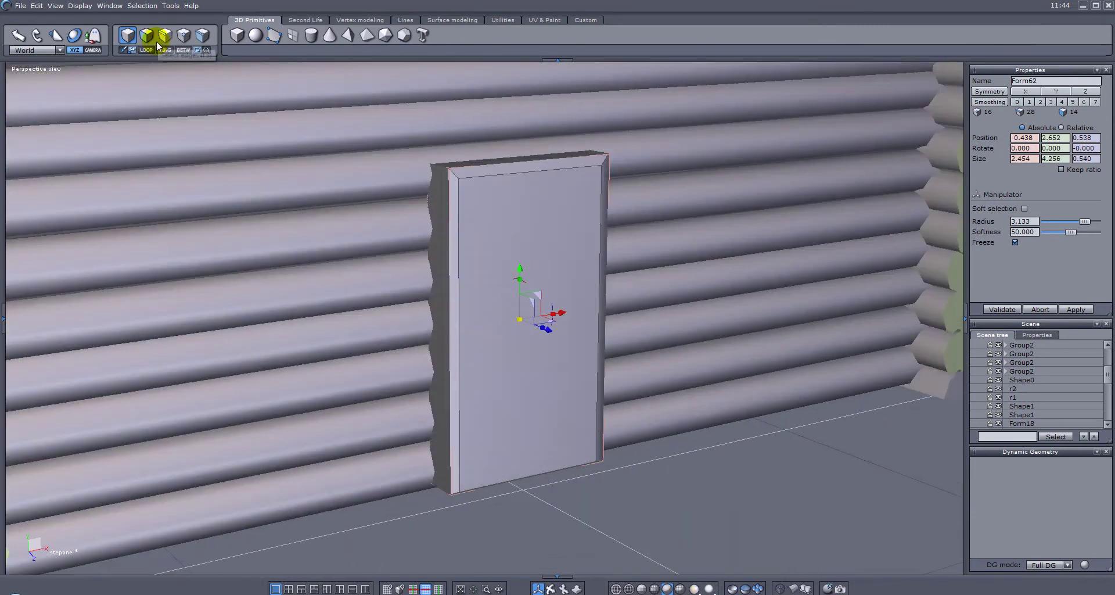
- Extrude the inner front face inward to Z about 0.50, recessing the door panel within its frame
left_click(153, 39)
left_click(555, 281)
middle_click_drag(394, 278, 509, 296)
left_click_drag(560, 330, 559, 331)
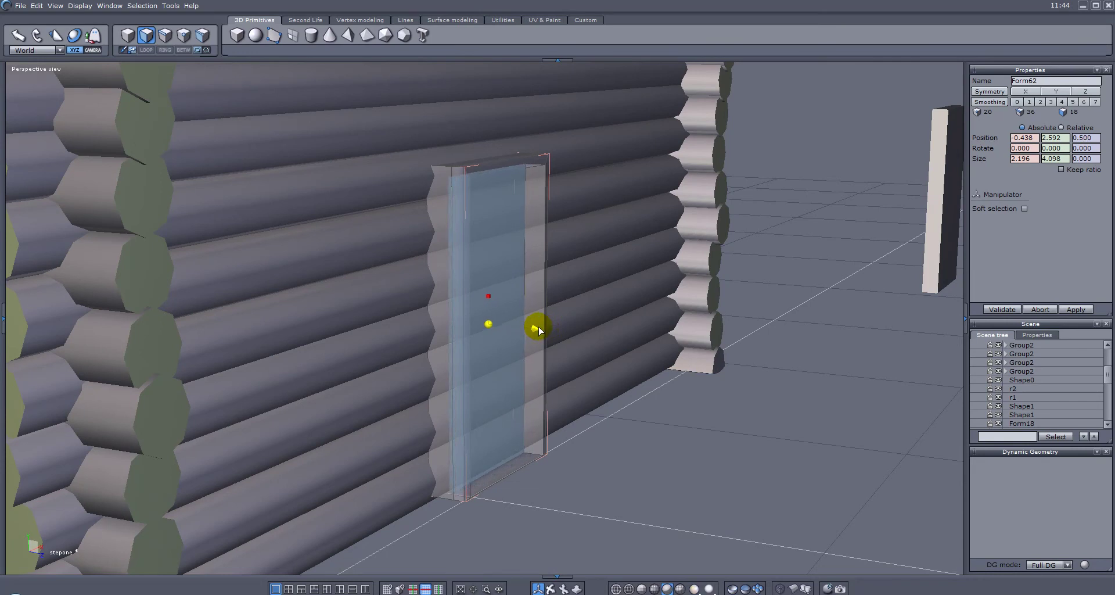
left_click_drag(539, 330, 551, 330)
middle_click_drag(407, 337, 523, 340)
left_click_drag(489, 317, 485, 319)
- Fine-tune the depth of the recessed door panel and return to whole-object selection
middle_click_drag(519, 319, 553, 323)
middle_click_drag(537, 210, 319, 244)
scroll(428, 258, "down", 4)
middle_click_drag(428, 258, 600, 251)
left_click(201, 228)
mouse_move(456, 301)
left_mouse_down()
mouse_move(449, 311)
mouse_move(428, 300)
mouse_move(463, 302)
left_mouse_up()
middle_click_drag(456, 305, 375, 281)
key("Escape")
key("Escape")
- Sink the framed door further into the wall to Z about 0.44 and display the material and shading domain lists
scroll(467, 280, "down", 5)
middle_click_drag(472, 281, 636, 308)
scroll(368, 297, "up", 3)
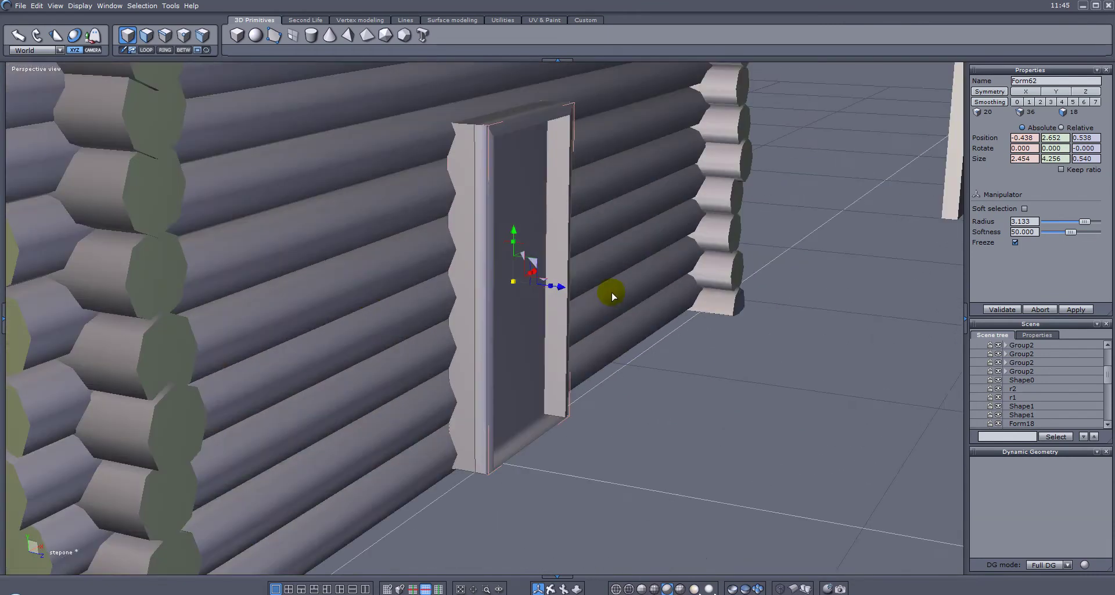
mouse_move(568, 290)
left_mouse_down()
mouse_move(544, 286)
mouse_move(559, 290)
left_mouse_up()
middle_click_drag(559, 290, 470, 247)
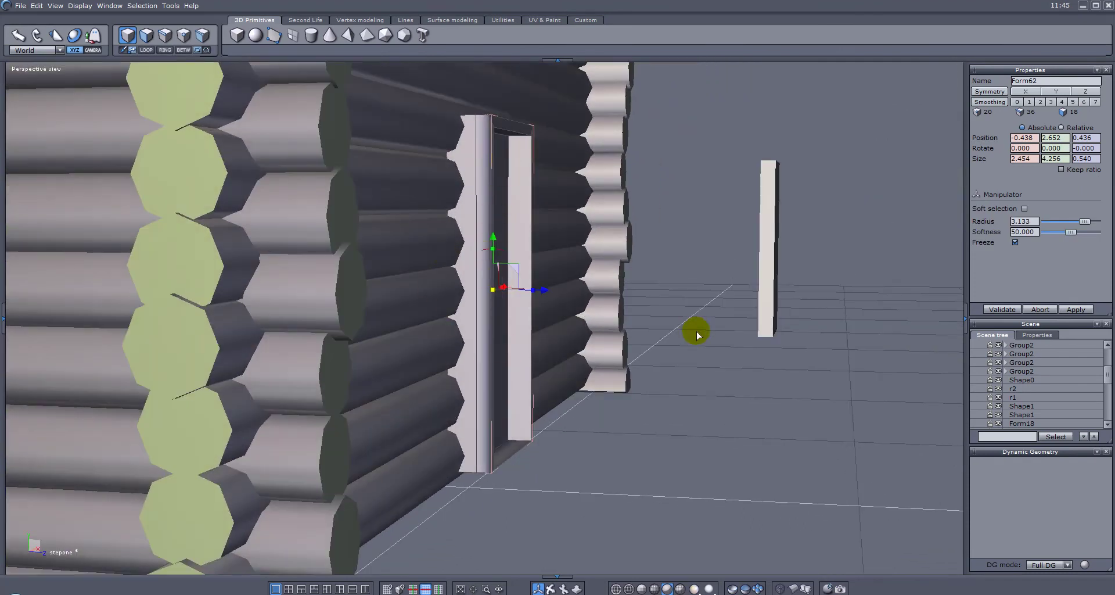
middle_click_drag(697, 330, 450, 343)
mouse_move(347, 331)
middle_mouse_down()
mouse_move(458, 336)
mouse_move(509, 134)
middle_mouse_up()
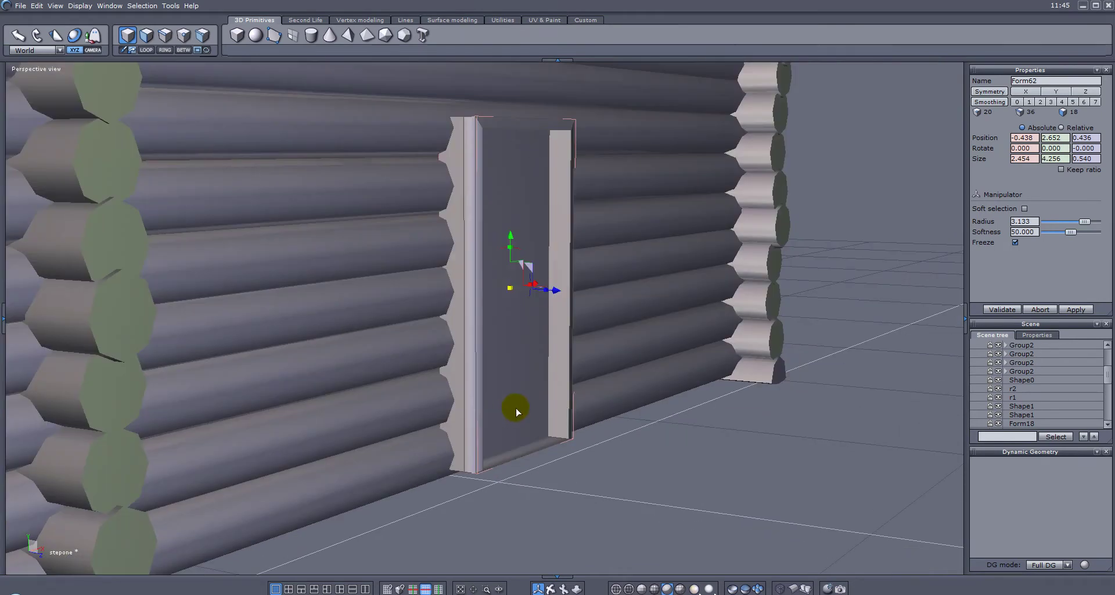
middle_click_drag(690, 314, 649, 272)
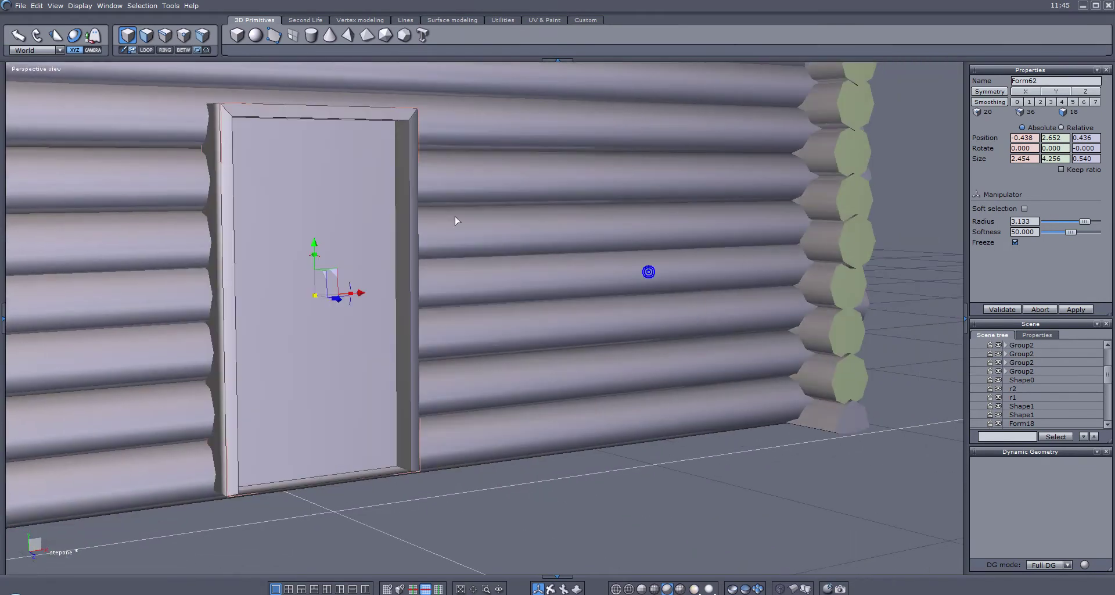
mouse_move(432, 228)
middle_mouse_down()
mouse_move(463, 228)
mouse_move(423, 224)
middle_mouse_up()
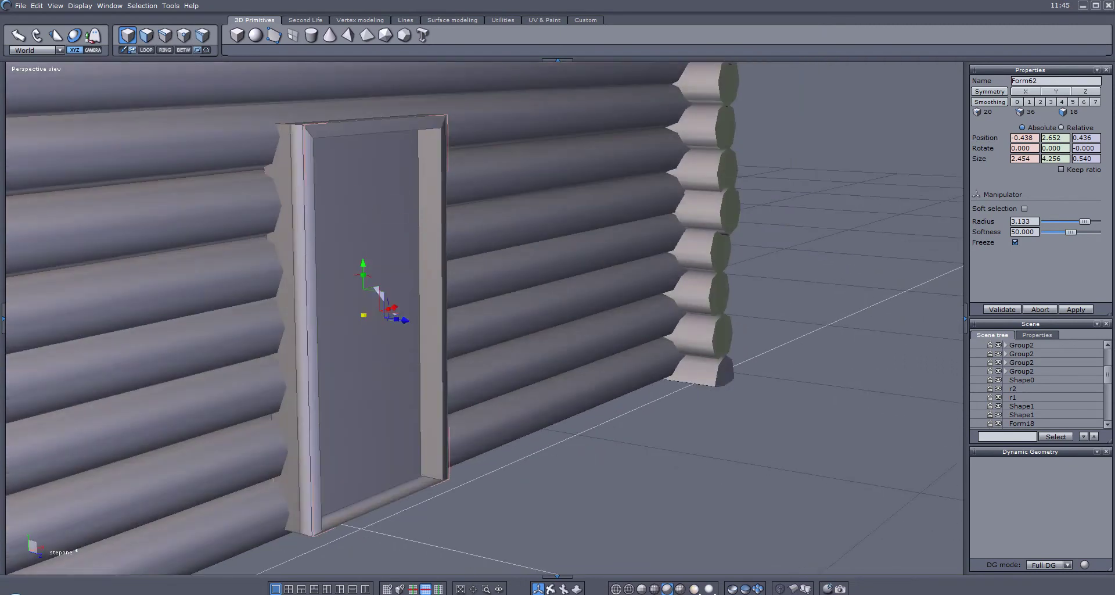
left_click(3, 319)
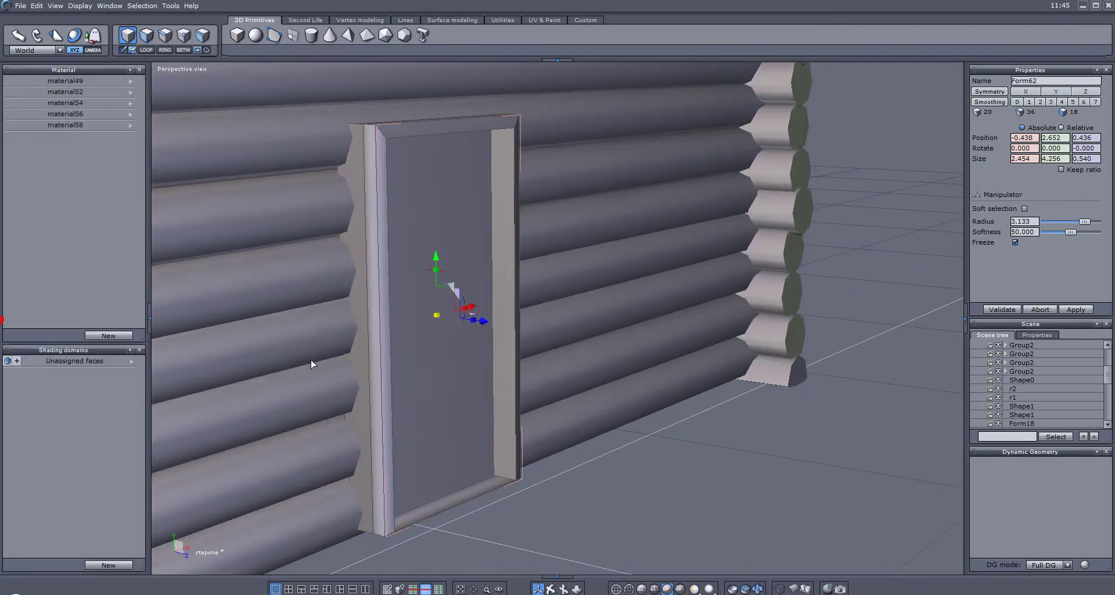
left_click(144, 35)
left_click(456, 197)
left_click(105, 563)
right_click_drag(306, 392, 540, 372)
key("Escape")
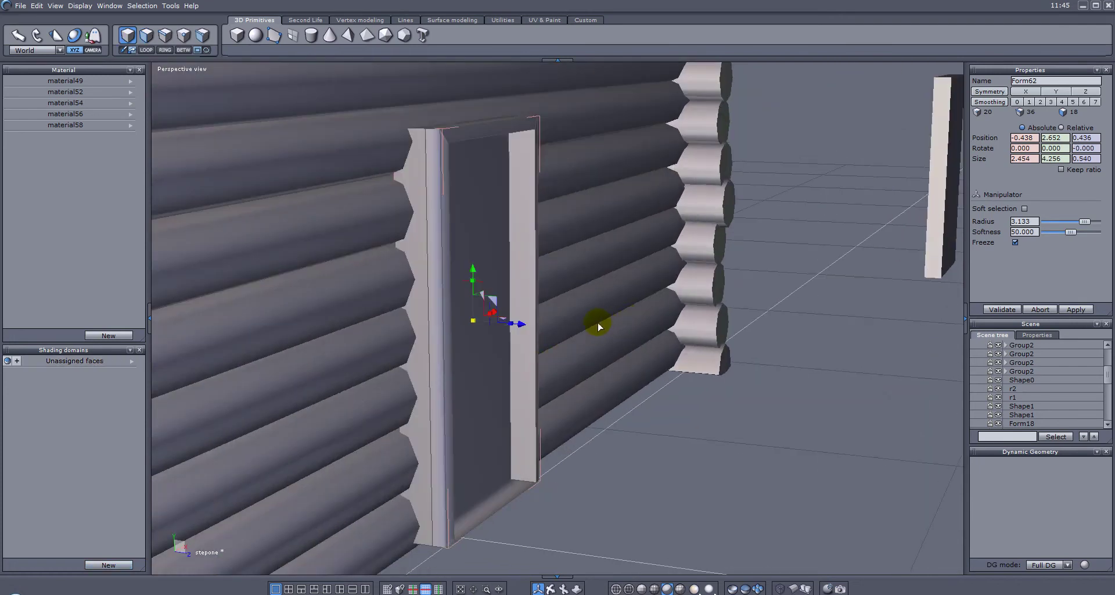
right_click_drag(590, 321, 480, 307)
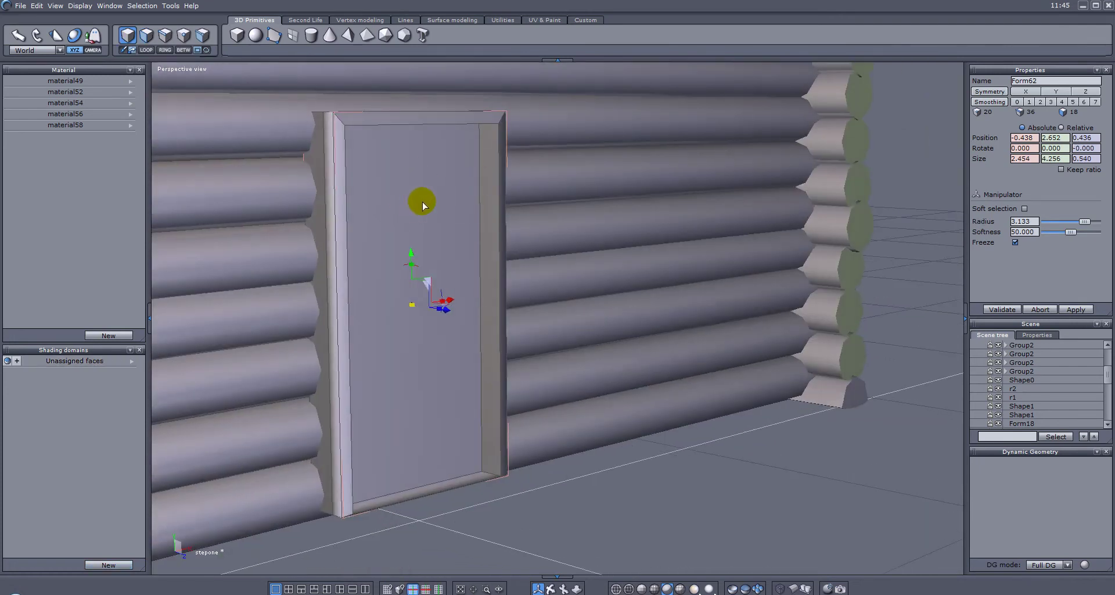
right_click_drag(276, 198, 410, 154)
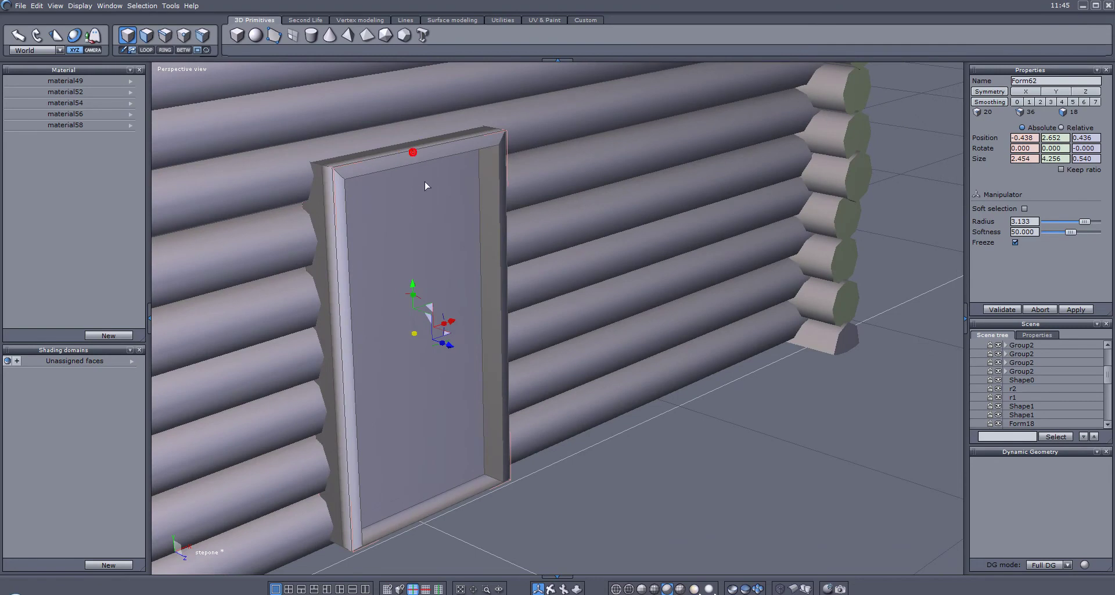
- Assign the outer side faces at the back of the door block to a new shading domain
left_click(145, 39)
left_click(353, 149)
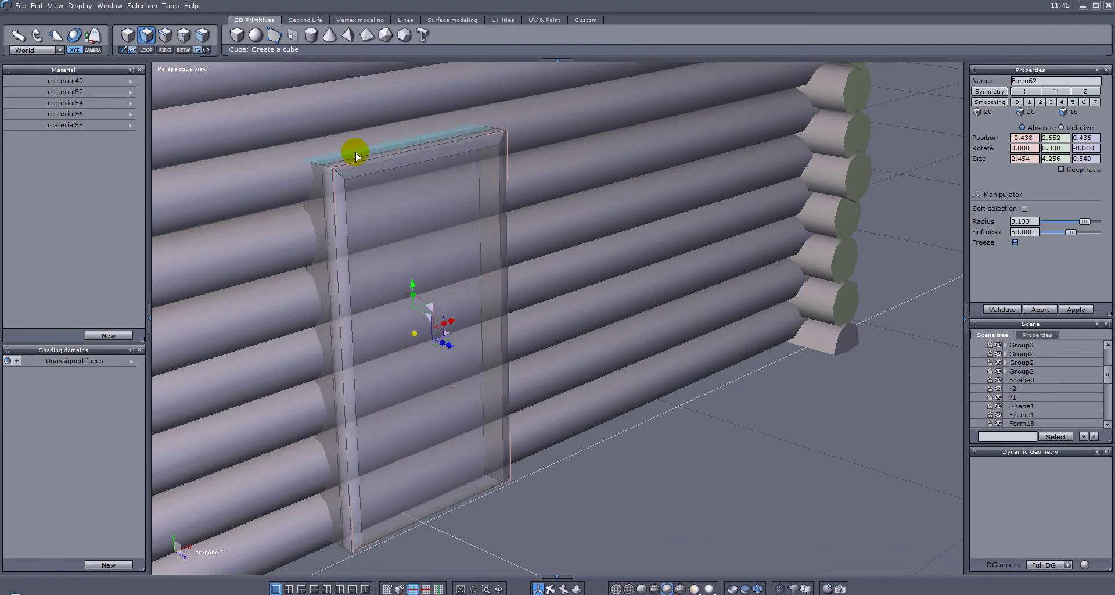
left_click(312, 208)
right_click(312, 208)
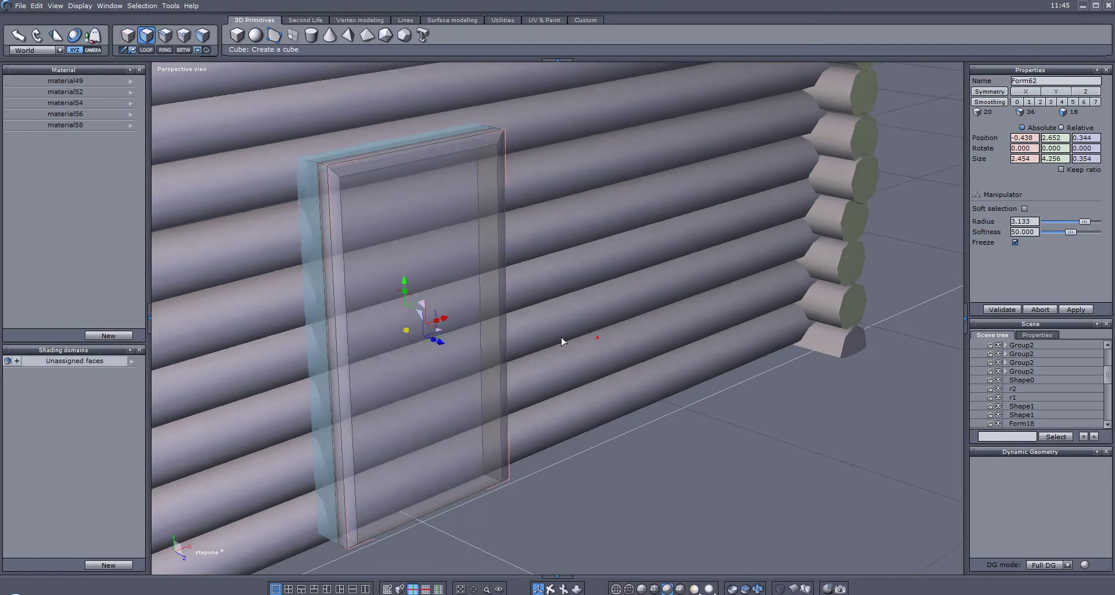
right_click_drag(597, 337, 115, 286)
left_click(505, 212, "shift")
right_click(511, 216)
right_click_drag(308, 230, 288, 507)
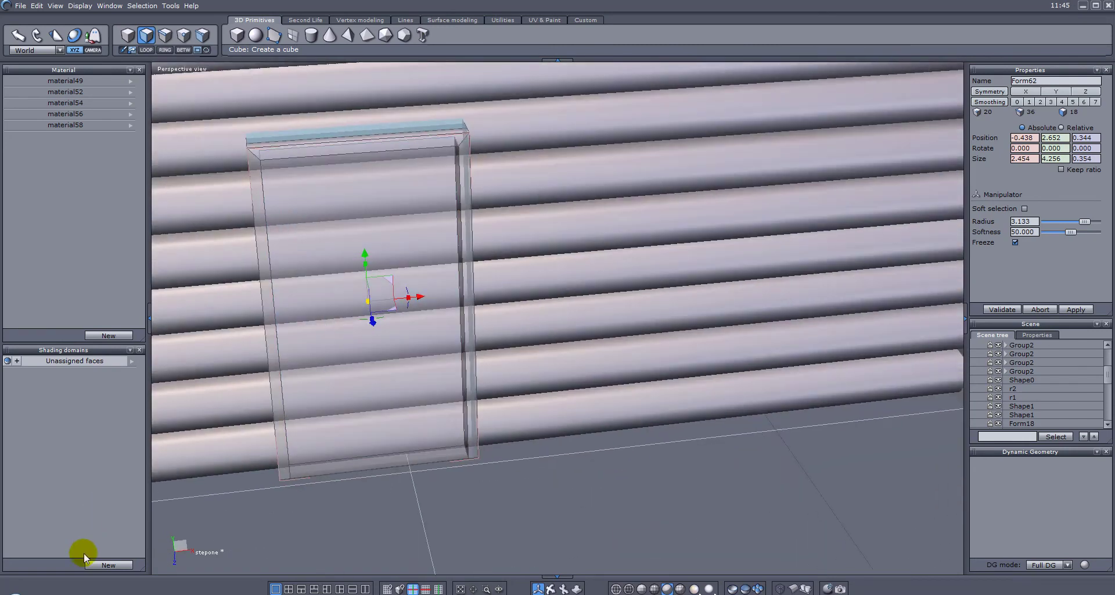
left_click(108, 564)
- Assign the recessed door panel face to its own new shading domain
mouse_move(245, 344)
right_mouse_down()
mouse_move(334, 331)
mouse_move(468, 281)
right_mouse_up()
left_click(442, 241)
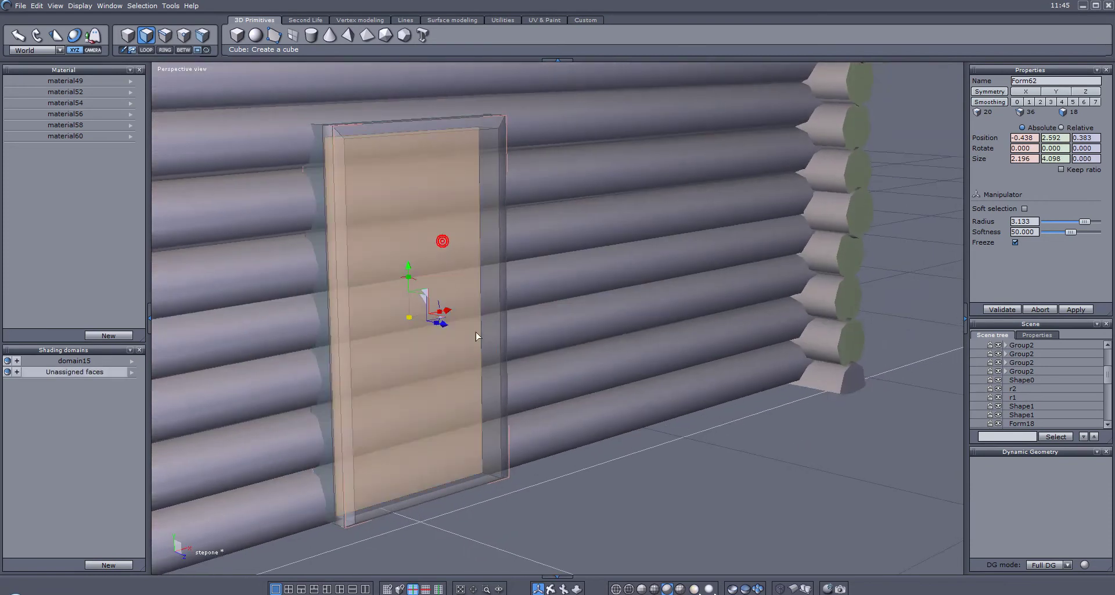
mouse_move(226, 375)
right_mouse_down()
mouse_move(368, 378)
mouse_move(385, 393)
mouse_move(369, 353)
mouse_move(384, 348)
right_mouse_up()
left_click(132, 564)
mouse_move(670, 336)
right_mouse_down()
mouse_move(570, 373)
mouse_move(551, 340)
right_mouse_up()
key("Escape")
- Rename the framed door object as door
right_click_drag(567, 266, 614, 227)
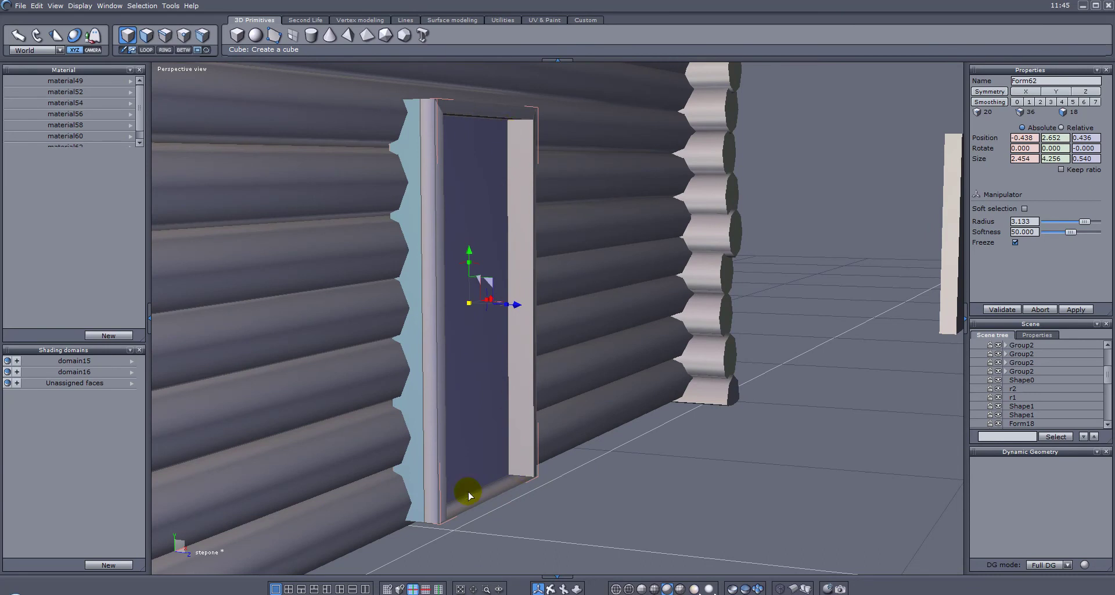
right_click_drag(630, 200, 586, 314)
right_click_drag(472, 250, 324, 214)
right_click_drag(497, 193, 697, 244)
left_click_drag(457, 291, 734, 271, "alt")
right_click_drag(766, 324, 744, 276, "alt")
left_click_drag(740, 278, 734, 316, "alt")
right_click_drag(734, 315, 670, 307)
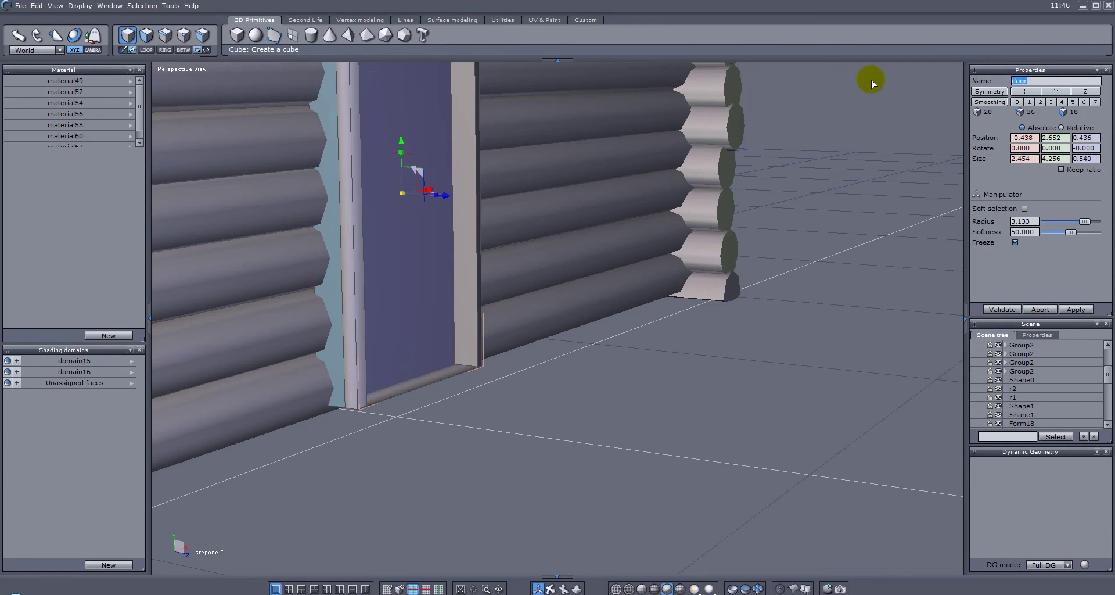
- Bring the spare plain door block over from beside the cabin to just in front of the door, at Z about 1.35
right_click_drag(777, 196, 399, 197)
left_click(930, 183)
right_click_drag(922, 223, 830, 221)
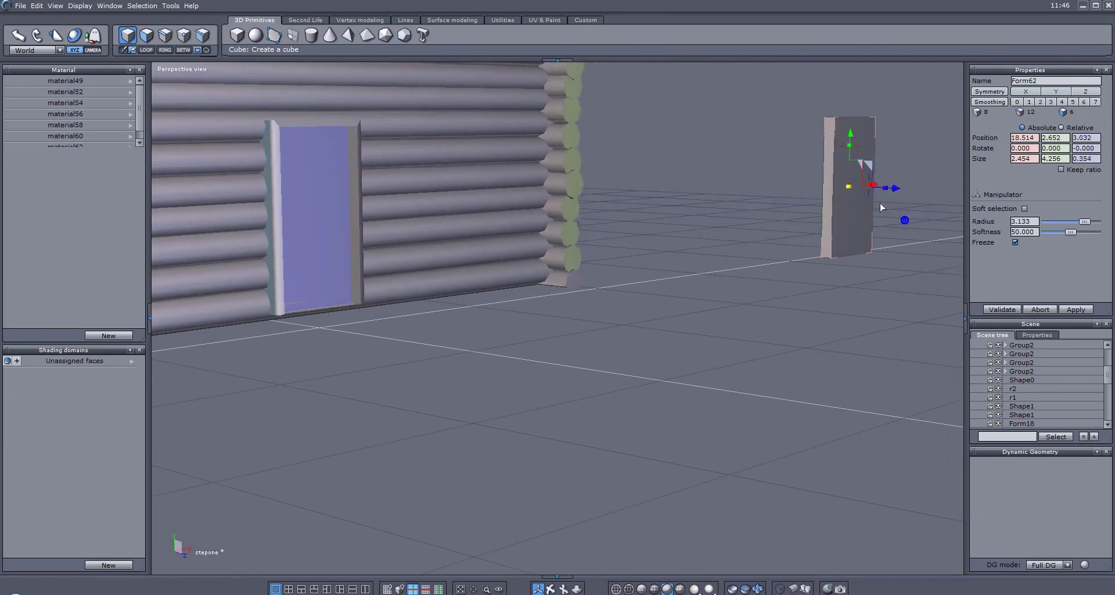
left_click_drag(906, 187, 712, 219)
key("ctrl+z")
right_click_drag(902, 224, 800, 210)
left_click_drag(923, 217, 304, 299)
right_click_drag(303, 299, 365, 270)
left_click_drag(329, 287, 220, 288)
- Slide the spare block along the long wall until it covers the door, at X about -0.36
right_click_drag(279, 288, 23, 255)
middle_click_drag(349, 199, 792, 224)
scroll(719, 246, "down", 5)
scroll(719, 250, "down", 3)
right_click_drag(719, 249, 722, 269)
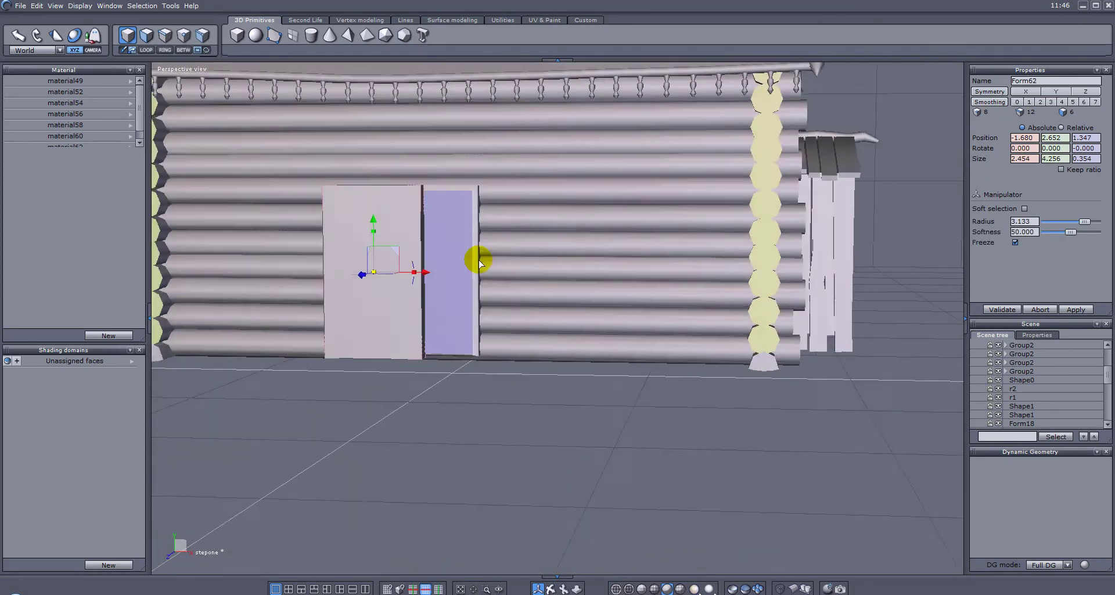
left_click_drag(451, 274, 499, 271)
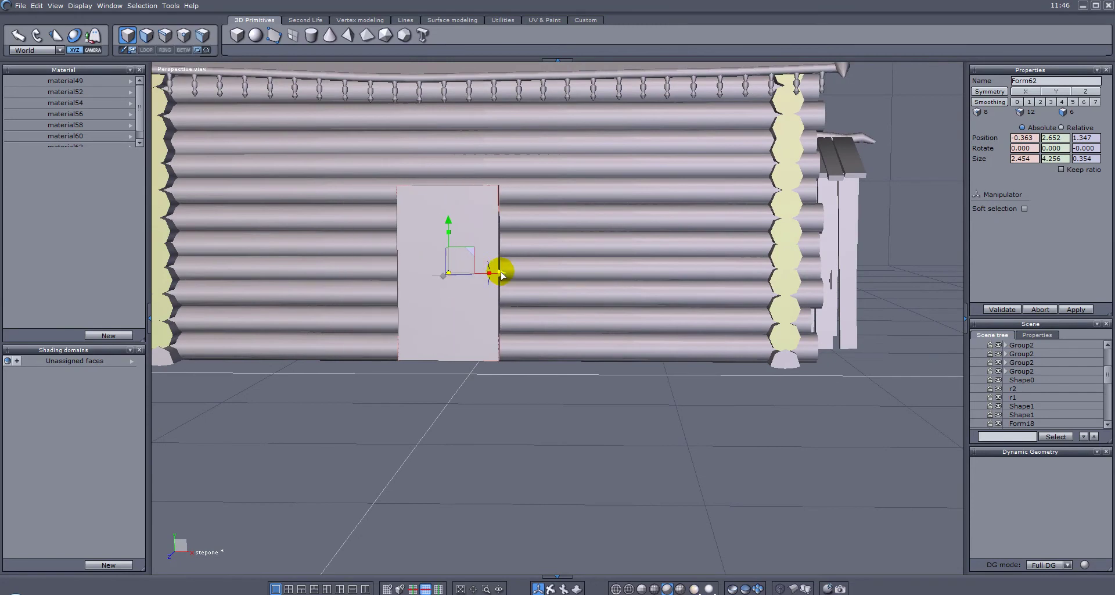
- Flatten the block to a height of about 0.36 and lower it to the foot of the door, at Y about 0.58
left_click_drag(450, 232, 364, 270)
right_click_drag(365, 270, 386, 266)
middle_click_drag(772, 262, 668, 269)
scroll(667, 269, "up", 3)
left_click_drag(530, 189, 531, 366)
right_click_drag(530, 366, 517, 347)
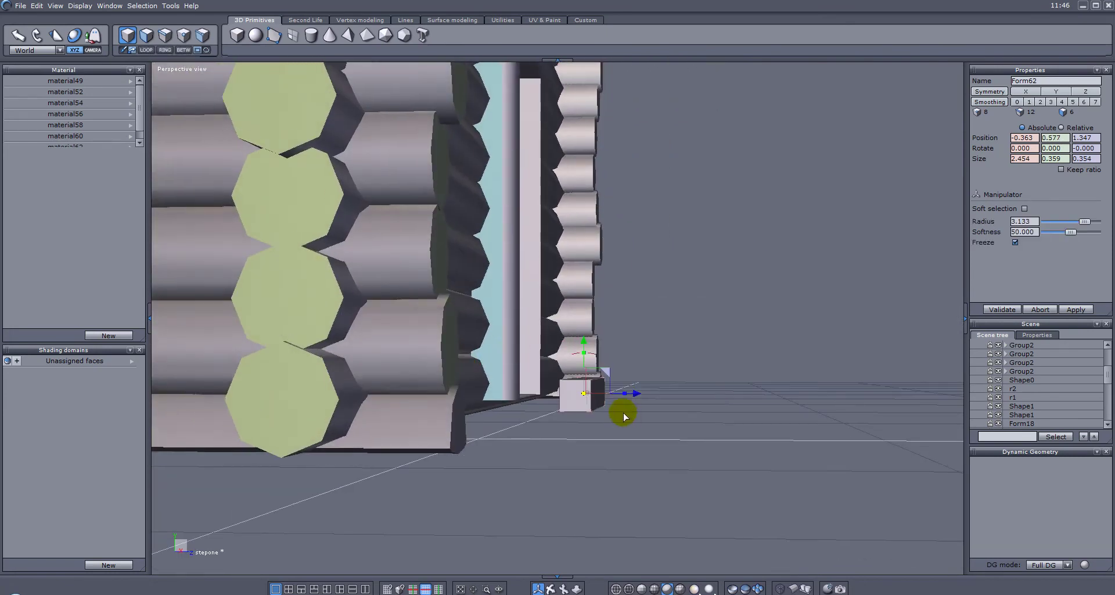
- Enlarge the block to about 3.29 wide and 1.32 deep, and set it under the door at X -0.43, Y 0.53, Z 0.69
left_click_drag(631, 393, 318, 383)
right_click_drag(354, 371, 507, 362, "alt")
mouse_move(573, 362)
left_mouse_down()
mouse_move(553, 356)
mouse_move(564, 360)
left_mouse_up()
right_click_drag(563, 360, 860, 329)
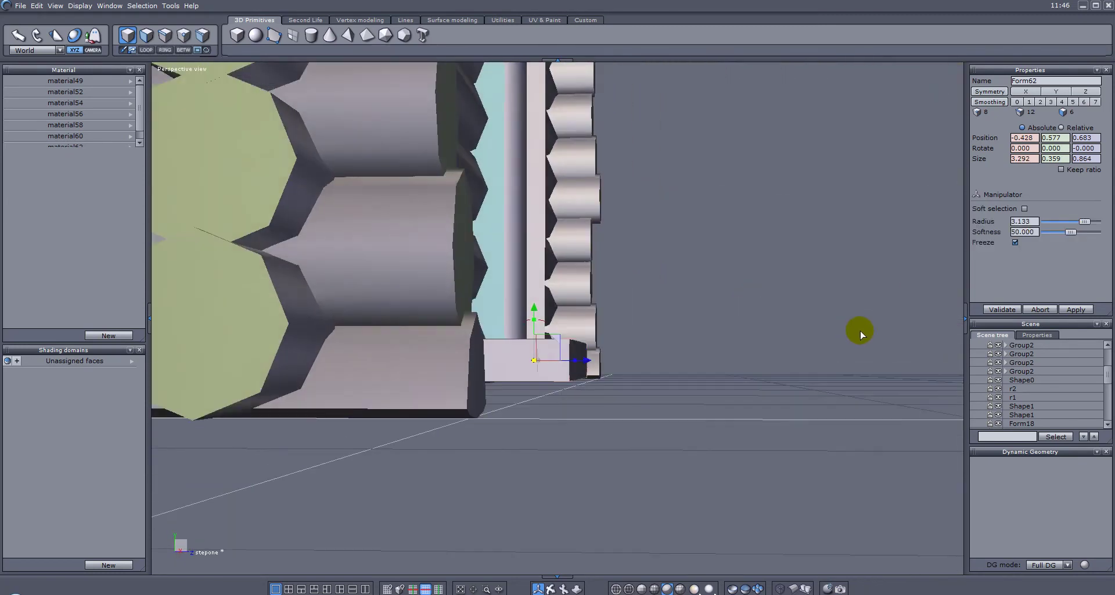
right_click_drag(647, 324, 644, 319)
left_click_drag(528, 309, 599, 371)
right_click_drag(599, 371, 456, 364)
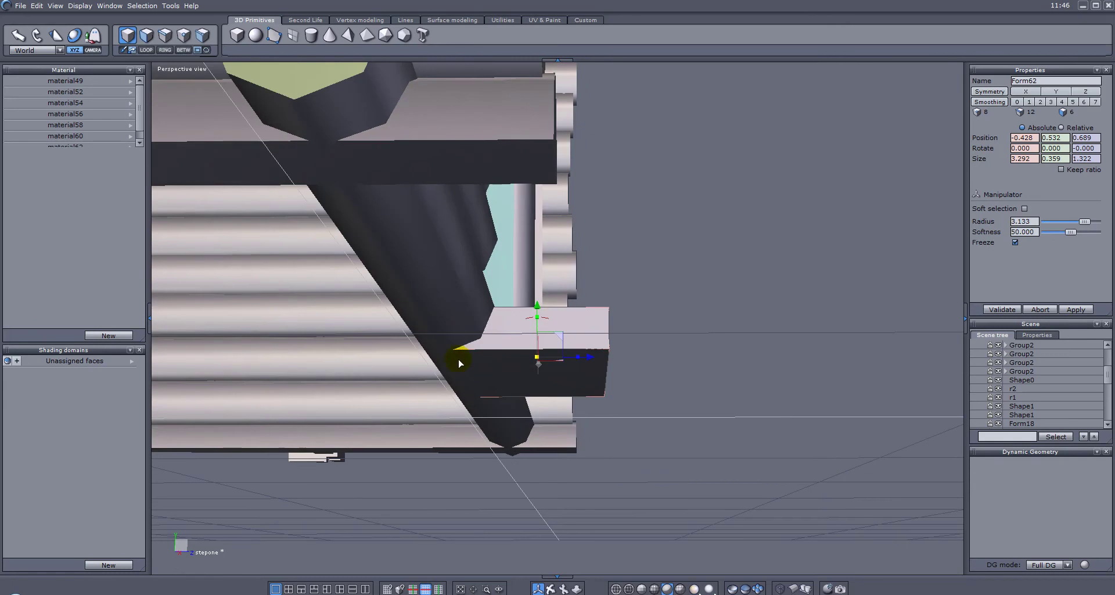
right_click_drag(616, 331, 334, 400)
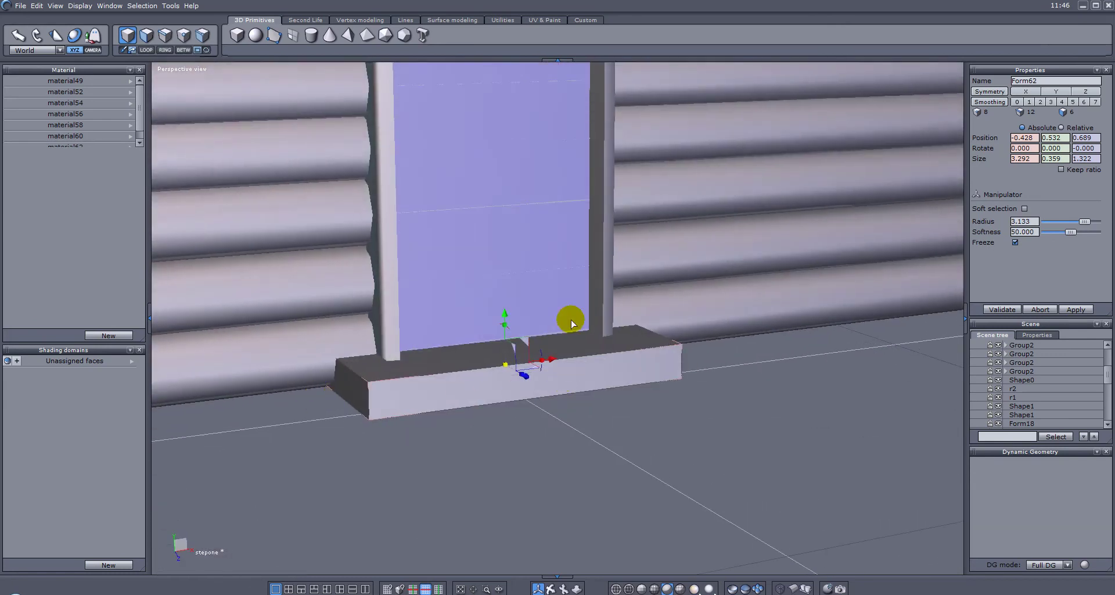
- Lower the doorstep's top face below the door frame so the slab is about 0.18 thick
left_click(154, 37)
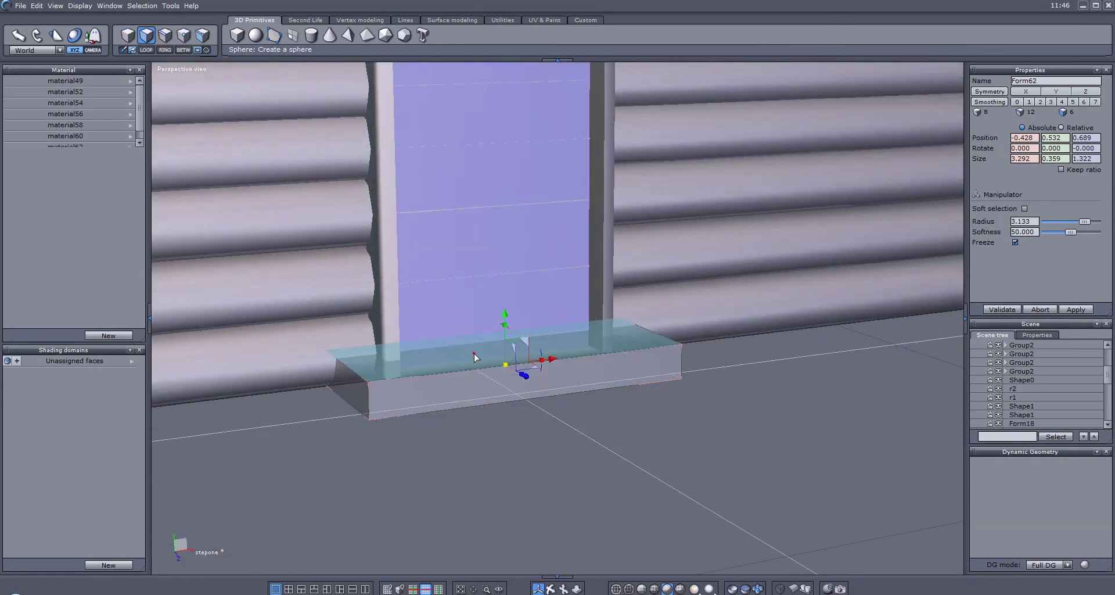
left_click_drag(475, 356, 526, 311)
left_click(501, 289)
left_click(482, 327)
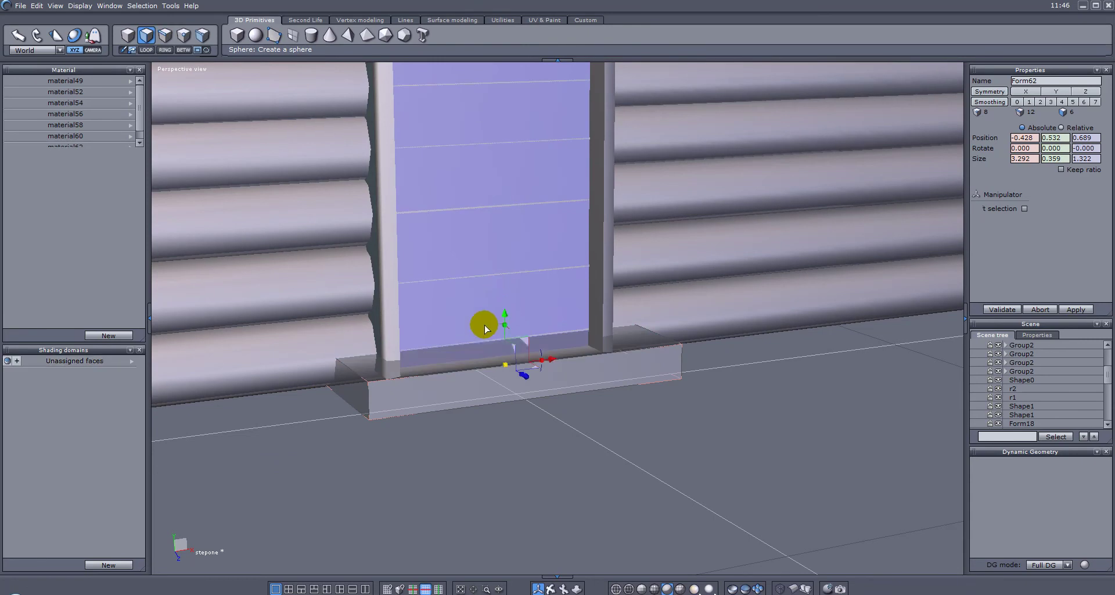
left_click(467, 358)
left_click_drag(503, 296, 509, 325)
right_click_drag(458, 317, 614, 302)
left_click_drag(529, 338, 533, 328)
right_click_drag(537, 319, 626, 318)
left_click_drag(537, 316, 539, 320)
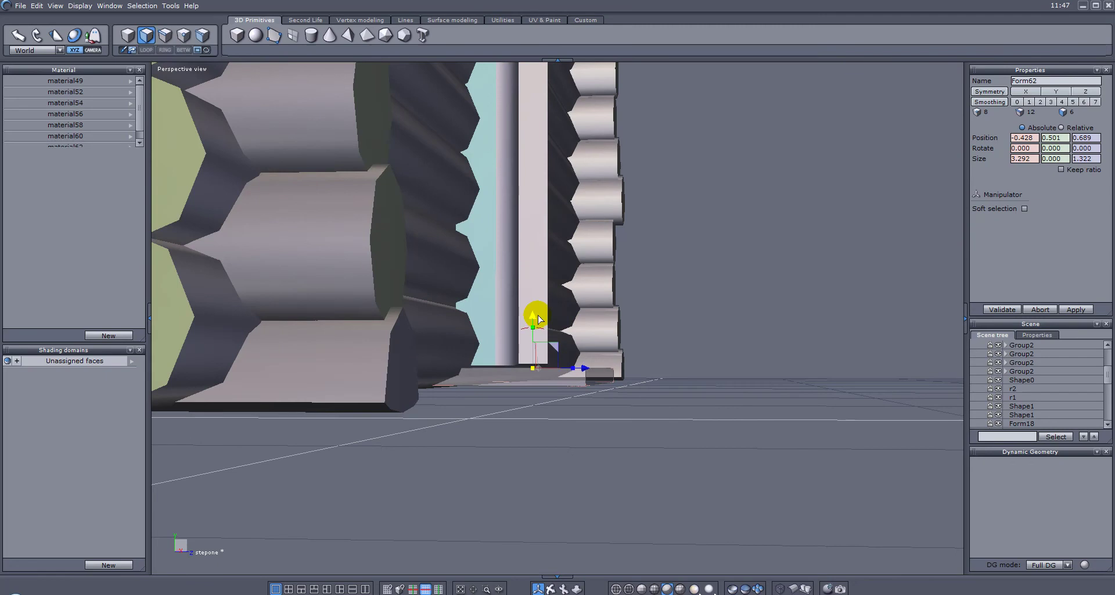
right_click_drag(544, 317, 719, 318)
right_click_drag(701, 362, 651, 372)
left_click(651, 373)
right_click_drag(497, 275, 521, 256)
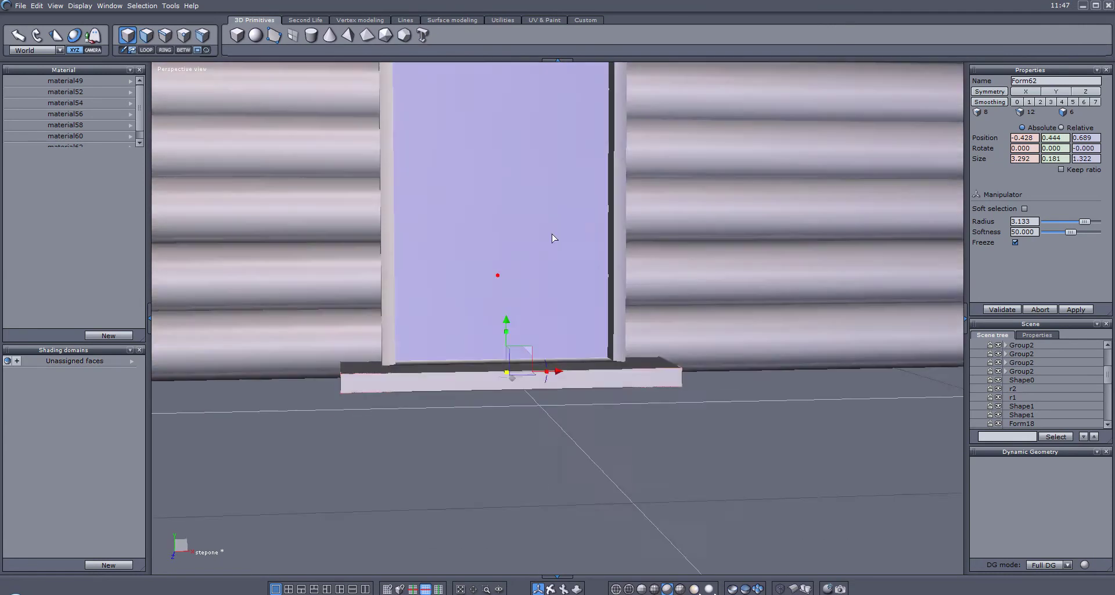
- Pull the doorstep's front face outward so the slab is about 2.26 deep
right_click_drag(530, 169, 726, 251)
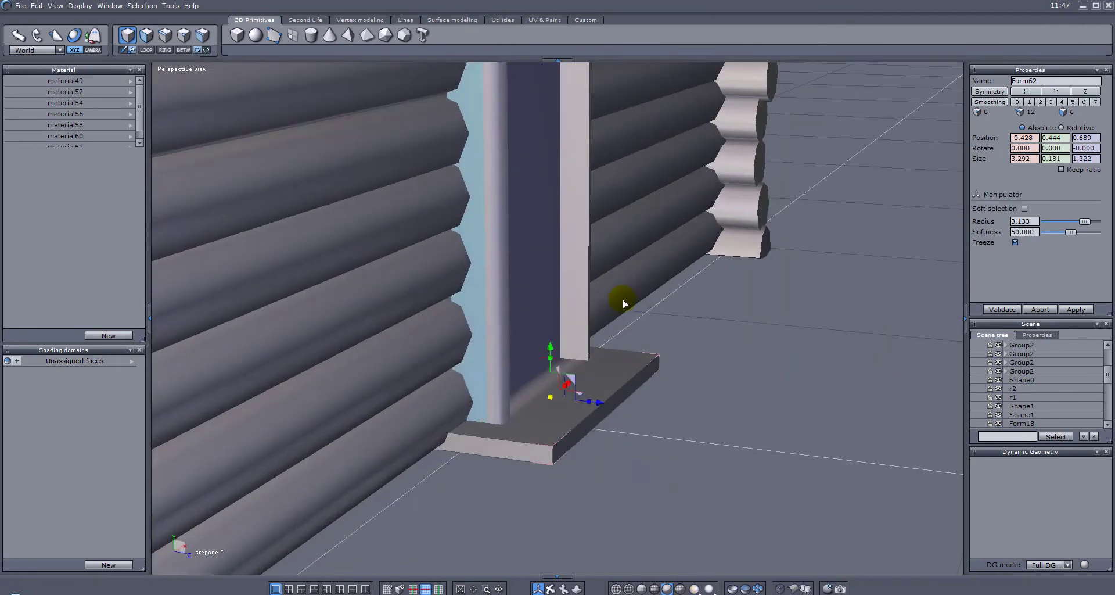
right_click_drag(588, 285, 717, 236)
right_click_drag(440, 278, 594, 322)
scroll(666, 240, "down", 4)
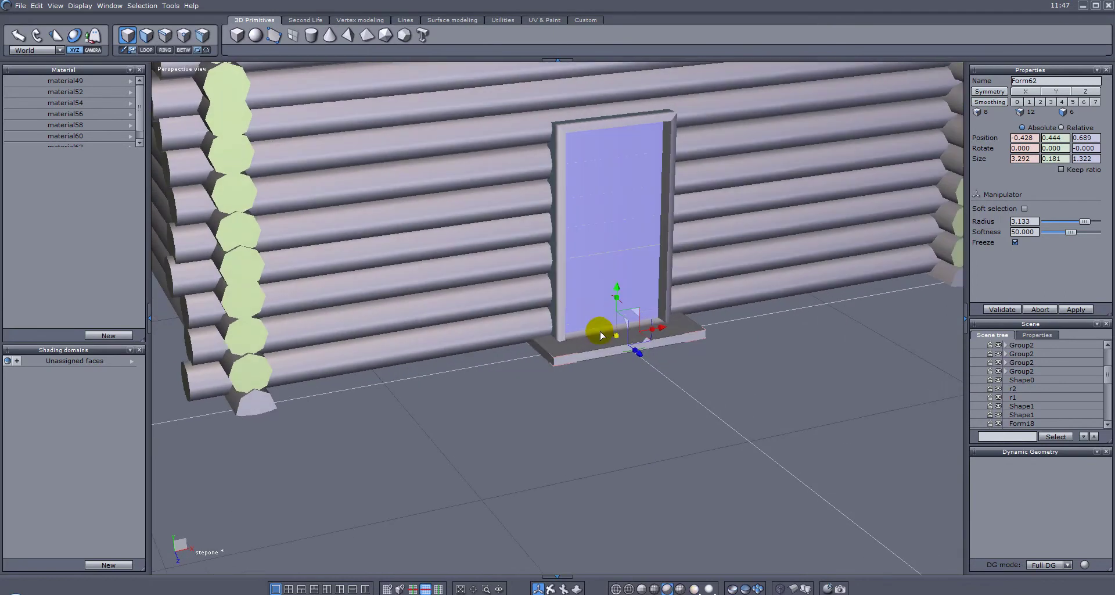
scroll(626, 358, "up", 2)
right_click_drag(627, 356, 765, 357)
left_click(148, 35)
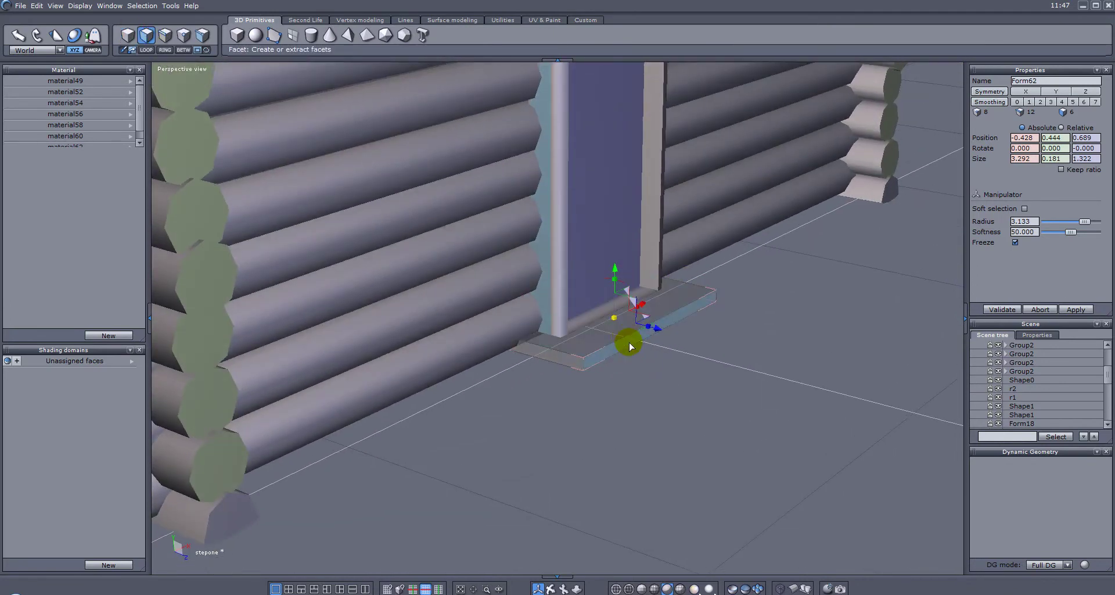
left_click(661, 344)
left_click_drag(697, 342, 760, 370)
right_click_drag(821, 252, 694, 251)
key("Escape")
right_click_drag(568, 330, 667, 330)
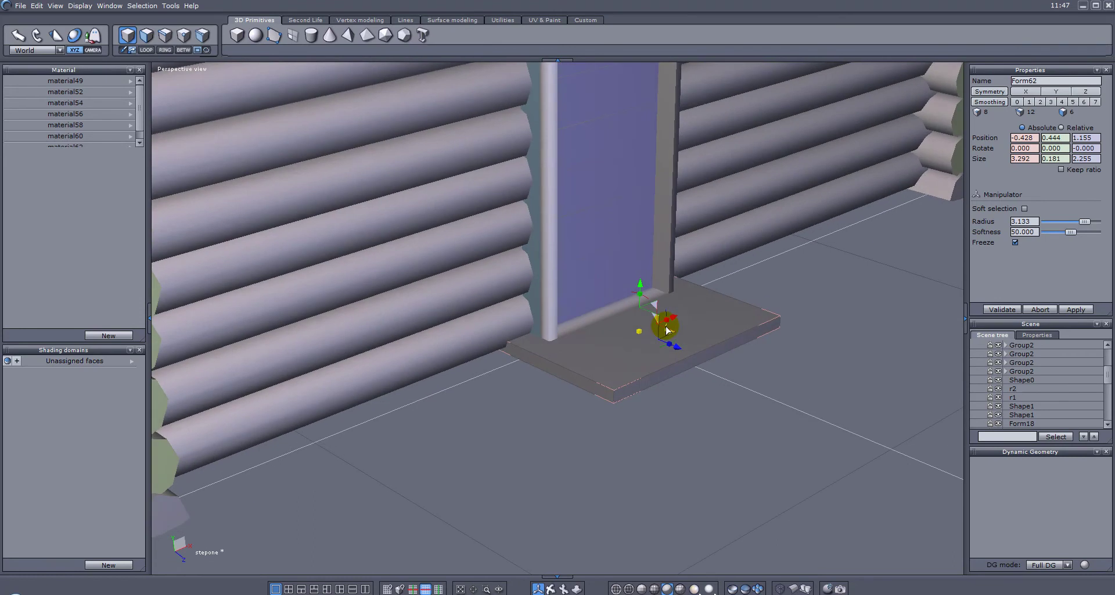
- Extract the doorstep's three outer top edges slightly inward to add an inset edge line on its top face
left_click(164, 35)
left_click(580, 375)
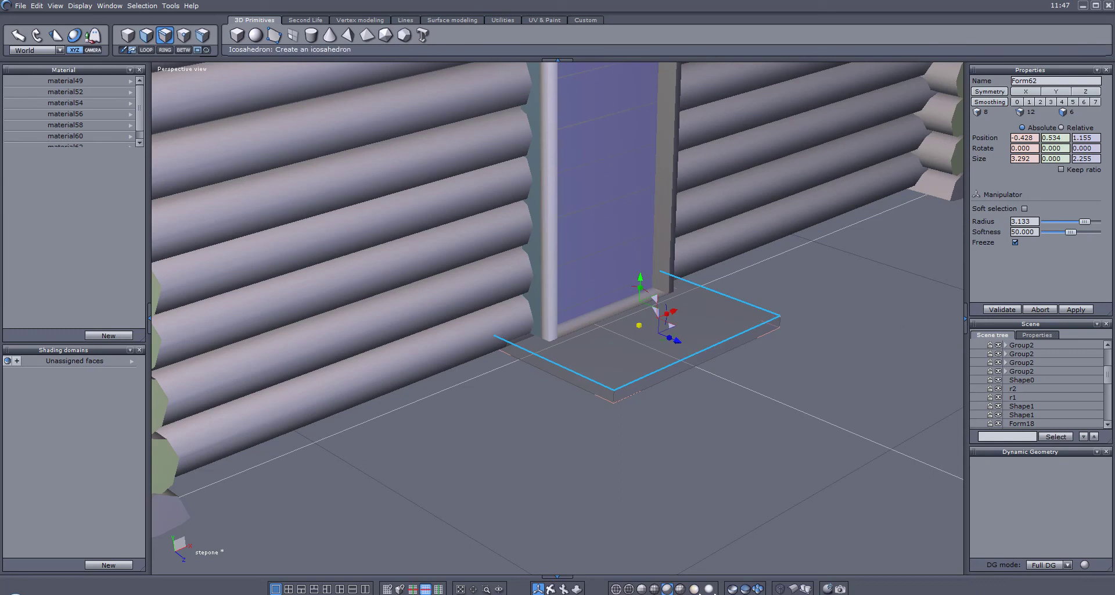
left_click(360, 20)
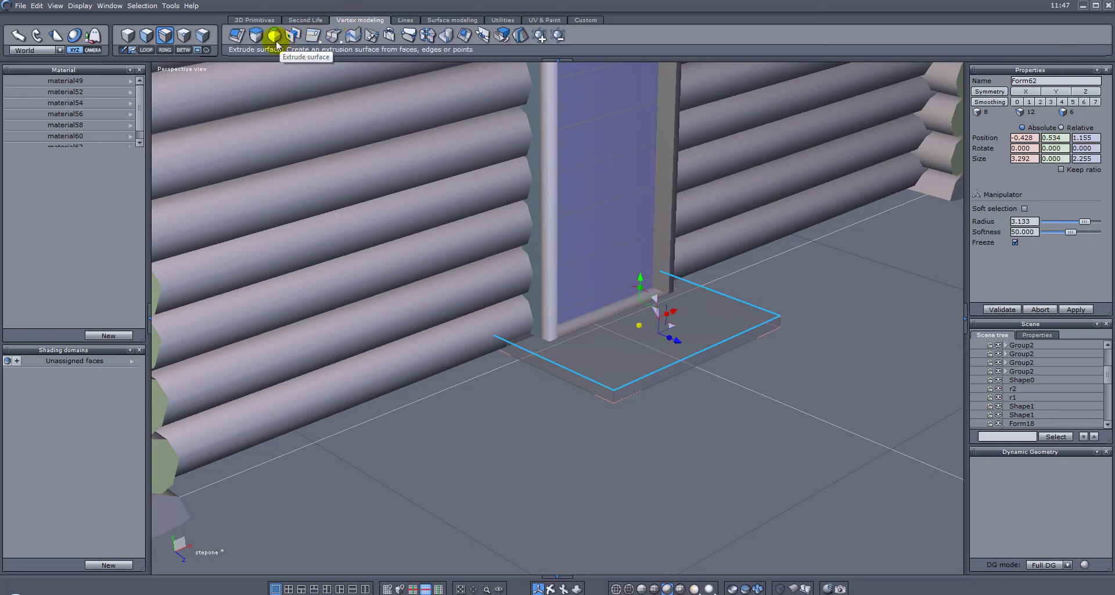
left_click(313, 36)
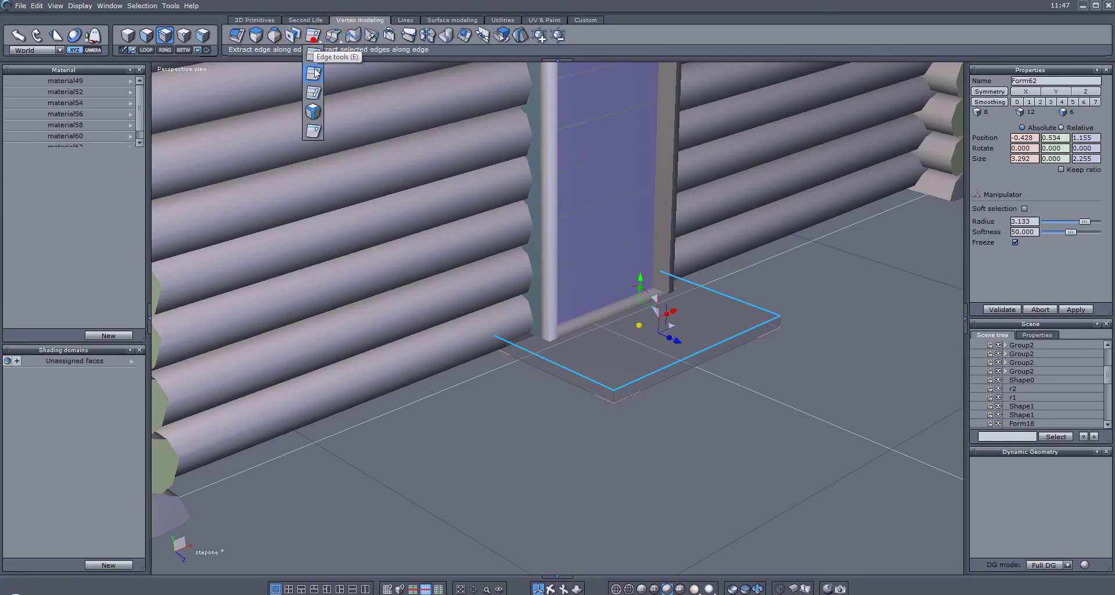
left_click(313, 111)
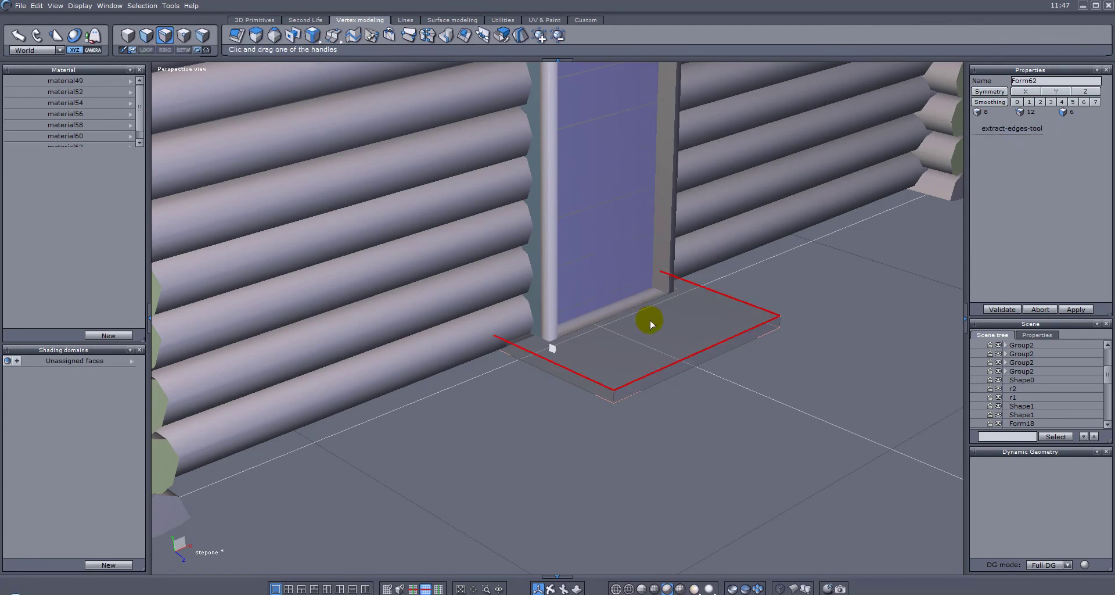
left_click(673, 364)
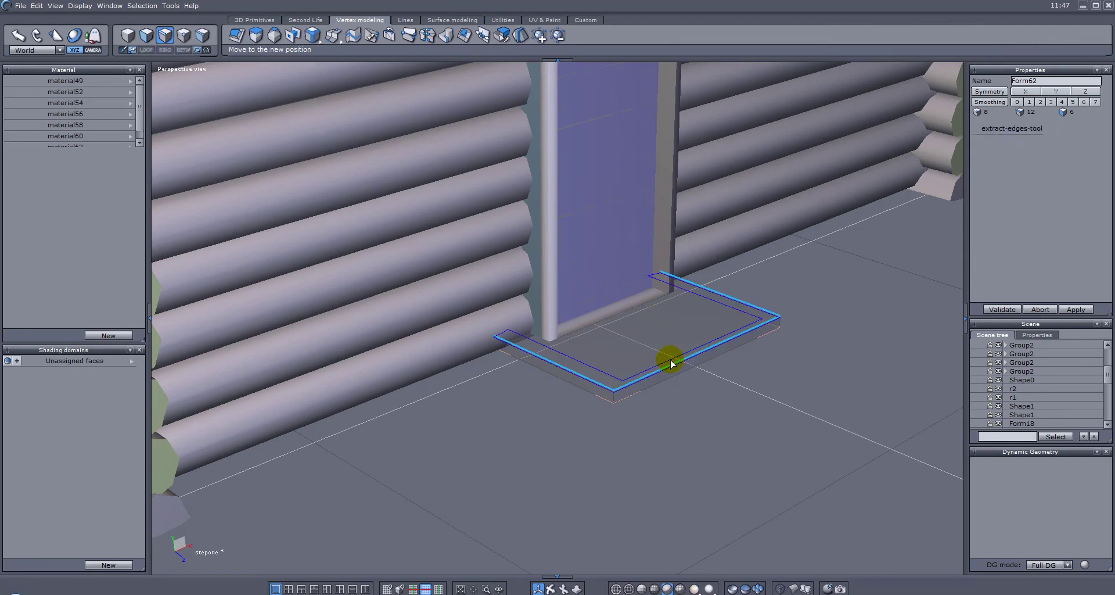
left_click(671, 364)
key("Escape")
- Select the door together with the doorstep and slide both along the long wall toward the nearer corner
mouse_move(519, 381)
middle_mouse_down()
mouse_move(647, 384)
mouse_move(590, 422)
mouse_move(540, 381)
middle_mouse_up()
right_click_drag(608, 411, 711, 331)
scroll(708, 331, "down", 3)
right_click_drag(719, 185, 664, 397)
left_click(611, 370, "shift")
left_click_drag(713, 327, 852, 313)
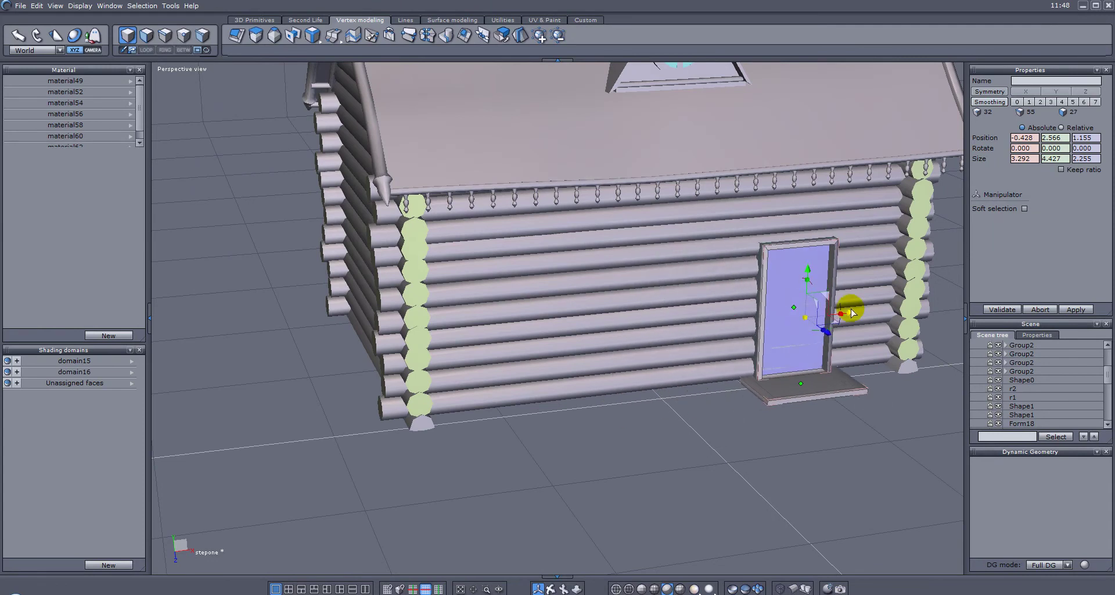
right_click_drag(846, 315, 852, 349)
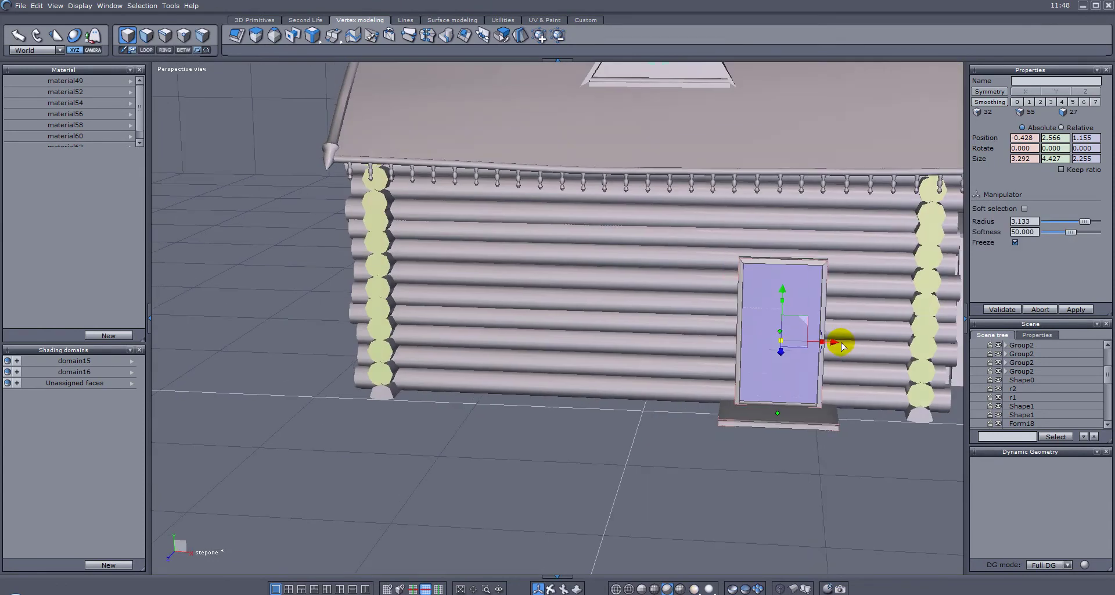
left_click_drag(839, 342, 854, 341)
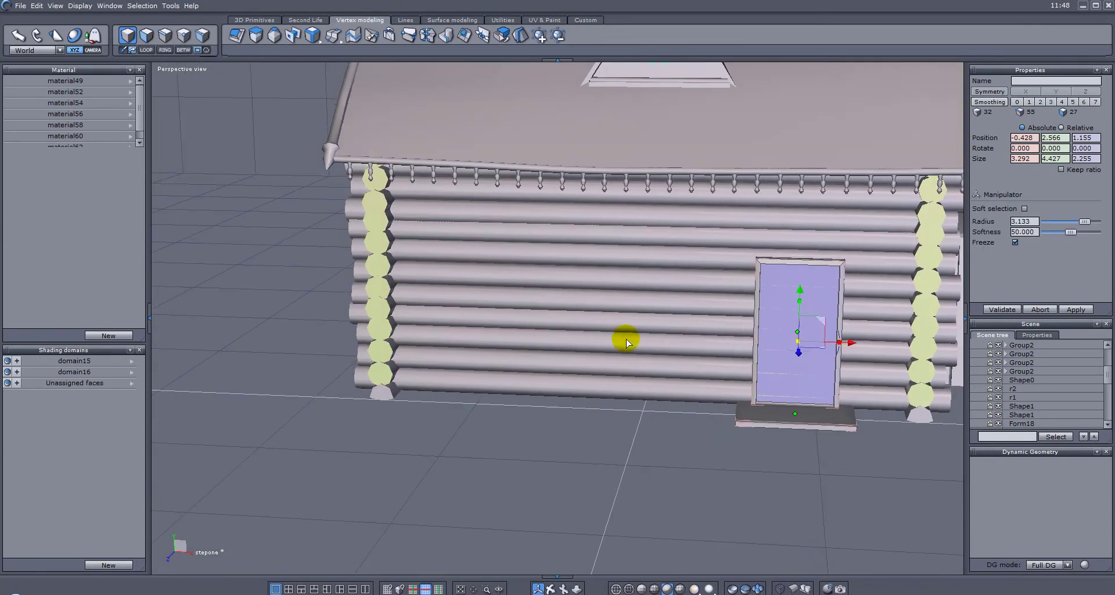
key("Escape")
- Examine the placement of the door and doorstep in the long wall from the end and the front
right_click_drag(431, 315, 912, 314)
scroll(685, 334, "down", 5)
scroll(728, 319, "up", 5)
scroll(747, 315, "up", 3)
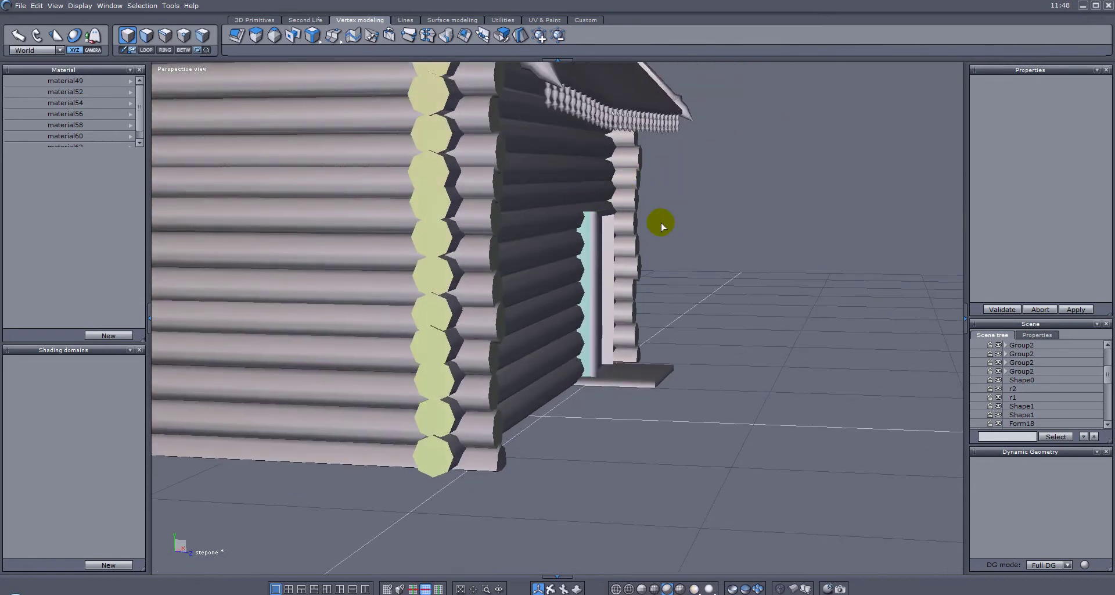
right_click_drag(759, 235, 744, 399)
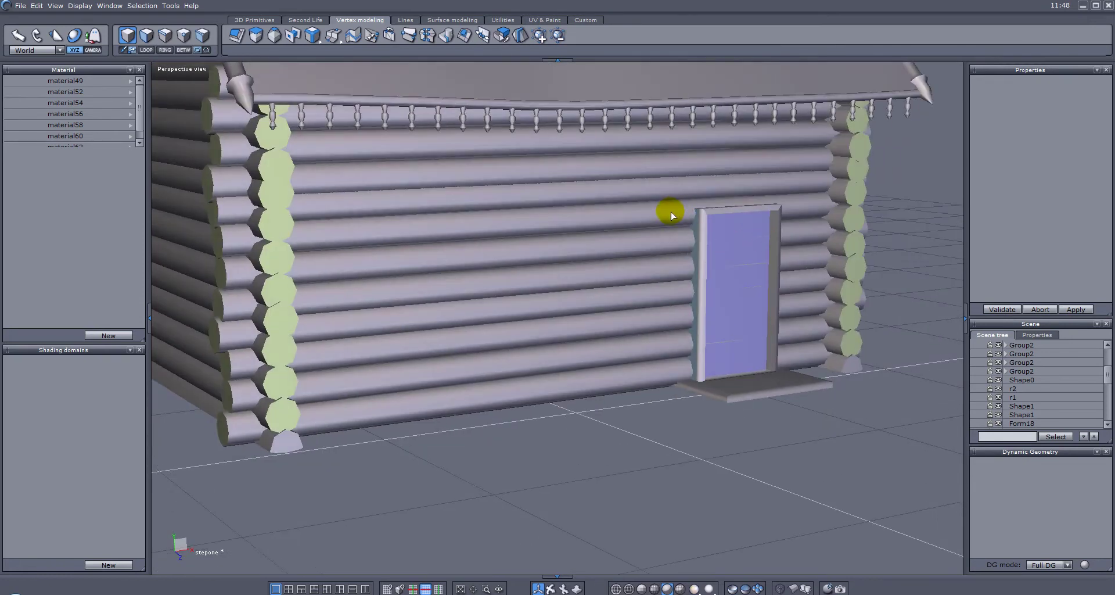
right_click_drag(757, 222, 765, 180)
right_click_drag(842, 181, 702, 169)
- Create a vertical cylinder about 0.45 in diameter and 3.74 high by the door, with 8 points per section and 8 sections
left_click(270, 19)
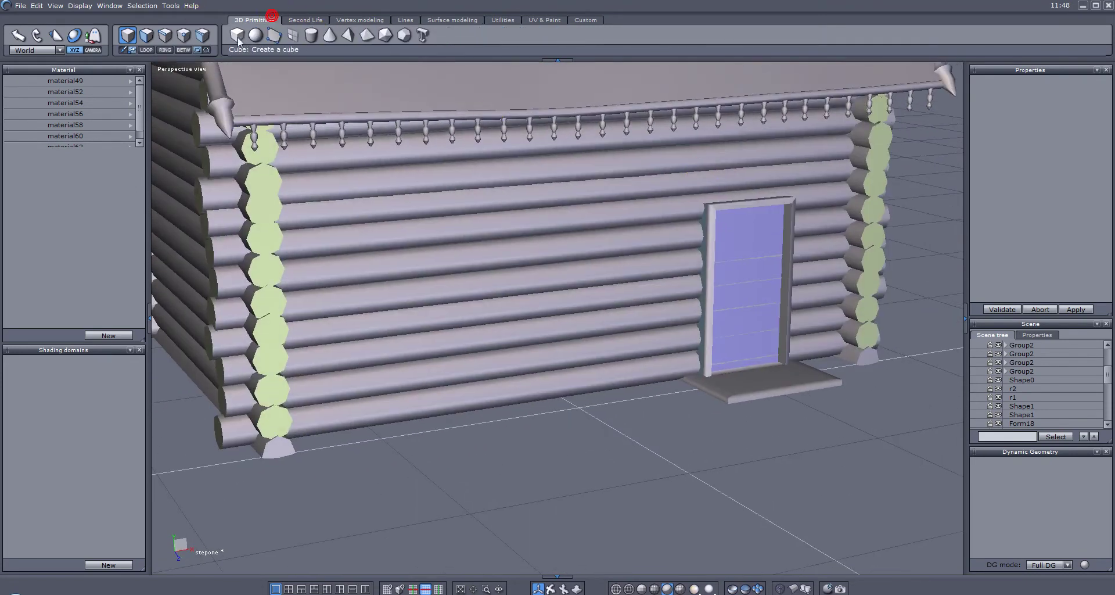
left_click(311, 39)
left_click(789, 319)
left_click(800, 320)
left_click(787, 169)
right_click_drag(787, 169, 820, 202)
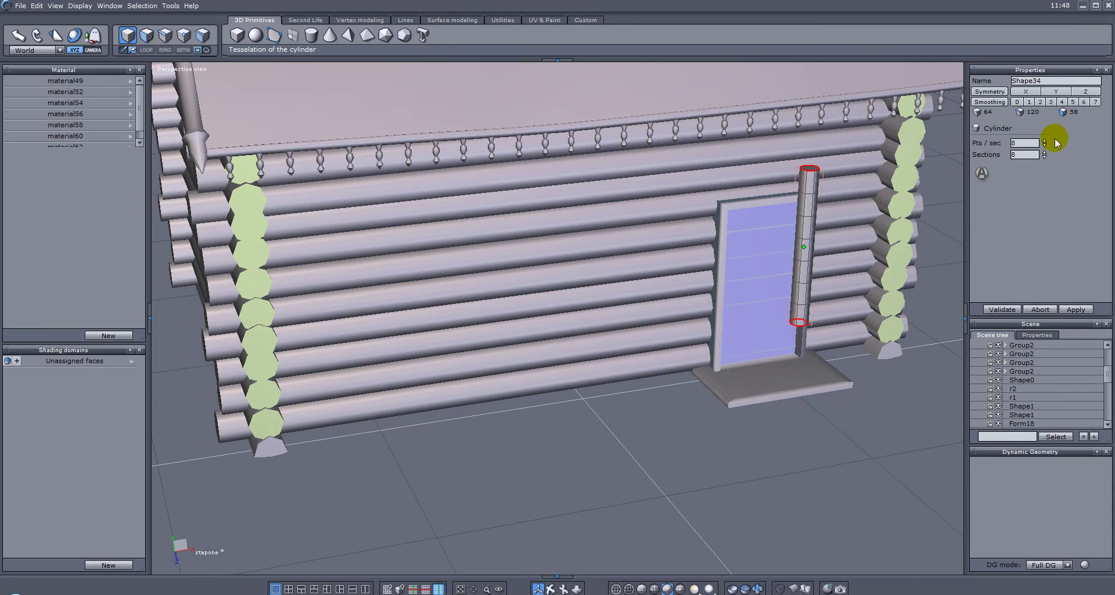
key("Return")
- Move the cylinder to Y about 2.21 and Z about 1.10, and resize it to about 0.36 in diameter and 4.54 high
right_click_drag(786, 273, 935, 213)
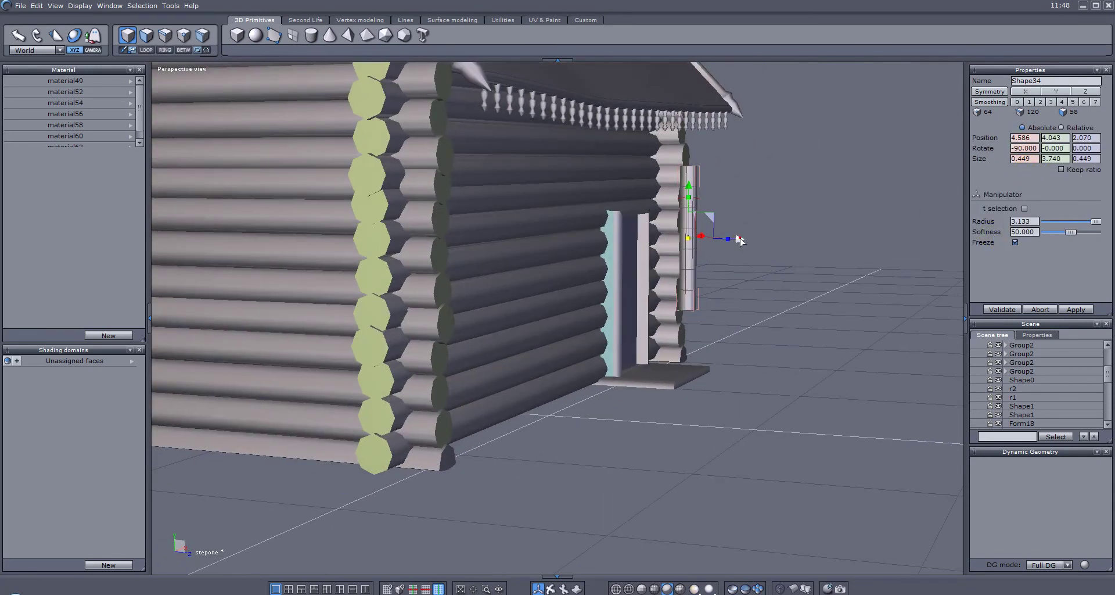
left_click_drag(746, 242, 709, 240)
left_click_drag(658, 186, 659, 254)
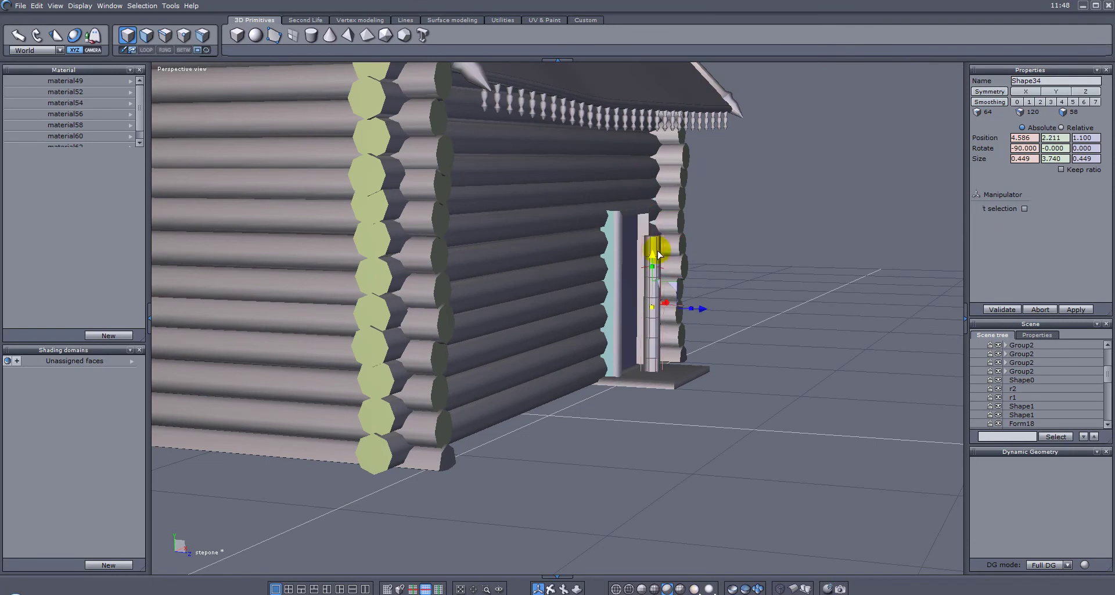
left_click_drag(651, 309, 656, 243)
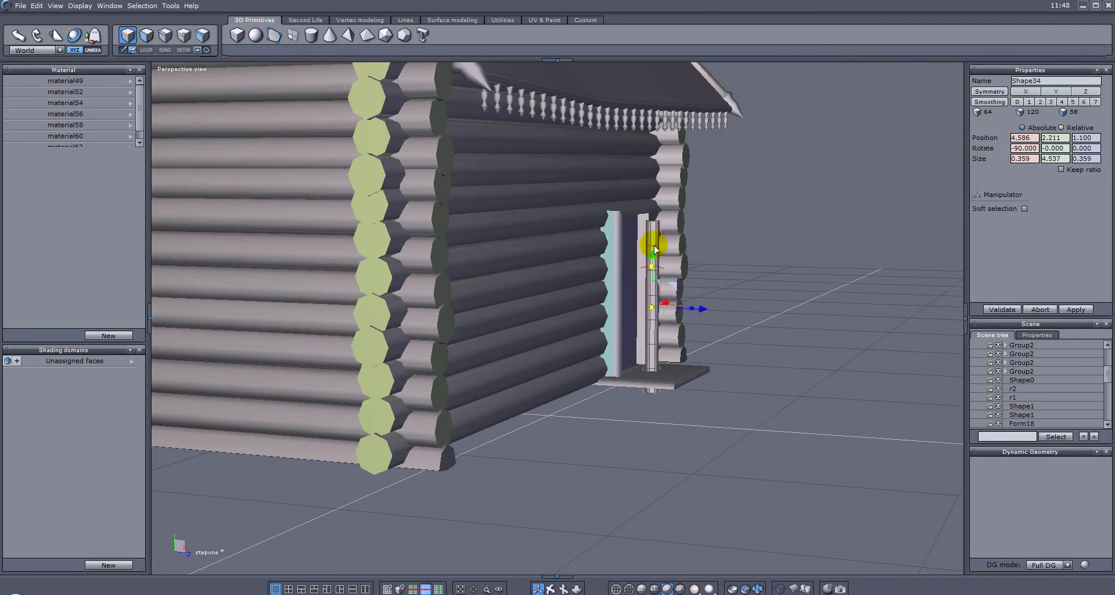
- Stand the cylinder on the doorstep's outer corner as a porch post, at X about 5.80, Y 2.59, Z 1.94
middle_click_drag(689, 268, 432, 282)
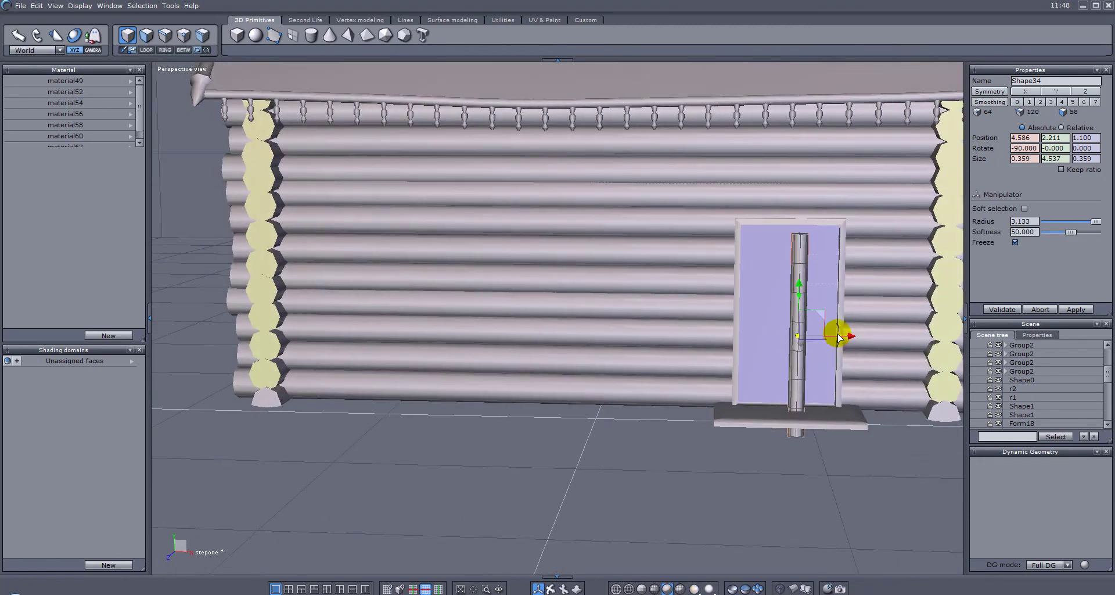
left_click_drag(854, 334, 908, 331)
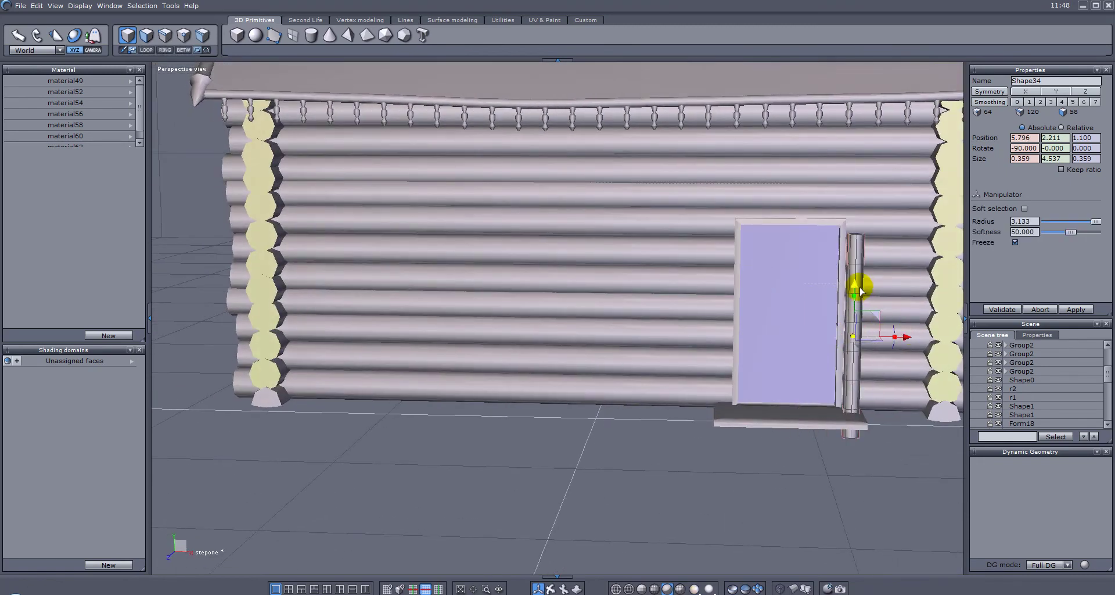
left_click(855, 266)
right_click_drag(856, 270, 724, 291)
left_click_drag(632, 258, 685, 259)
right_click_drag(809, 266, 521, 270)
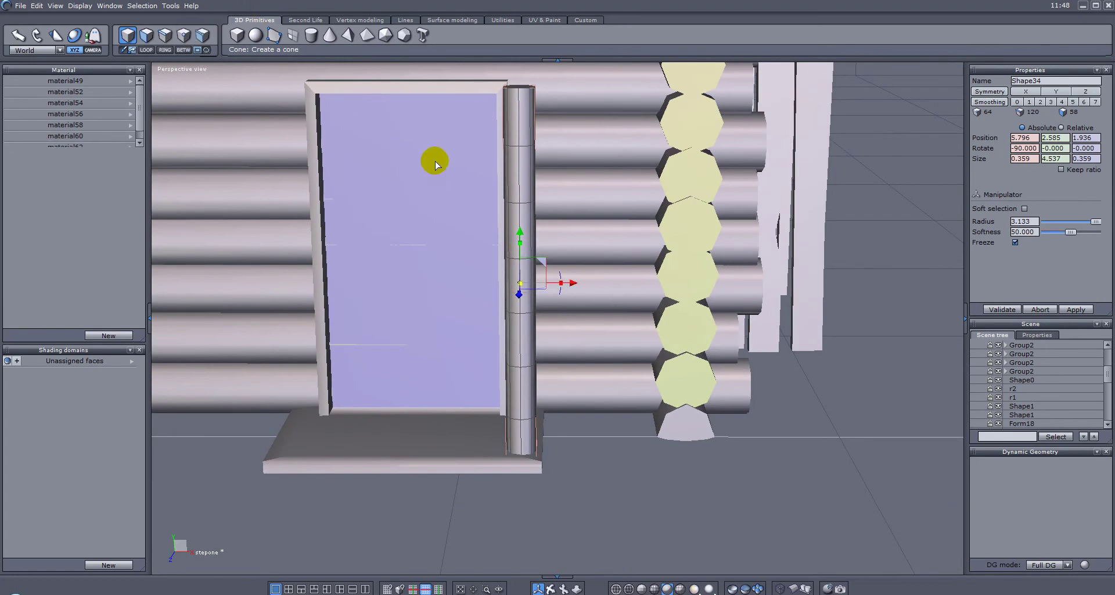
- Resize several edge rings of the porch post to give it a turned profile of alternating bulges and narrow necks
left_click(168, 41)
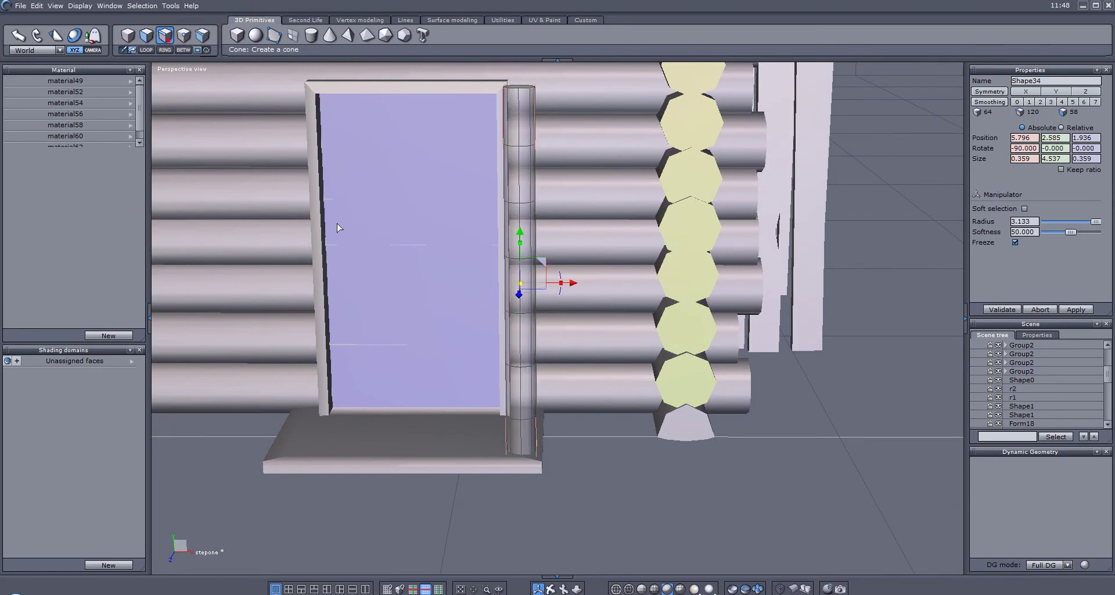
double_click(530, 369)
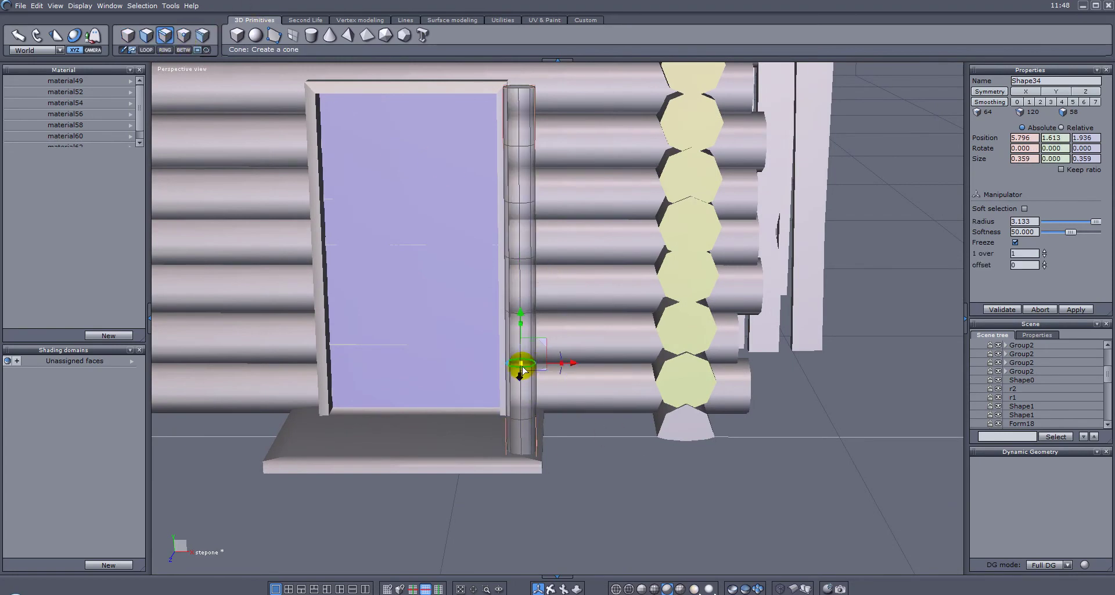
left_click_drag(517, 365, 468, 251)
double_click(535, 265)
left_click_drag(526, 205, 523, 242)
double_click(522, 144)
mouse_move(520, 143)
left_mouse_down()
mouse_move(443, 140)
mouse_move(533, 84)
mouse_move(516, 102)
mouse_move(518, 137)
left_mouse_up()
key("F1")
scroll(447, 267, "down", 3)
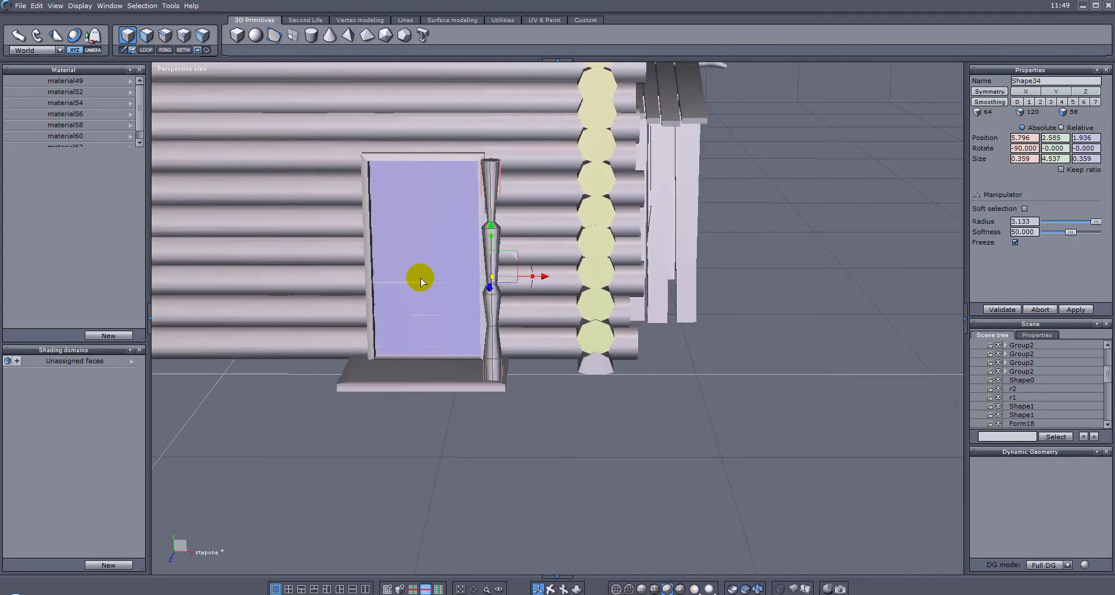
- Copy the turned post along X to about 3.19, onto the doorstep's other outer corner
middle_click_drag(380, 281, 334, 324)
left_click_drag(555, 270, 431, 273, "ctrl")
middle_click_drag(351, 337, 401, 327)
mouse_move(402, 332)
right_mouse_down()
mouse_move(627, 264)
mouse_move(652, 294)
mouse_move(299, 276)
mouse_move(401, 243)
mouse_move(426, 269)
mouse_move(386, 182)
mouse_move(455, 201)
right_mouse_up()
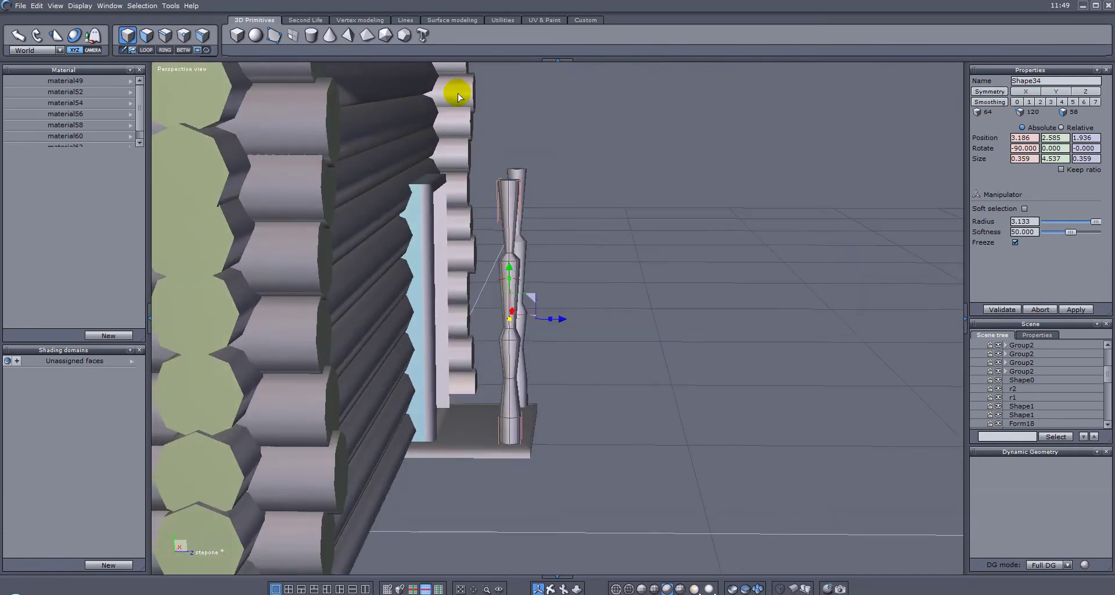
- Create a thin flat box about 2.89 by 0.05 by 2.82 on top of the two posts as the porch roof
left_click(237, 35)
left_click_drag(526, 158, 685, 201)
left_click(570, 179)
right_click_drag(686, 201, 673, 202)
left_click_drag(468, 174, 542, 174)
left_click_drag(419, 125, 431, 175)
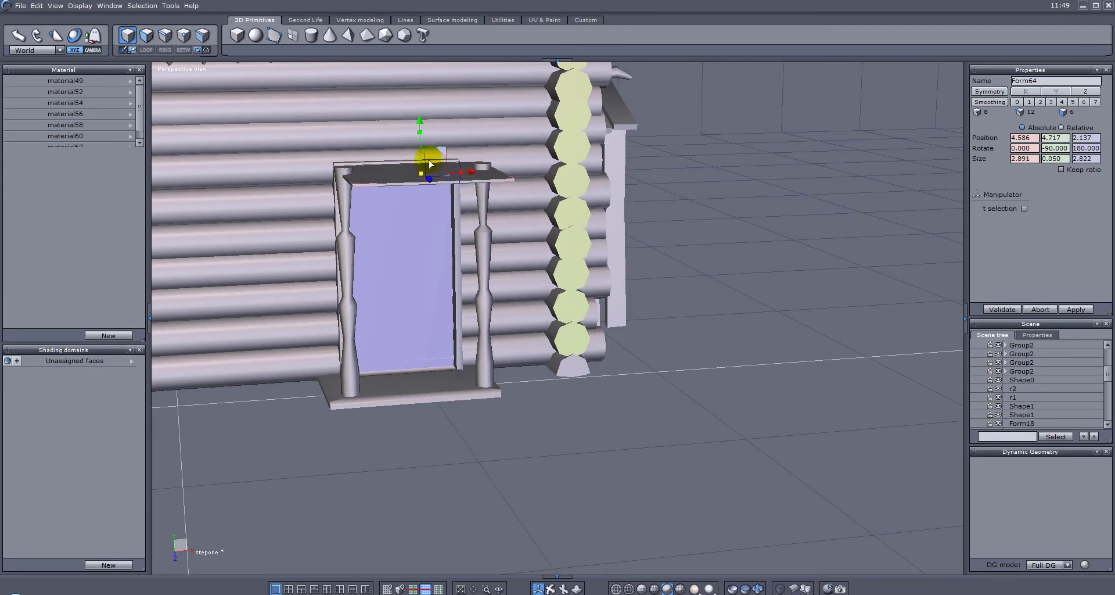
- Raise the roof slab and tilt it down away from the wall to a -57.51 rotation, at Y 5.22, Z 1.45
left_click_drag(420, 120, 421, 87)
right_click_drag(347, 168, 668, 155)
left_click_drag(578, 132, 509, 119)
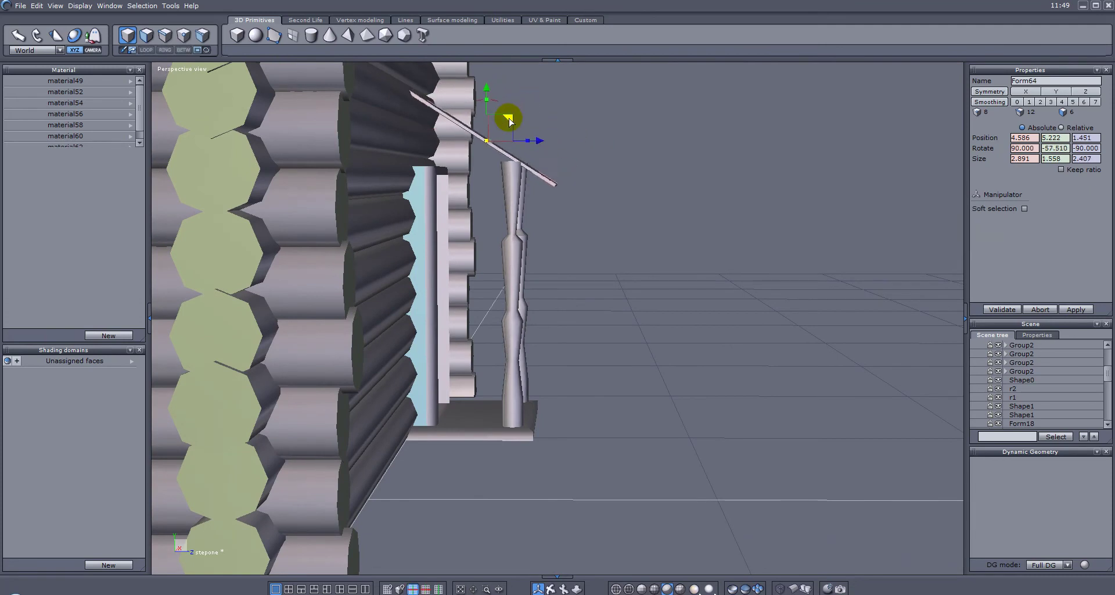
right_click_drag(666, 137, 273, 155)
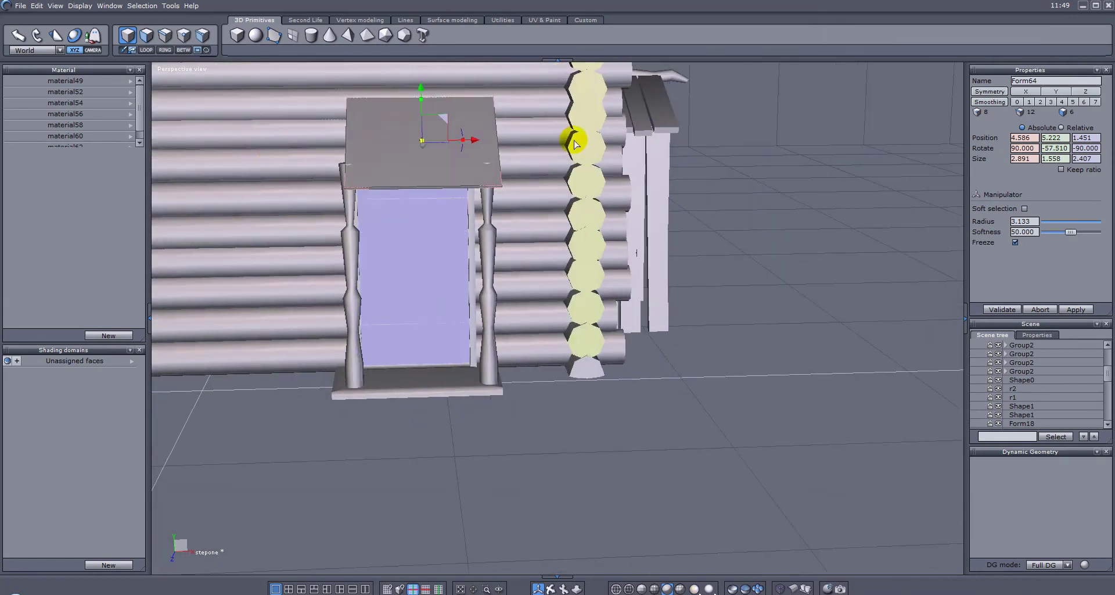
- Widen the sloped roof slab to about 3.56 and shift it to X 4.53, Y 5.27
left_click_drag(470, 138, 471, 136)
right_click_drag(378, 170, 507, 124)
left_click_drag(479, 104, 481, 95)
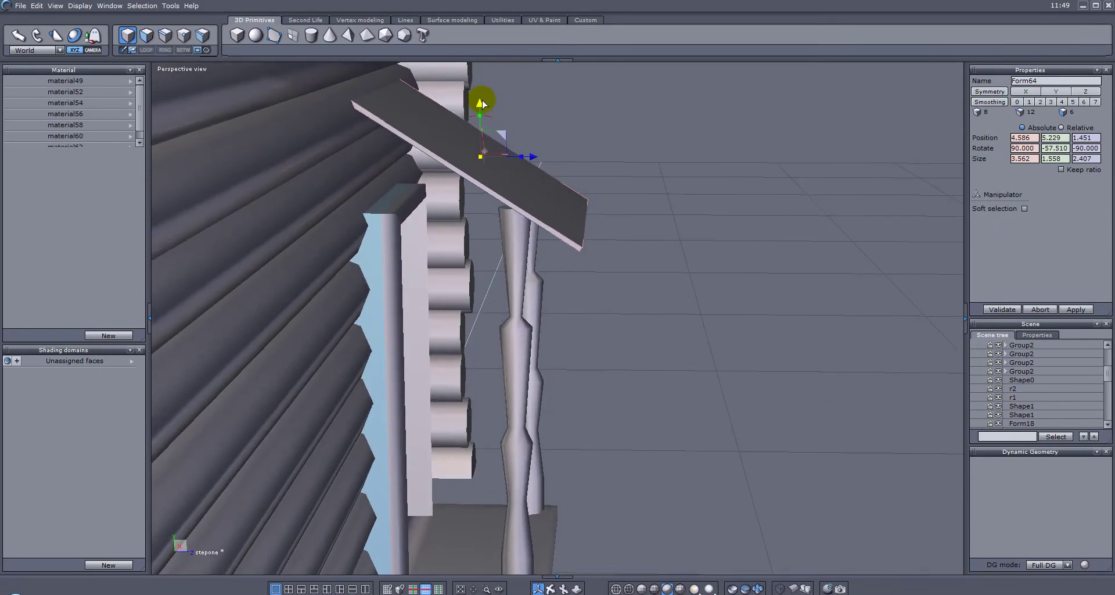
right_click_drag(471, 162, 425, 165)
left_click_drag(442, 157, 440, 163)
right_click_drag(373, 173, 268, 177)
left_click_drag(374, 88, 373, 85)
mouse_move(283, 136)
right_mouse_down()
mouse_move(401, 134)
mouse_move(578, 192)
right_mouse_up()
mouse_move(523, 169)
right_mouse_down()
mouse_move(589, 213)
mouse_move(505, 206)
mouse_move(526, 189)
mouse_move(570, 210)
mouse_move(544, 178)
right_mouse_up()
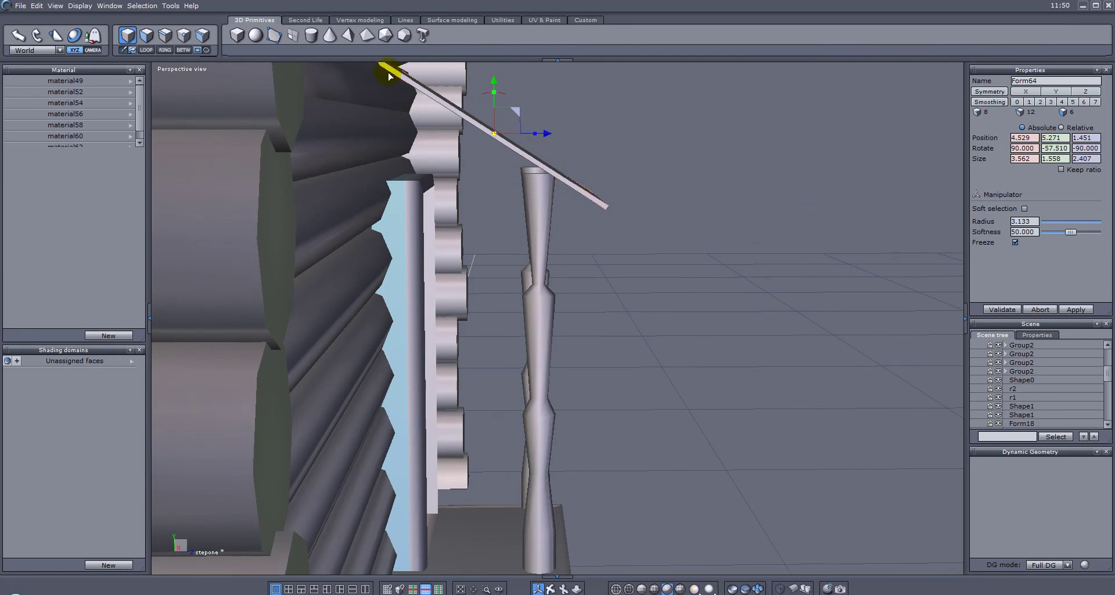
- Create a box beam about 3.35 long, 0.19 high and 0.53 deep over the posts, at Y 4.90, Z 1.92
right_click_drag(552, 158, 162, 142)
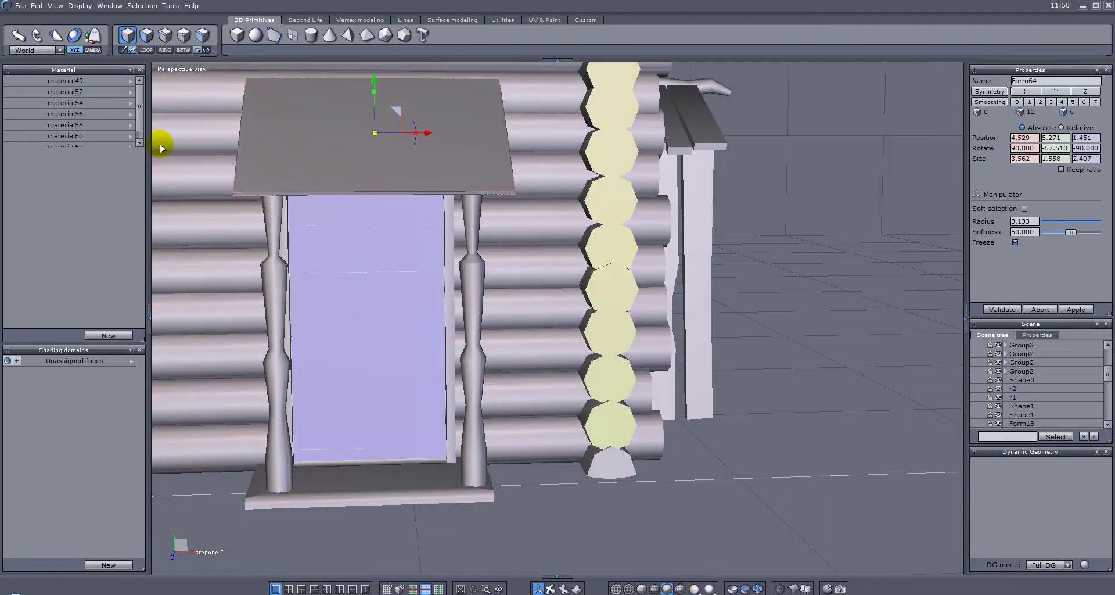
left_click(244, 36)
left_click(309, 154)
left_click(343, 158)
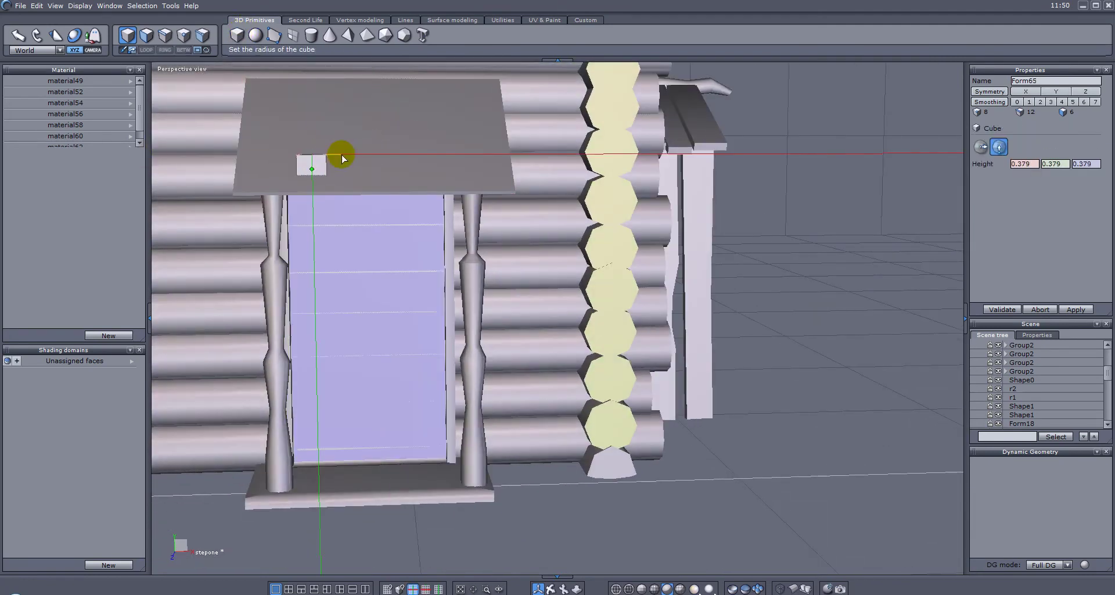
left_click(328, 159)
left_click_drag(350, 160, 450, 164)
middle_click_drag(247, 164, 633, 161)
mouse_move(600, 157)
left_mouse_down()
mouse_move(572, 157)
mouse_move(584, 152)
left_mouse_up()
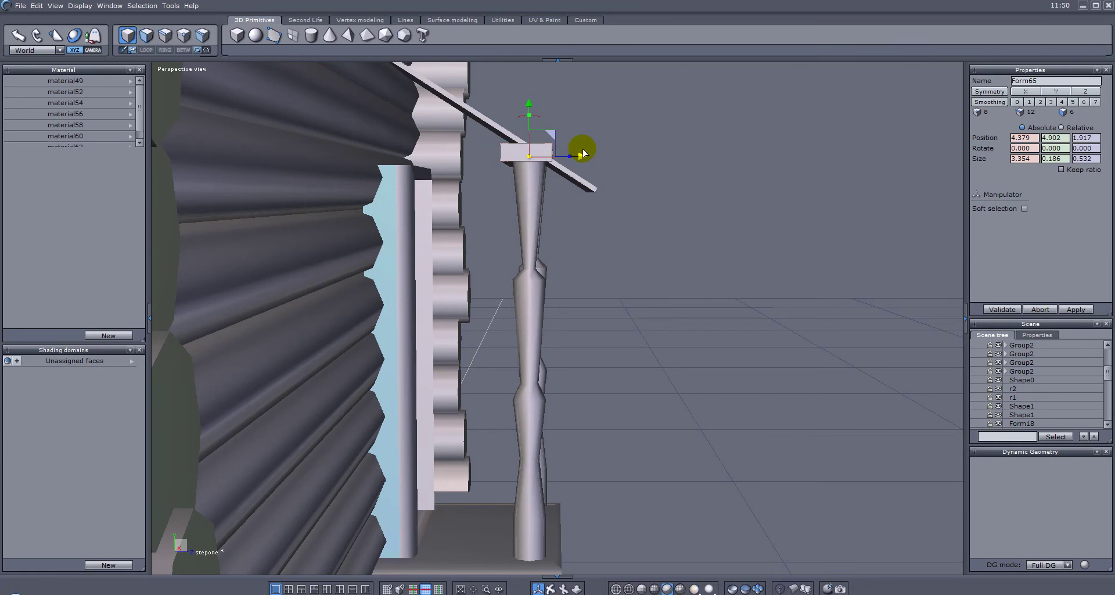
- Lengthen the beam to about 3.50 and centre it under the roof slab at X 4.55
right_click_drag(634, 128, 361, 193)
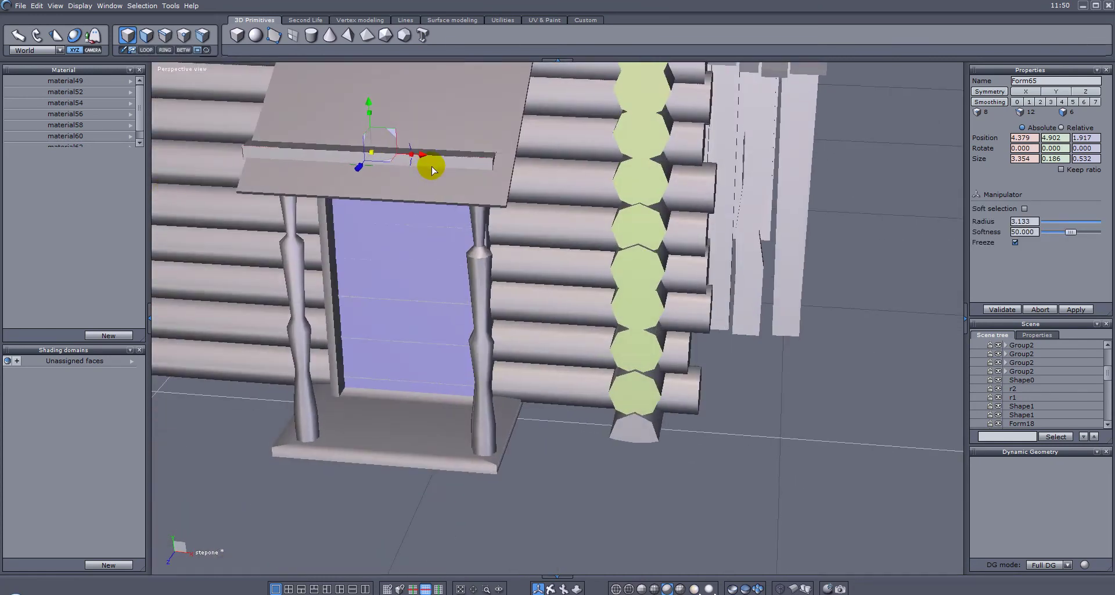
right_click_drag(431, 165, 462, 151)
mouse_move(417, 167)
left_mouse_down()
mouse_move(430, 163)
mouse_move(412, 159)
mouse_move(427, 157)
left_mouse_up()
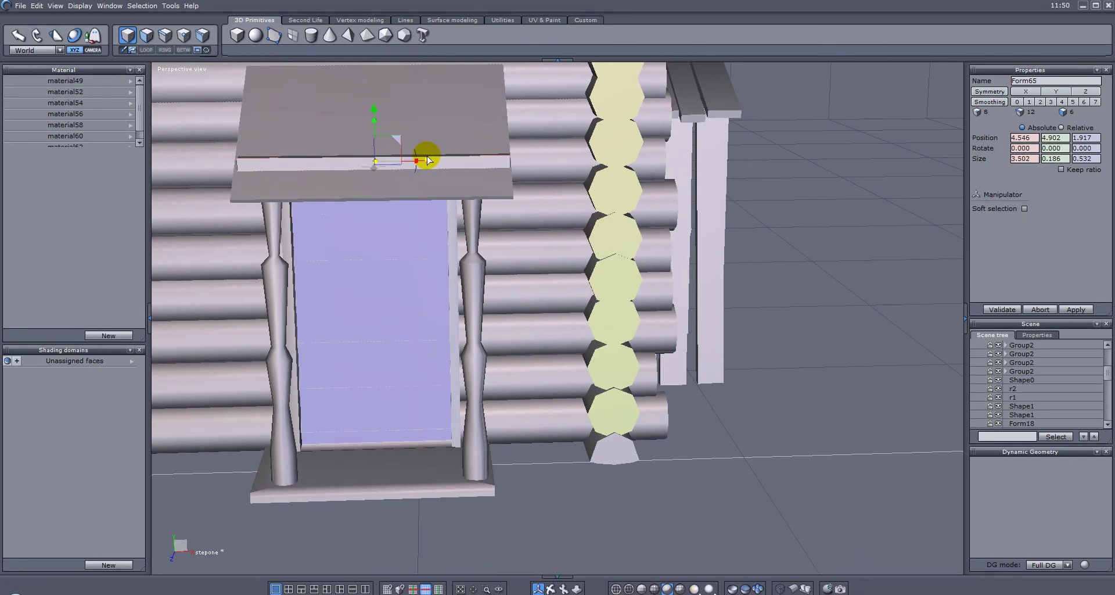
- Fit the beam's upper long edges to the roof slope: front at Y 4.86, Z 2.07, back at Y 5.17, Z 1.58
middle_click_drag(176, 169, 558, 168)
scroll(556, 187, "up", 2)
right_click_drag(557, 188, 564, 134)
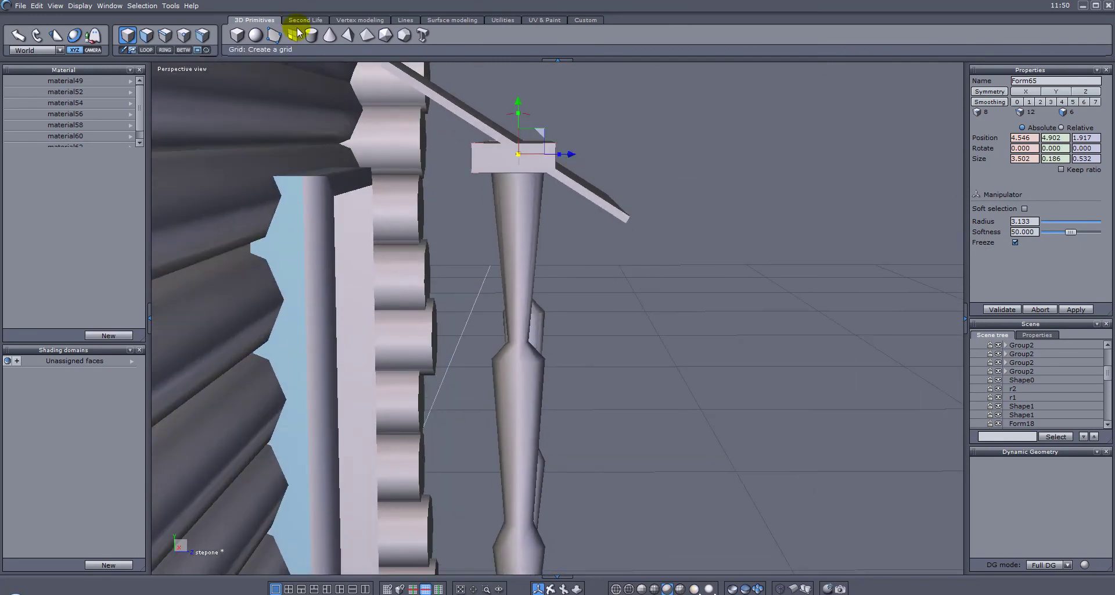
left_click(167, 38)
right_click_drag(701, 211, 535, 249)
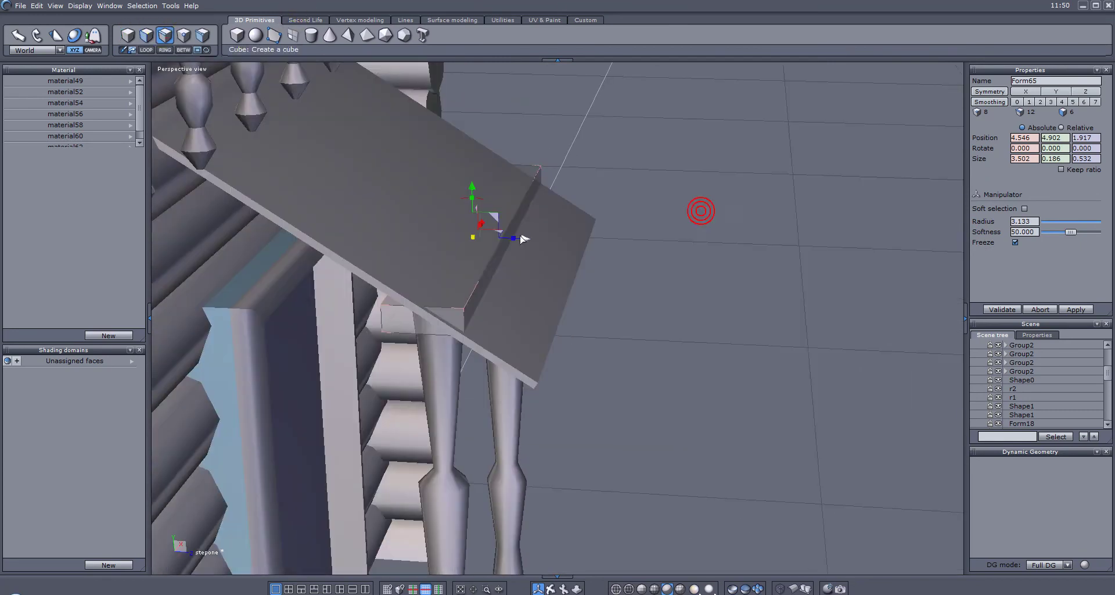
left_click(510, 233)
right_click_drag(657, 291, 693, 263)
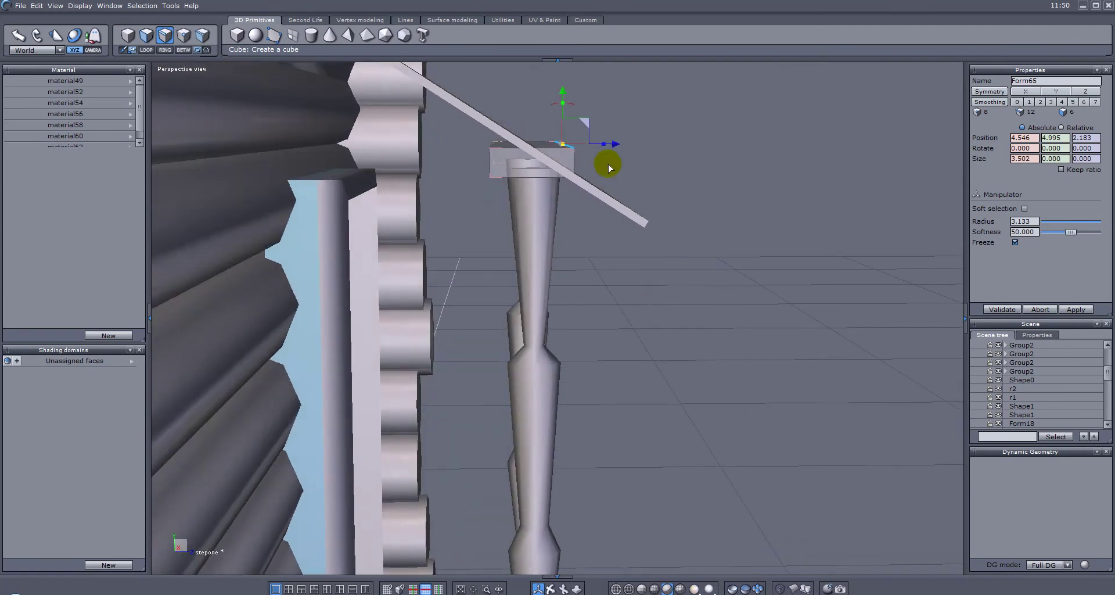
left_click_drag(589, 120, 574, 137)
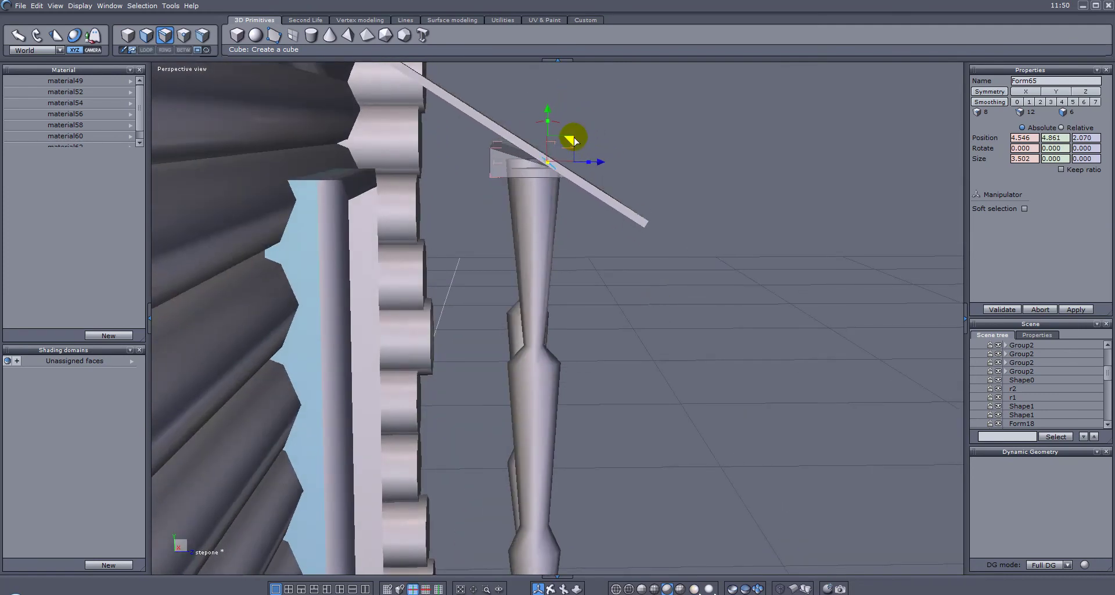
left_click_drag(513, 130, 516, 117)
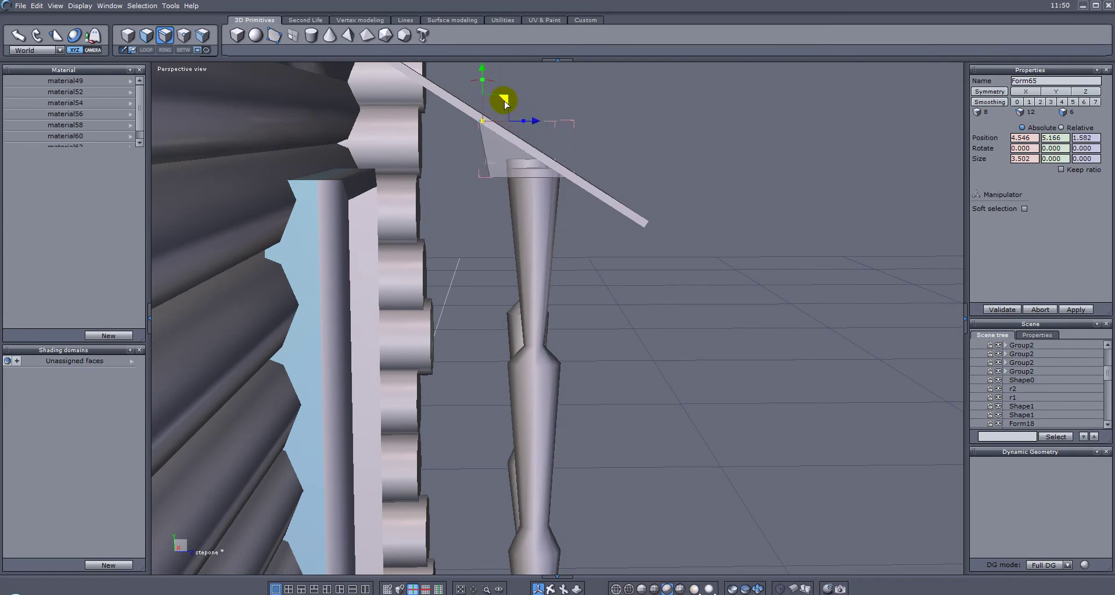
left_click(634, 238)
- Examine how the sloped porch roof, beam and turned posts fit together from the side and from above
scroll(639, 242, "down", 4)
middle_click_drag(649, 250, 673, 262)
left_click(672, 263)
scroll(631, 265, "up", 3)
right_click_drag(633, 267, 639, 235)
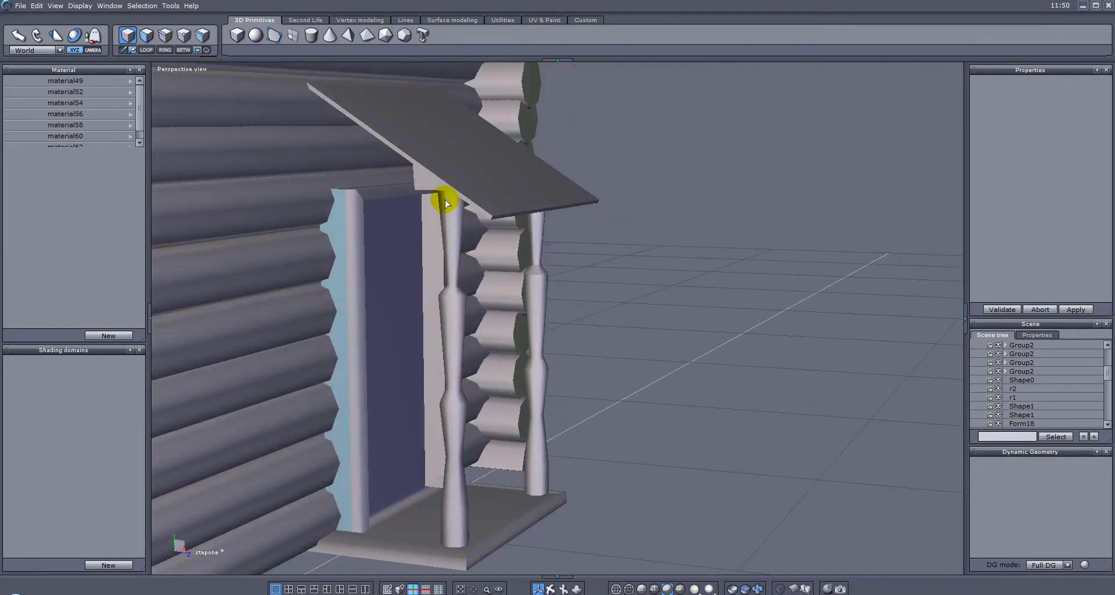
right_click_drag(445, 225, 478, 251)
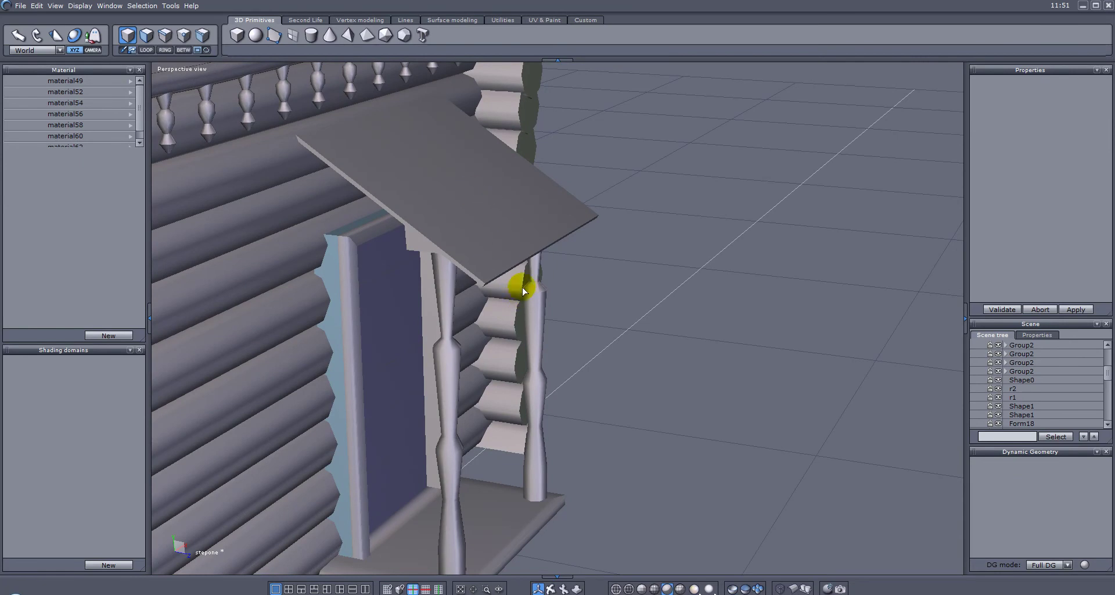
right_click_drag(476, 184, 565, 281)
right_click_drag(503, 309, 620, 244)
- Extract the roof slab's front edge and two sloping side edges as a separate curve
left_click(620, 247)
scroll(604, 246, "down", 5)
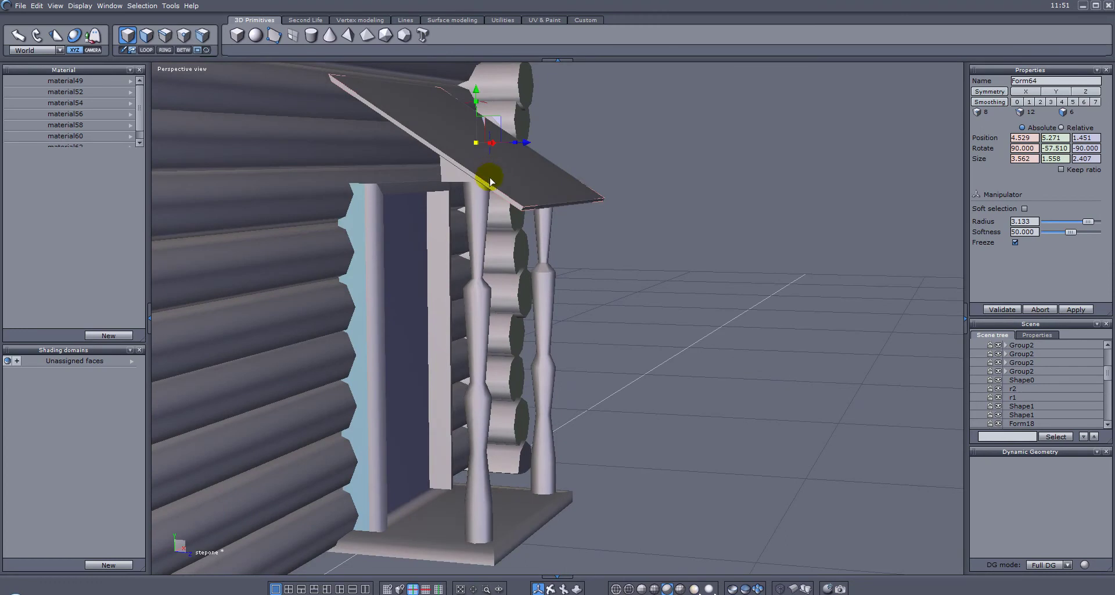
left_click(173, 34)
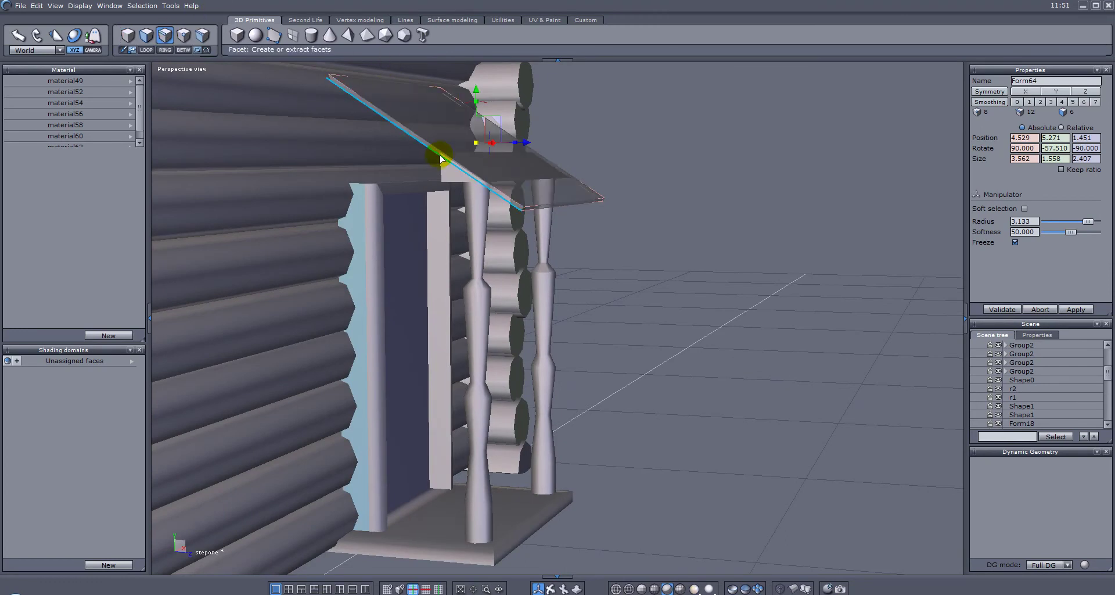
mouse_move(719, 300)
right_mouse_down()
mouse_move(579, 240)
mouse_move(206, 233)
right_mouse_up()
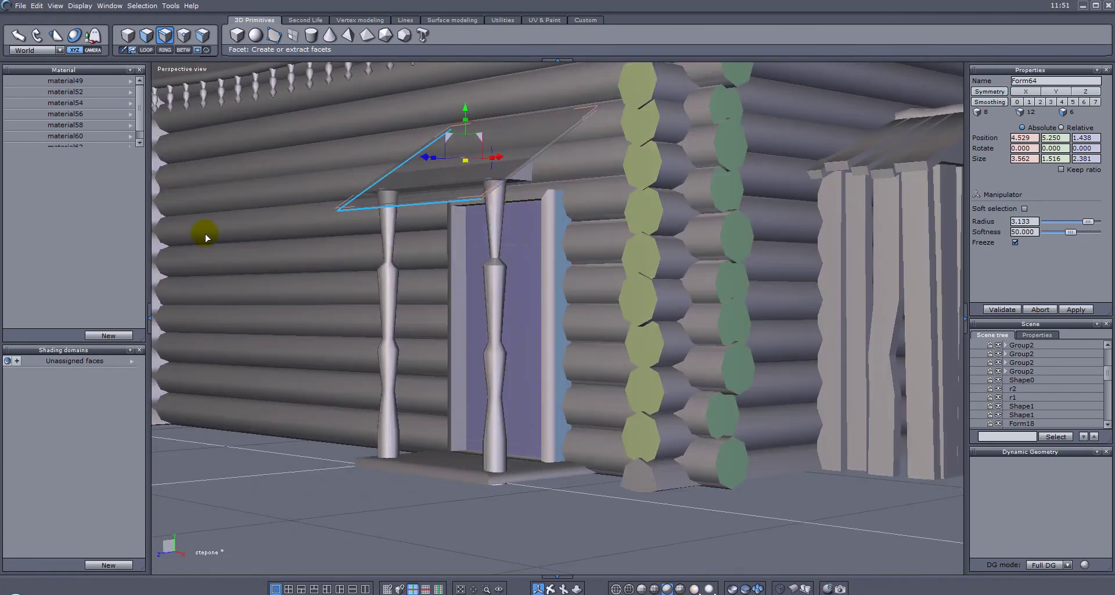
right_click_drag(513, 190, 760, 303)
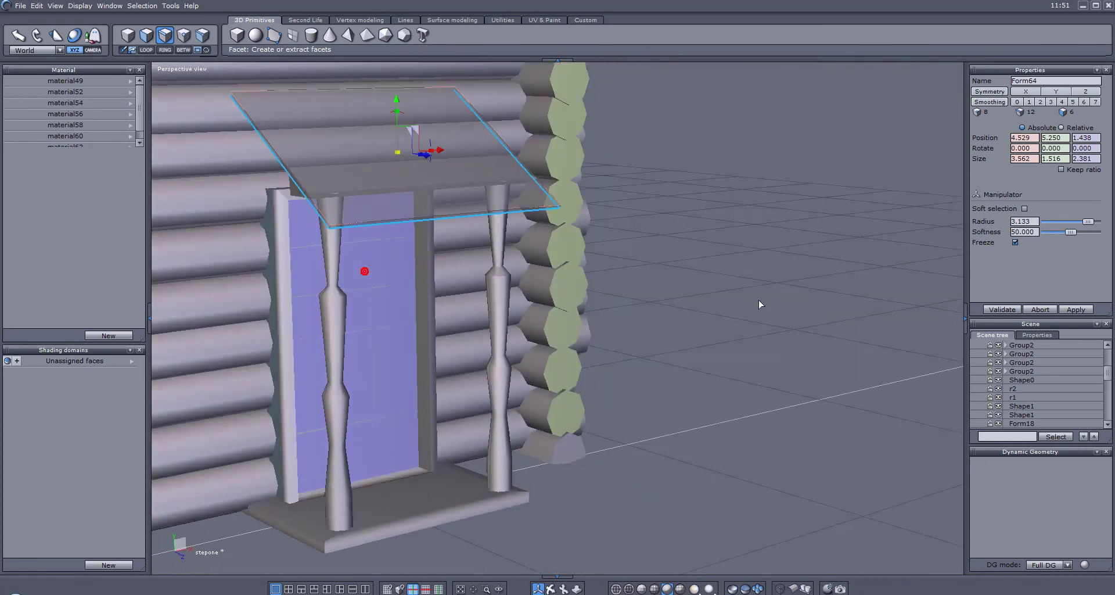
left_click(402, 20)
left_click(519, 36)
right_click_drag(273, 214, 422, 111)
- Thicken the extracted curve into a tubular roof trim with a value of 0.152 and 8 points, and collapse its dynamic geometry
left_click(447, 20)
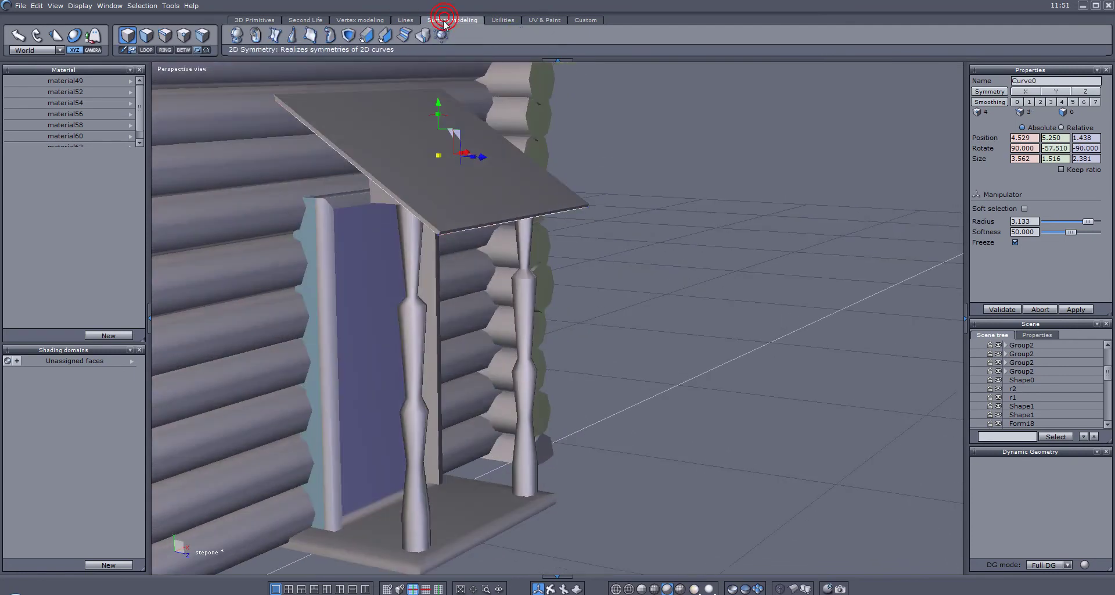
left_click(367, 36)
right_click_drag(645, 249, 725, 249)
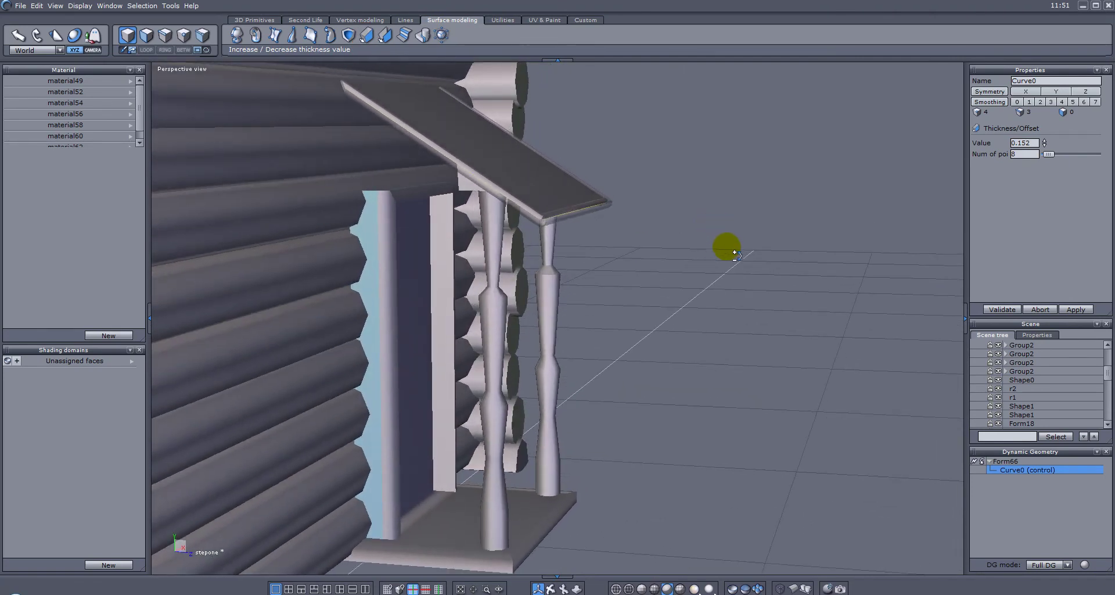
left_click(985, 494)
left_click(975, 465)
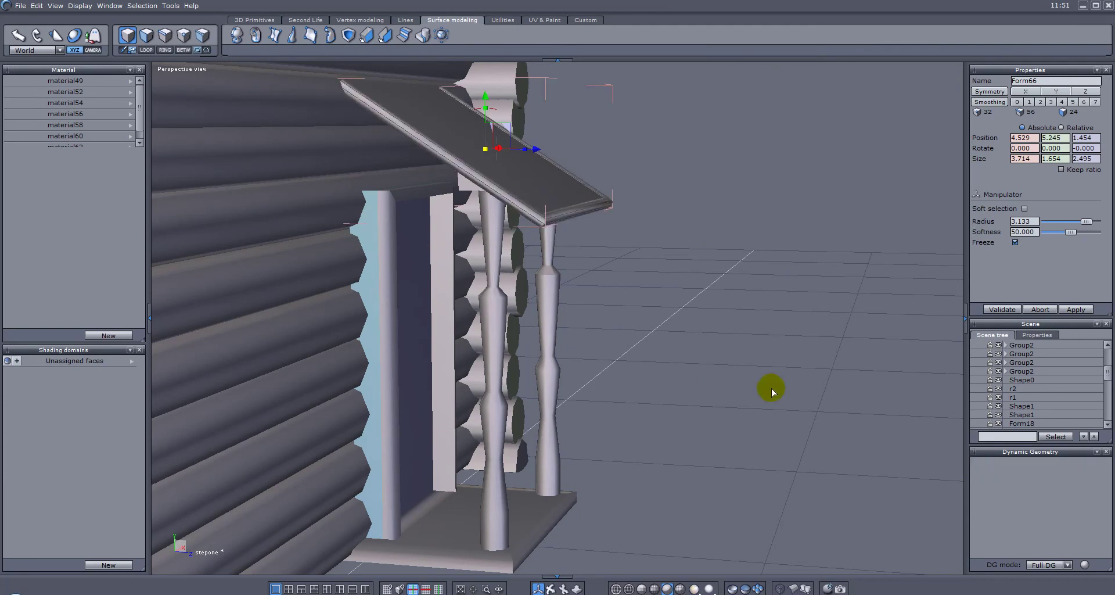
- Align the trim with the roof slab's edges by moving it to about Y 5.225, Z 1.446
right_click_drag(485, 269, 487, 281)
right_click_drag(345, 106, 450, 125)
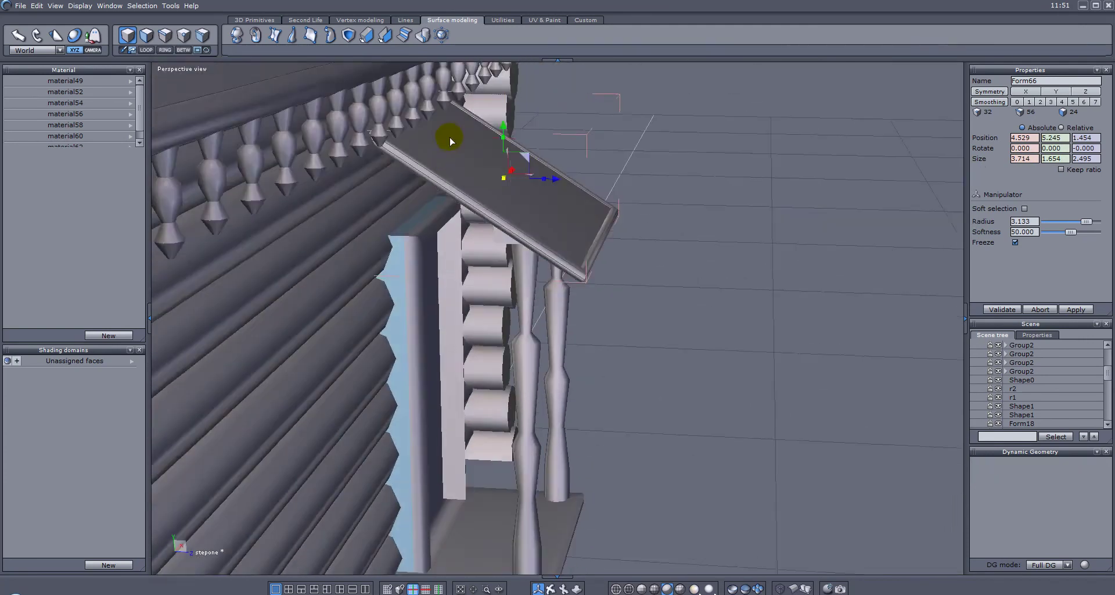
scroll(450, 124, "up", 10)
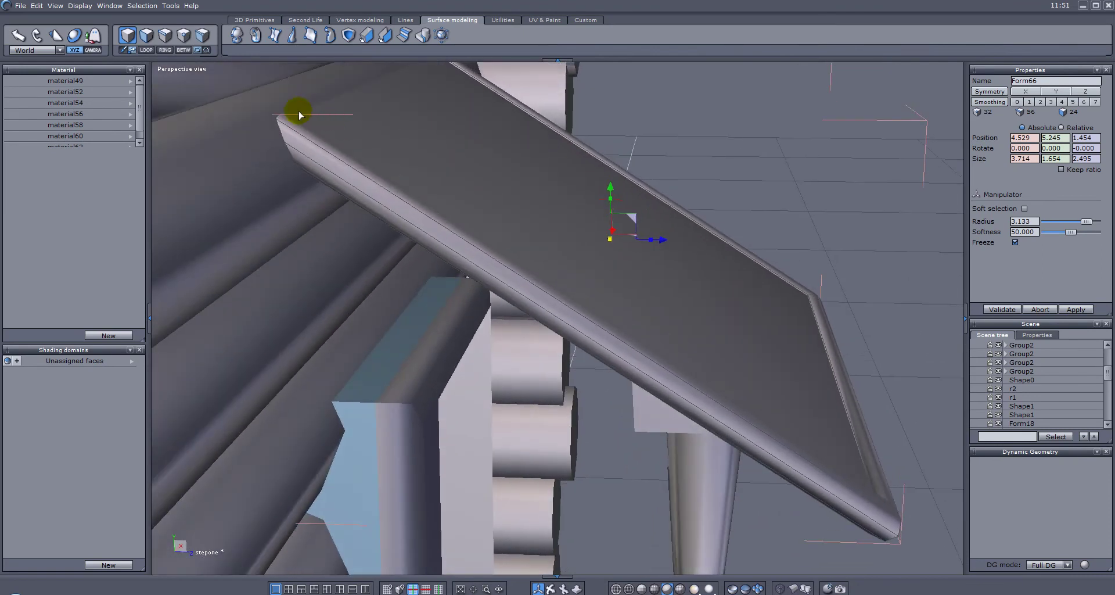
right_click_drag(399, 110, 470, 115)
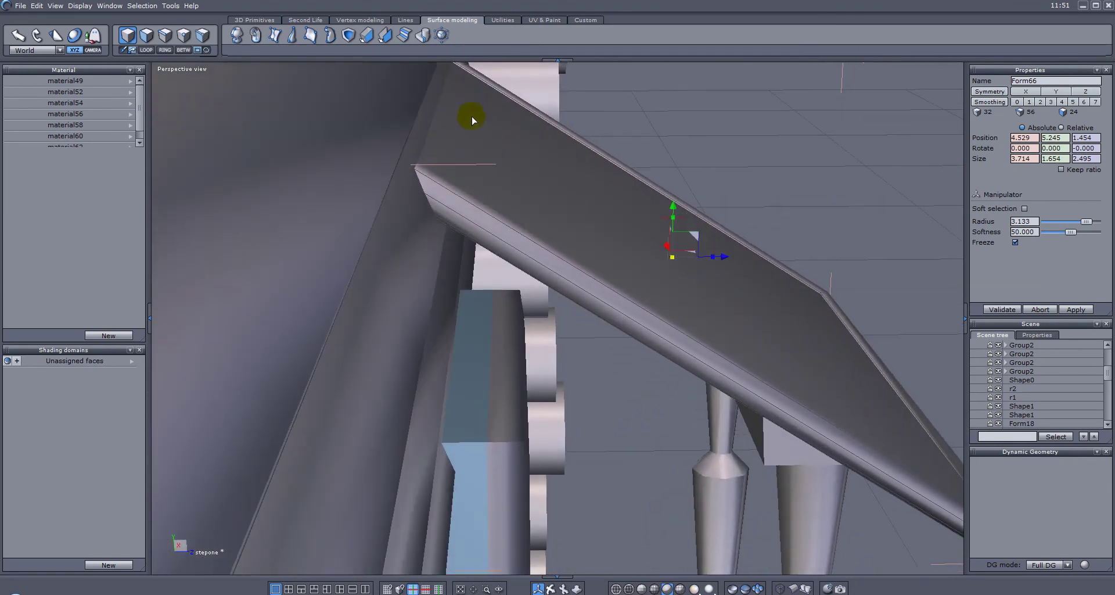
right_click_drag(594, 154, 530, 123)
left_click_drag(588, 148, 586, 155)
- Examine the trimmed porch roof over the door and the whole cabin from several sides
right_click_drag(579, 164, 486, 135)
scroll(486, 136, "down", 3)
right_click_drag(334, 175, 879, 177)
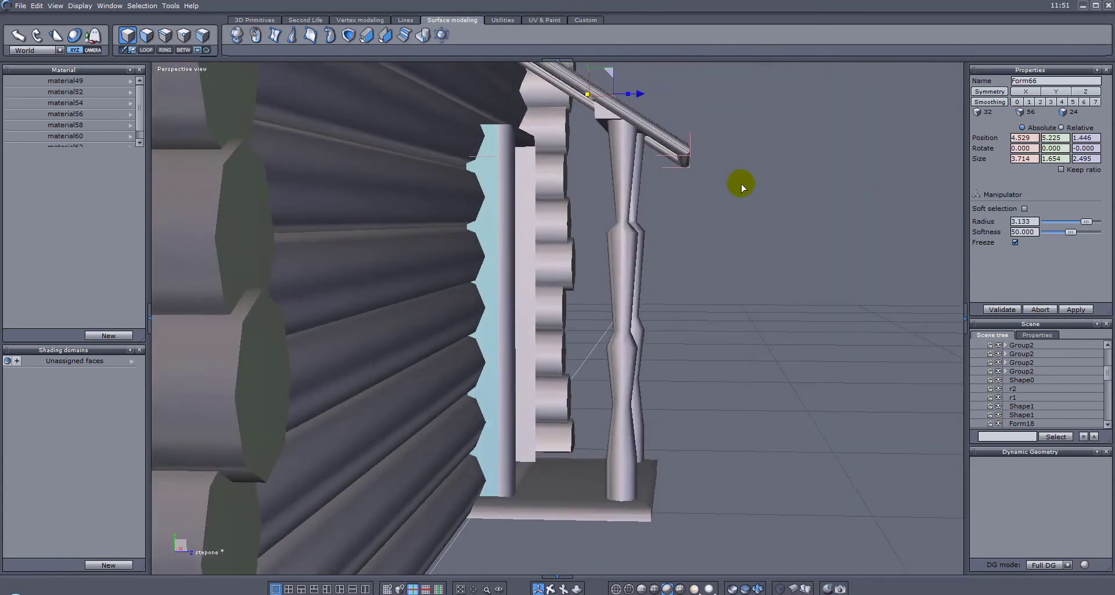
left_click(700, 231)
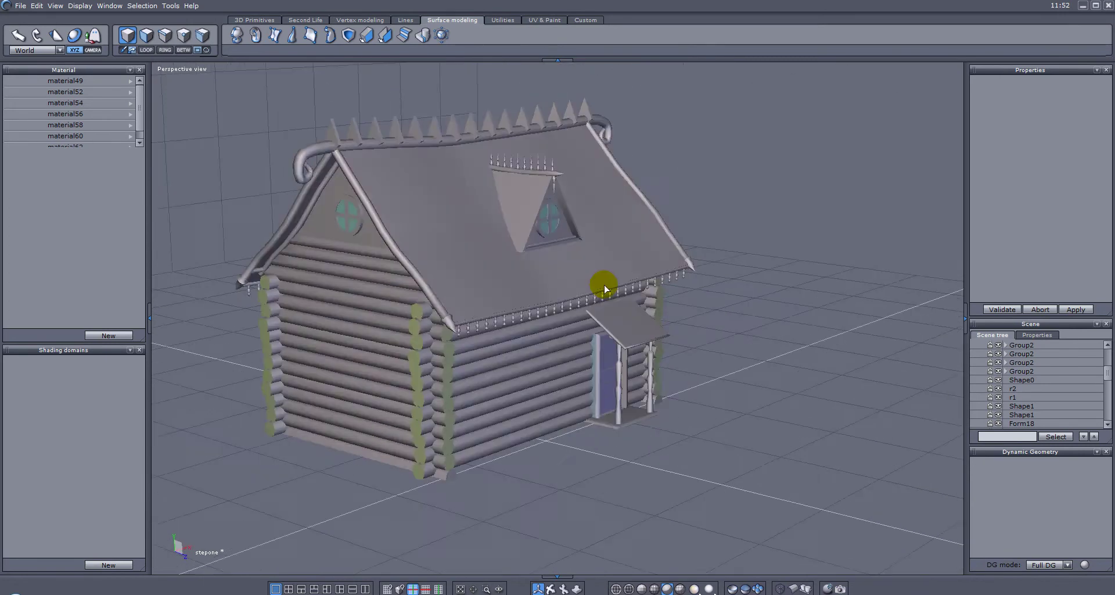
middle_click_drag(443, 279, 311, 336)
middle_click_drag(416, 352, 502, 267)
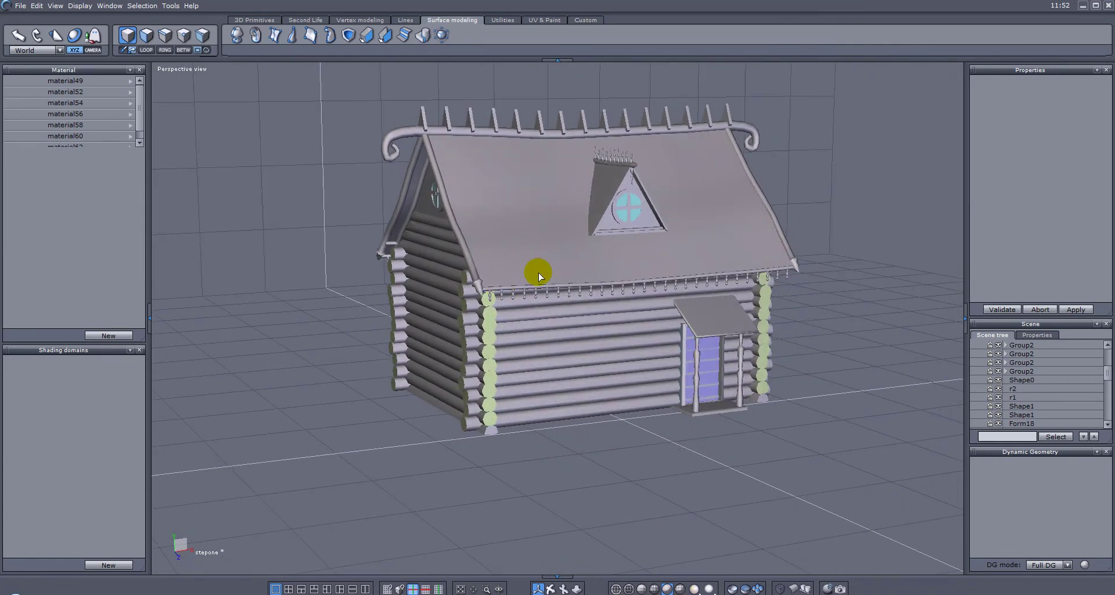
left_click(150, 322)
middle_click_drag(290, 287, 551, 190)
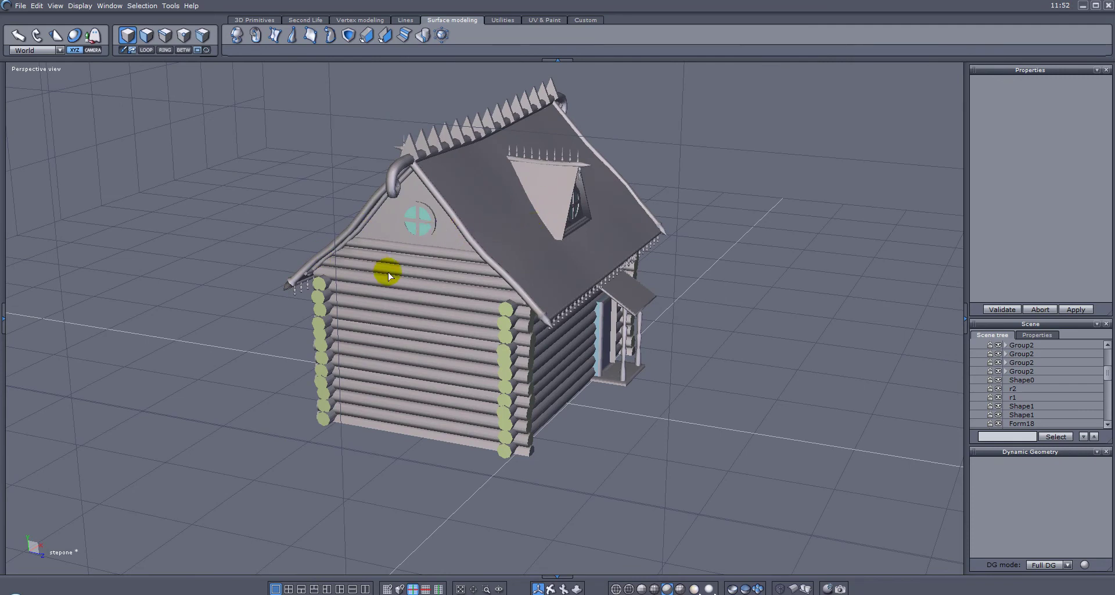
- Add a cube about 2.291 on each side beside the cabin's end wall
left_click_drag(411, 264, 268, 234, "alt")
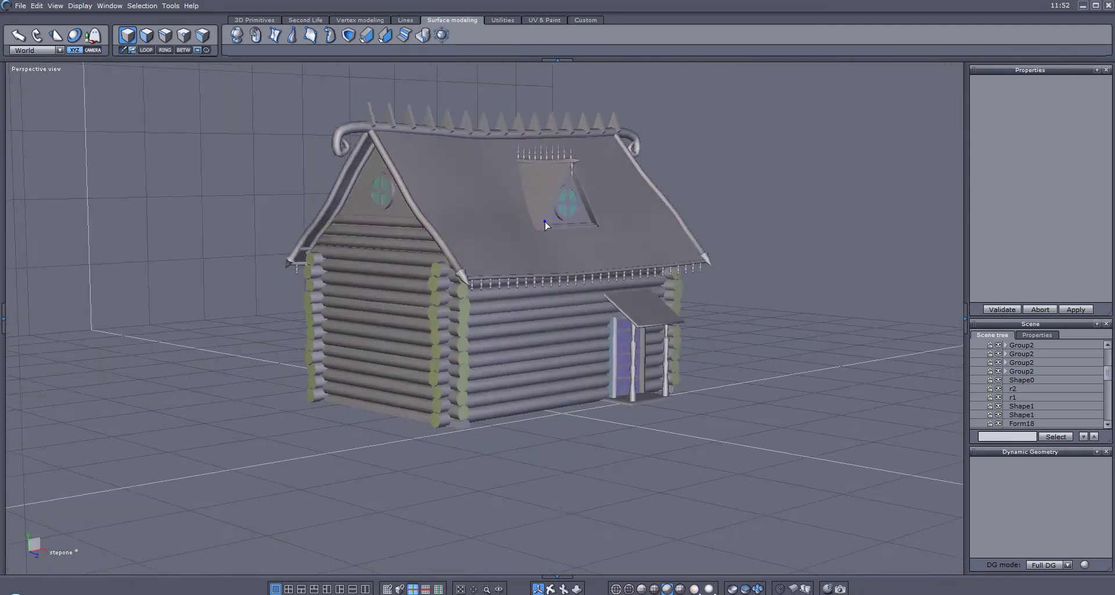
right_click_drag(544, 222, 668, 224, "alt")
middle_click_drag(669, 227, 699, 278)
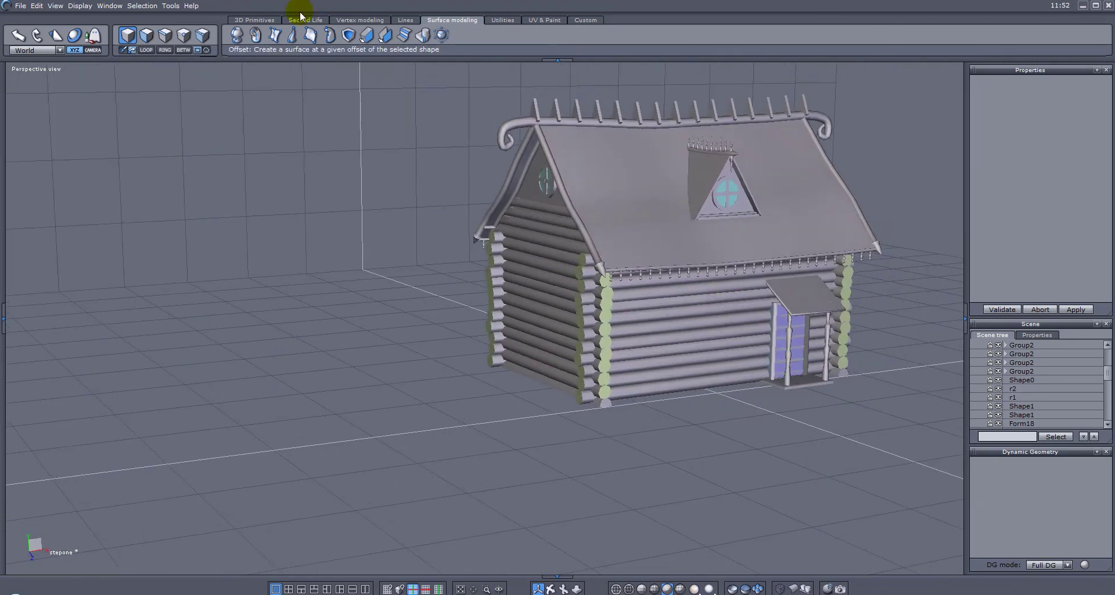
left_click(253, 20)
left_click(237, 35)
left_click_drag(427, 251, 472, 272)
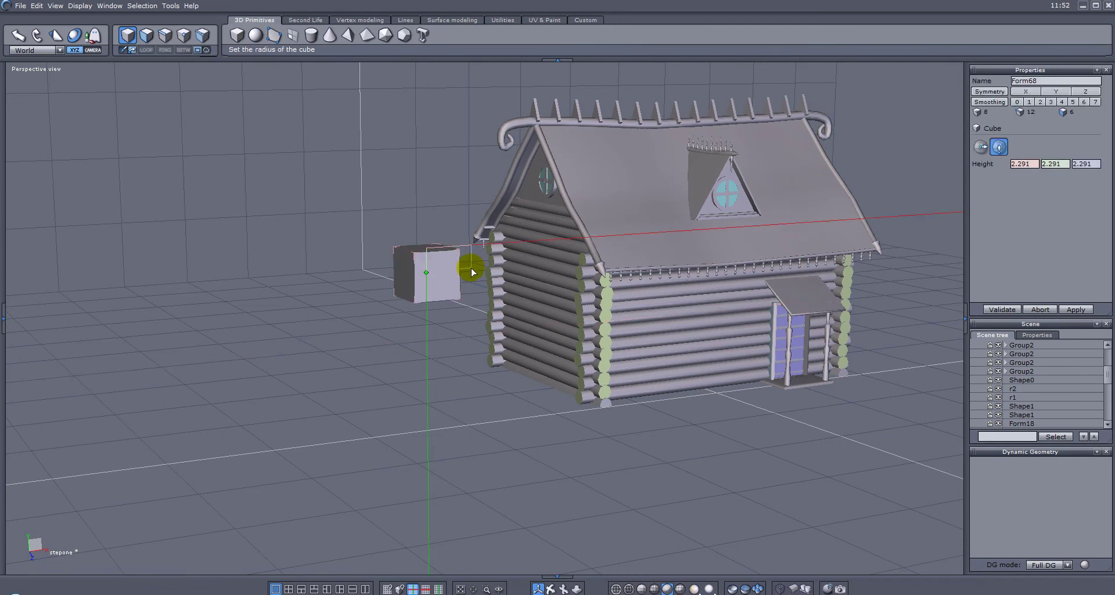
left_click(472, 271)
- Flatten the cube to about 0.491 deep and move it to the long wall at about X -3.555, Y 3.825, Z 2.137
middle_click_drag(330, 279, 558, 289)
left_click_drag(606, 283, 575, 284)
middle_click_drag(609, 301, 473, 273)
left_click_drag(494, 270, 724, 259)
left_click_drag(695, 199, 693, 289)
scroll(648, 315, "up", 2)
middle_click_drag(650, 319, 763, 336)
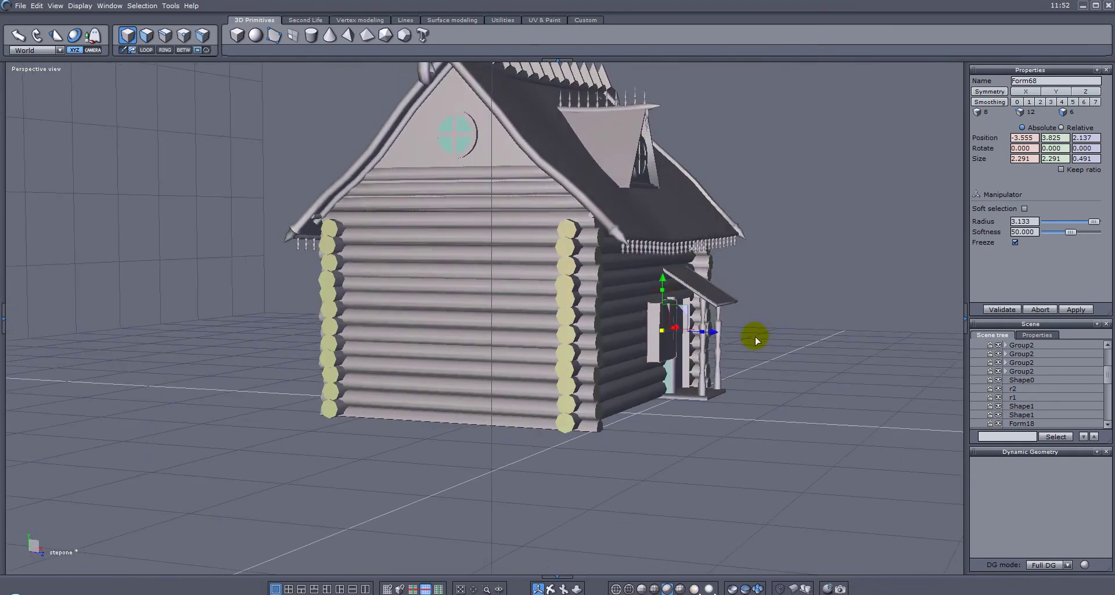
- Position the block in the long wall at about X -2.935, Z 3.469, and heighten it to about 2.921
left_click_drag(715, 336, 567, 331)
scroll(736, 346, "up", 3)
right_click_drag(583, 333, 650, 336)
left_click_drag(764, 339, 771, 339)
right_click_drag(840, 339, 651, 339)
left_click_drag(661, 340, 677, 333)
left_click_drag(632, 291, 632, 287)
right_click_drag(505, 299, 816, 338)
left_click_drag(647, 324, 808, 351)
right_click_drag(841, 348, 602, 356)
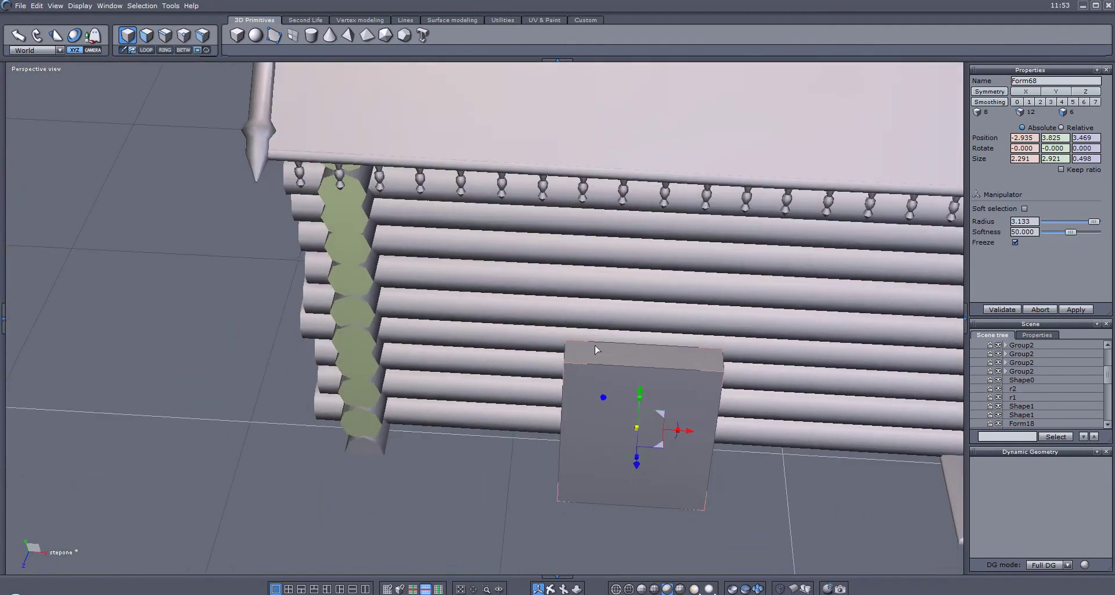
- Taper the block into a trapezoid by scaling its two upper side edges closer together
left_click(166, 34)
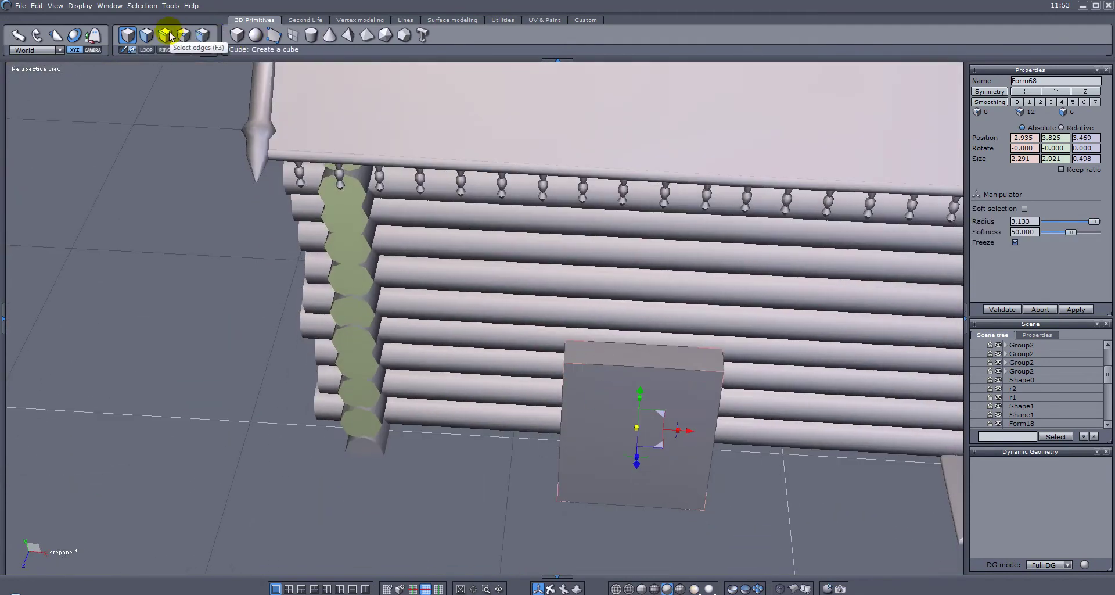
left_click(565, 355)
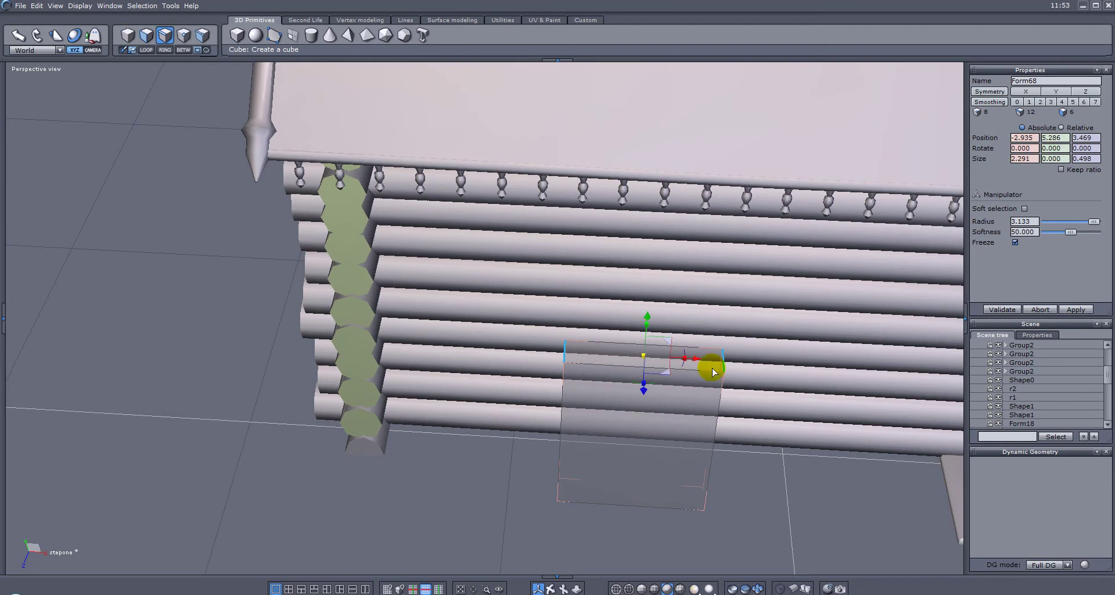
left_click_drag(687, 361, 667, 357)
right_click_drag(462, 337, 654, 287)
key("Escape")
- Make a smaller copy of the tapered block, about 2.030 x 2.588 x 0.735, and push it into the original at about Z 3.494
left_click_drag(804, 254, 864, 289)
right_click_drag(850, 290, 577, 289)
left_click_drag(675, 291, 664, 292)
right_click_drag(587, 311, 869, 262)
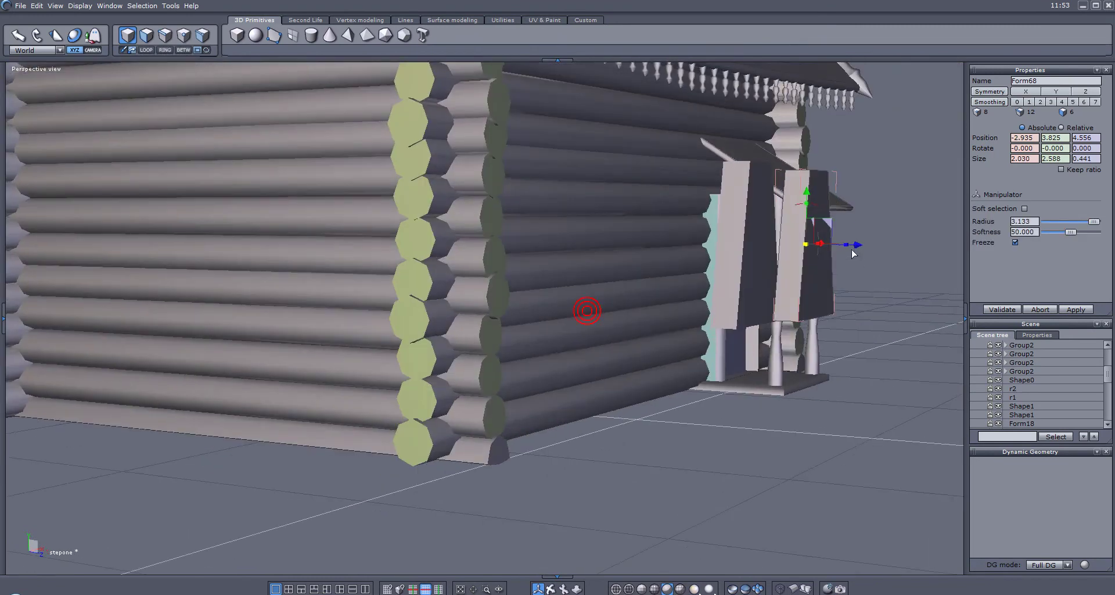
left_click_drag(851, 245, 802, 242)
middle_click_drag(810, 243, 507, 281)
scroll(611, 281, "up", 3)
middle_click_drag(623, 286, 774, 199)
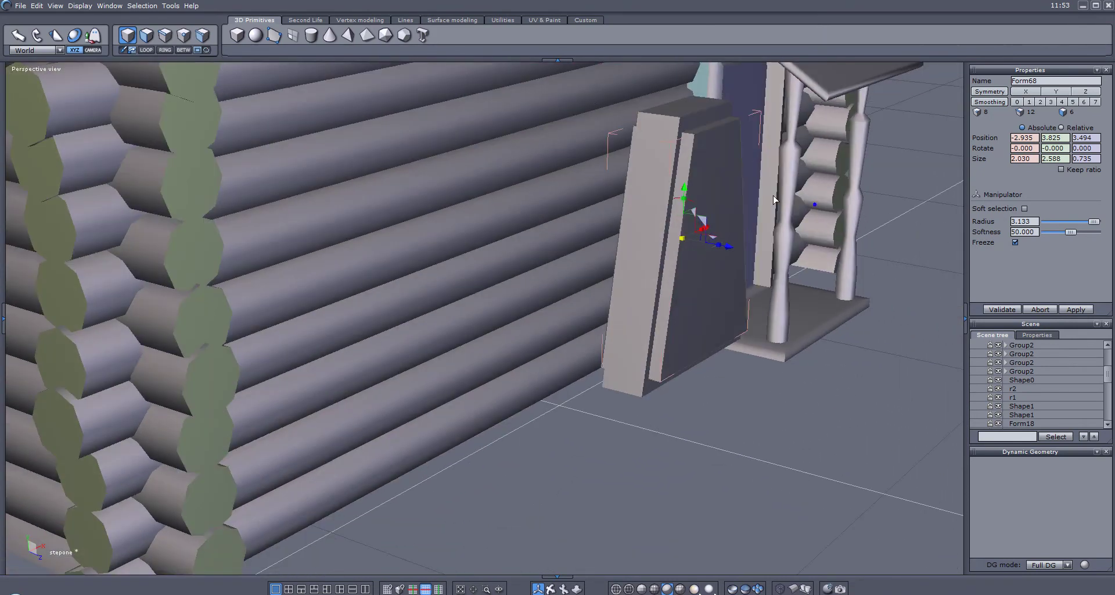
- Cut the smaller block out of the larger one with a Boolean operation and collapse the resulting frame's dynamic geometry
left_click(436, 21)
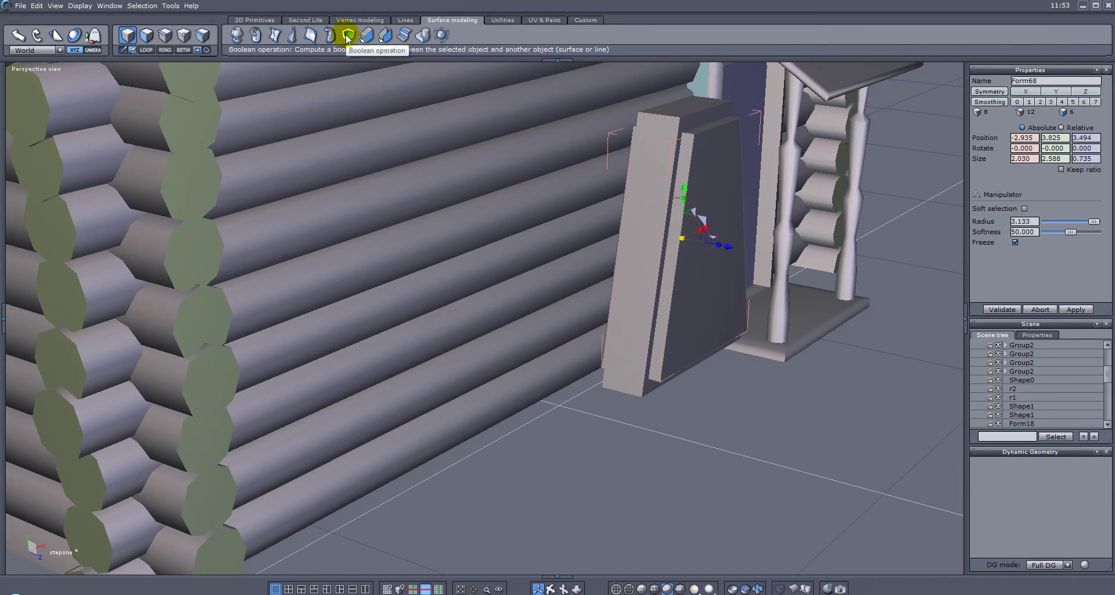
left_click(347, 36)
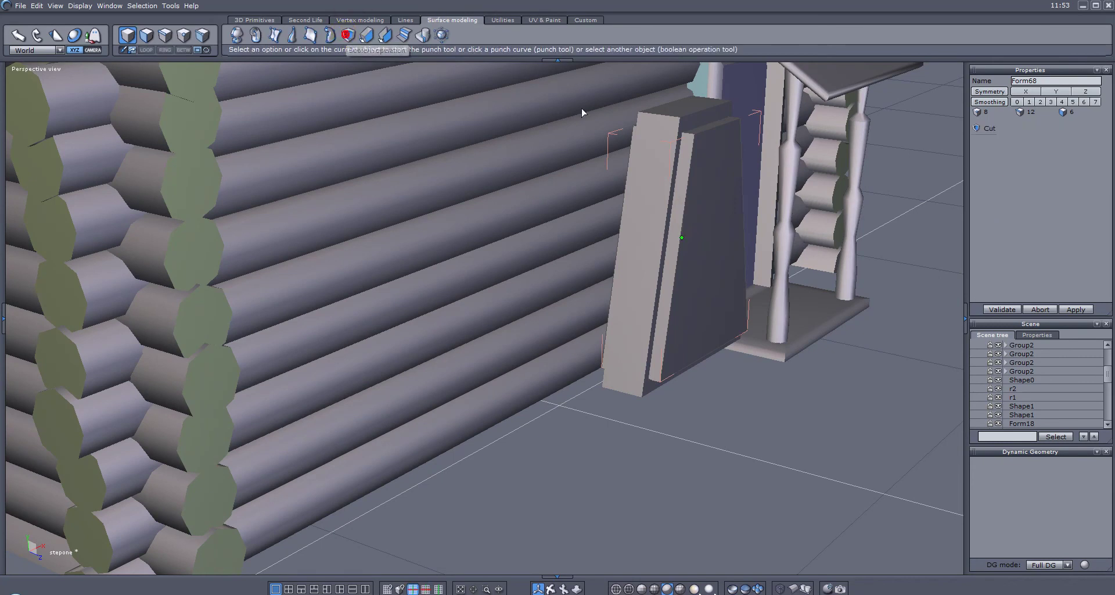
left_click(638, 117)
middle_click_drag(639, 116, 803, 265)
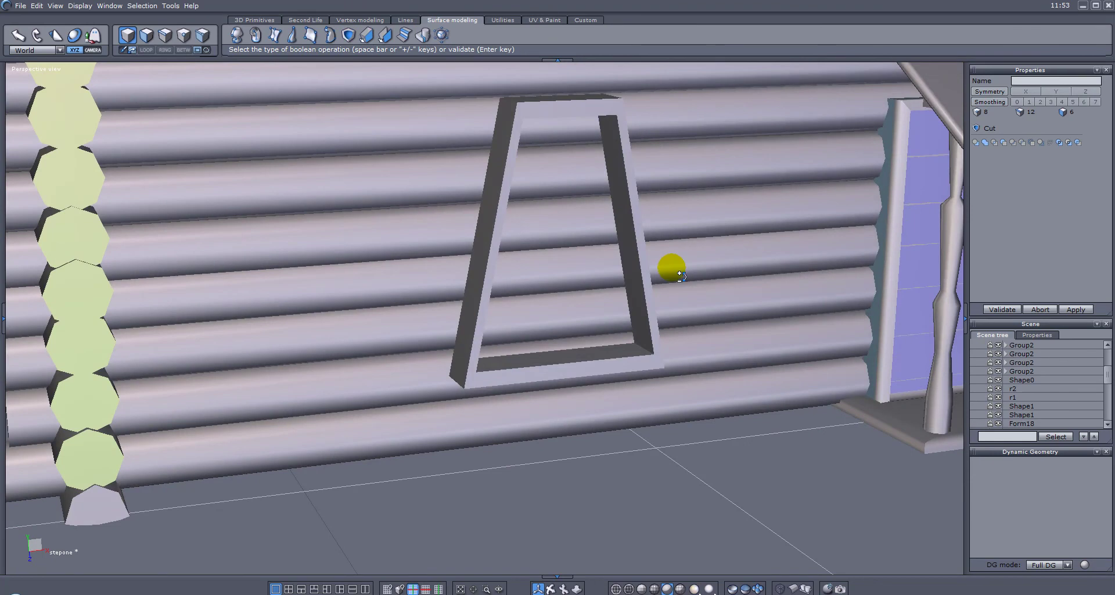
key("Return")
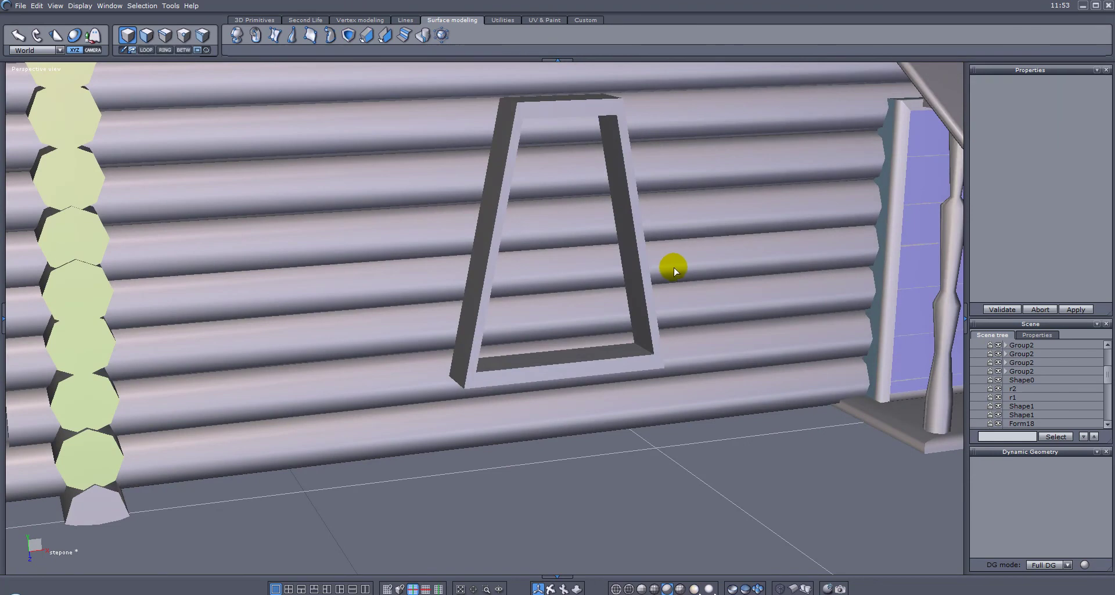
left_click(598, 100)
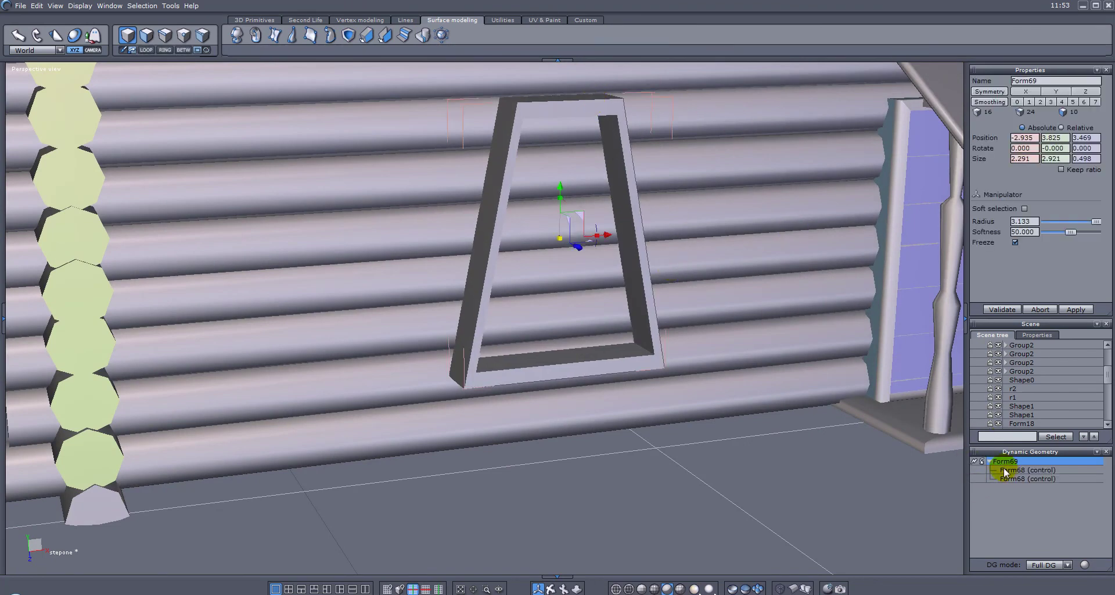
left_click(976, 463)
- Raise the inner upper face of the window frame to about Y 5.188
middle_click_drag(662, 369, 698, 321)
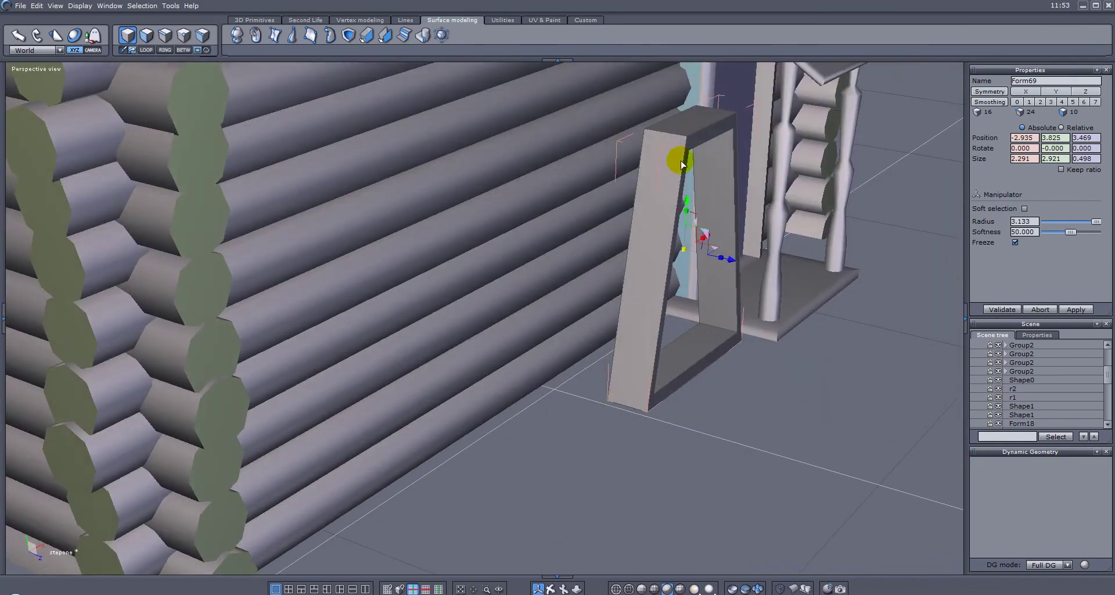
middle_click_drag(814, 228, 600, 376)
middle_click_drag(616, 335, 431, 309)
middle_click_drag(439, 197, 582, 256, "shift")
left_click(146, 35)
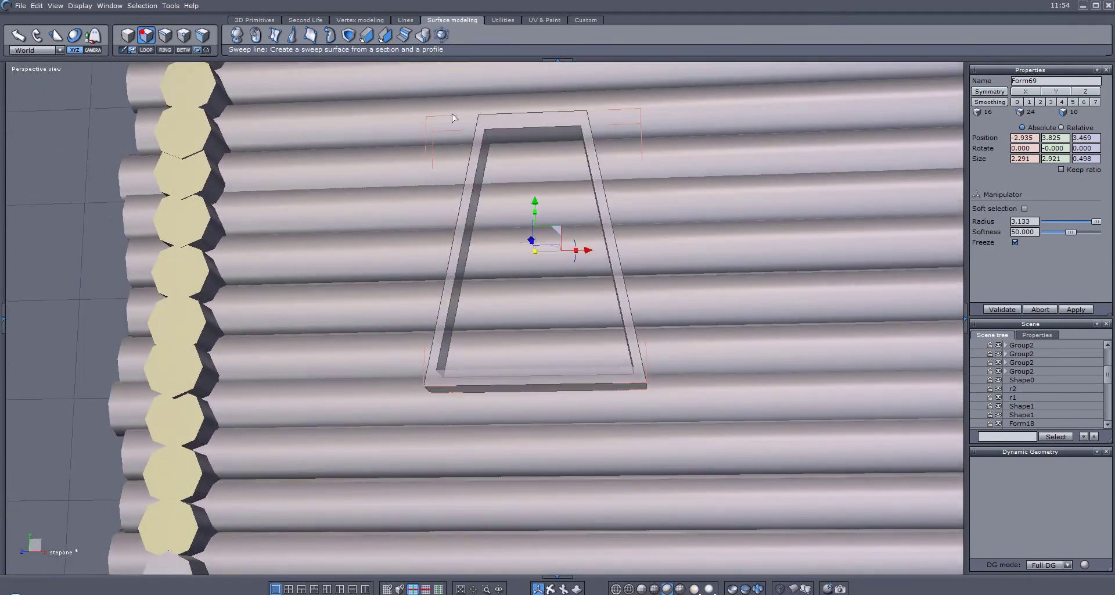
left_click(528, 136)
scroll(554, 126, "up", 2)
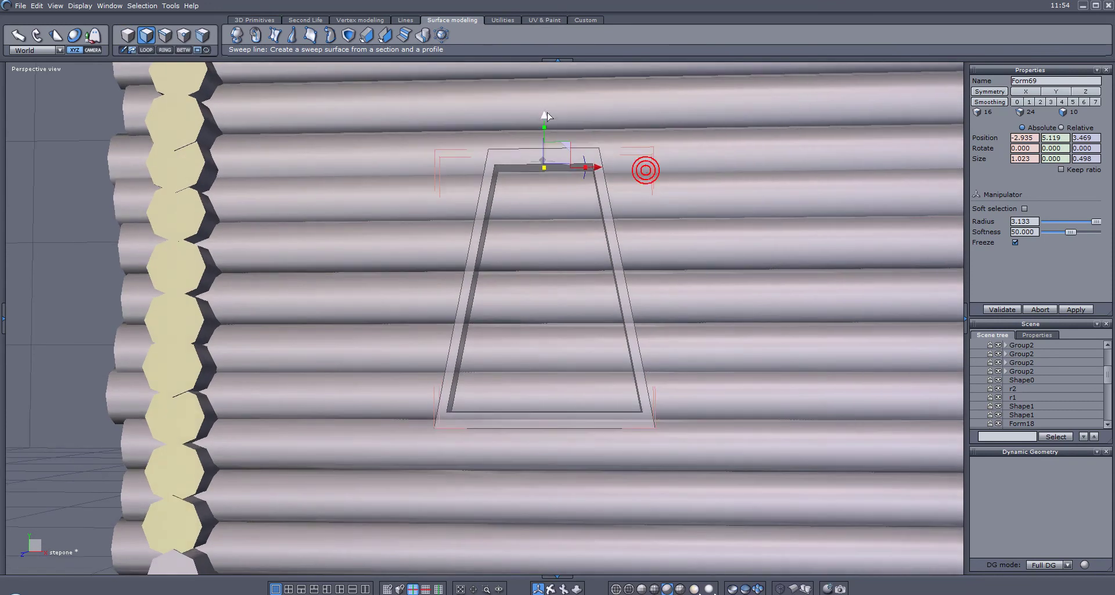
left_click_drag(541, 115, 544, 110)
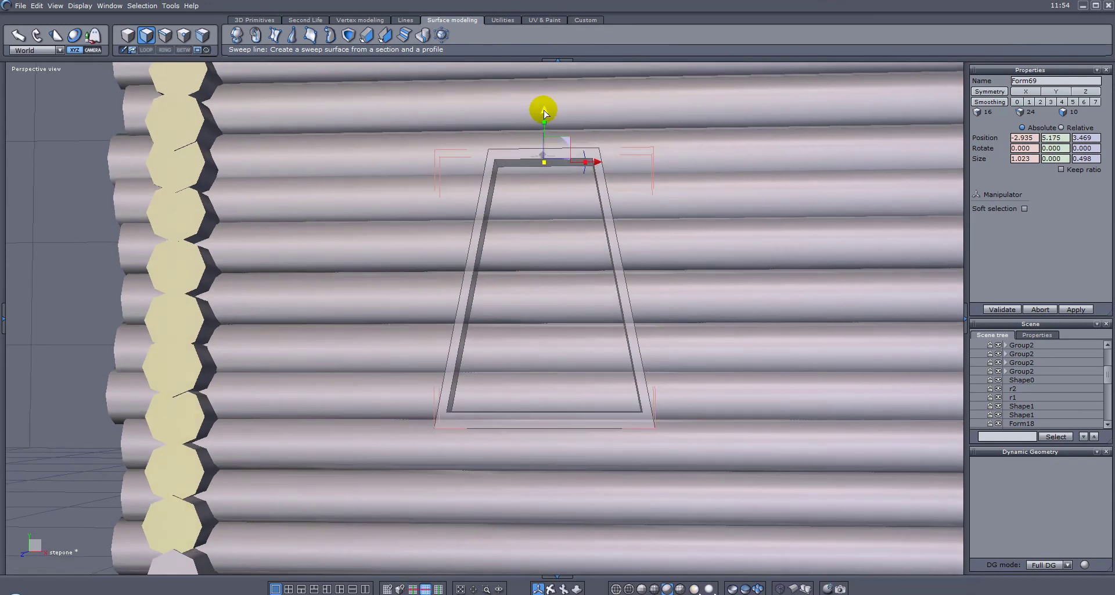
middle_click_drag(518, 192, 535, 237)
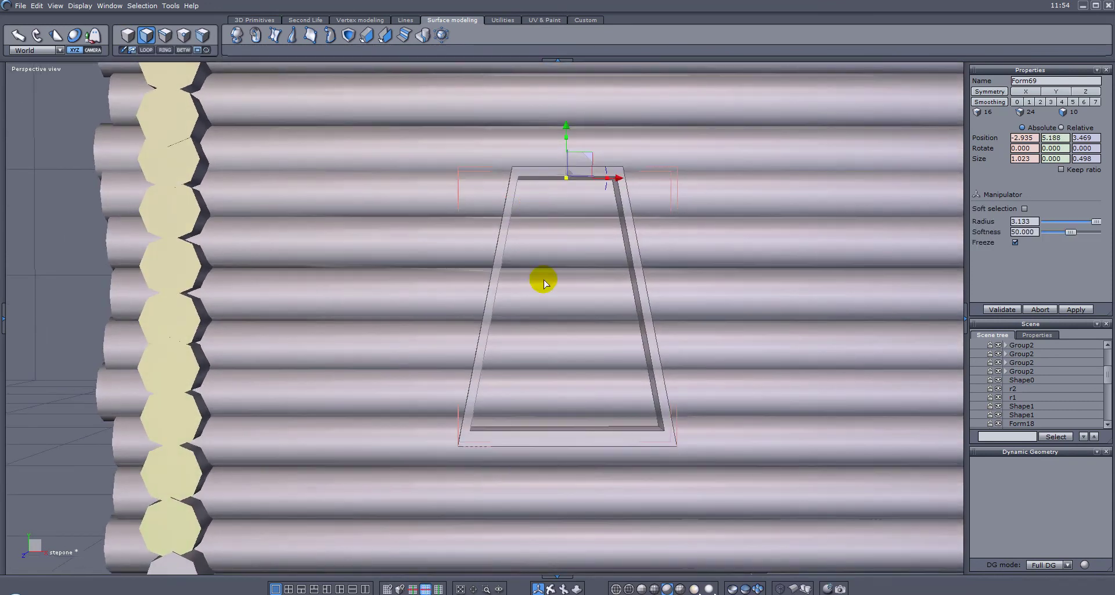
- Adjust the inner lower face of the window frame to about Y 2.492
left_click(589, 433)
right_click_drag(589, 433, 595, 324)
left_click_drag(590, 314, 590, 316)
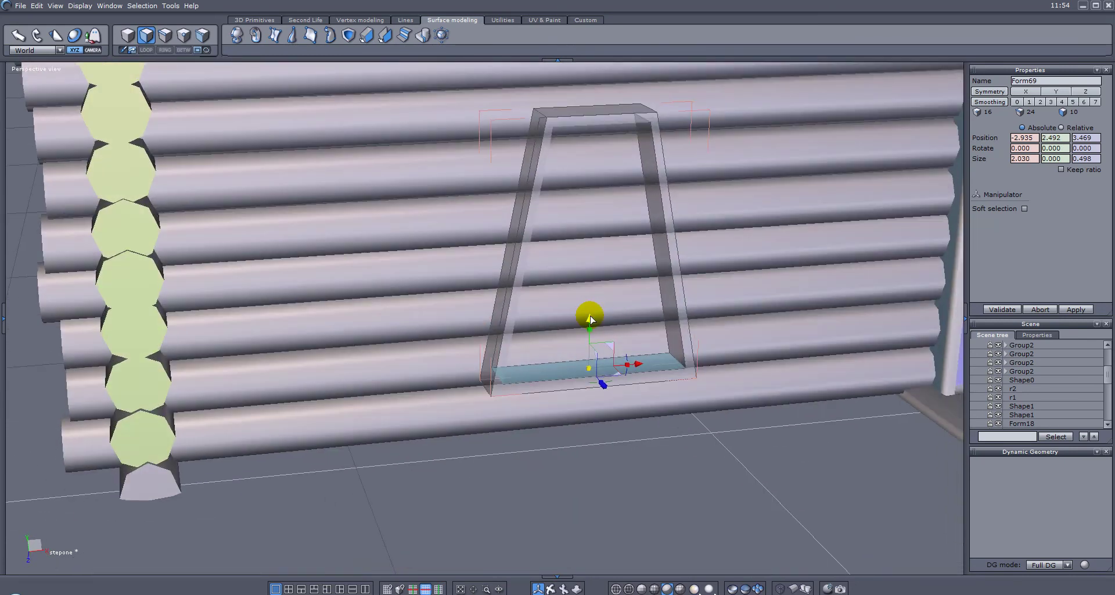
right_click_drag(502, 324, 697, 322)
key("Escape")
- Enlarge the outer edge loop on the frame's wall side to about 2.440 x 3.110
right_click_drag(812, 316, 500, 266)
middle_click_drag(510, 256, 530, 288)
right_click_drag(532, 291, 754, 355)
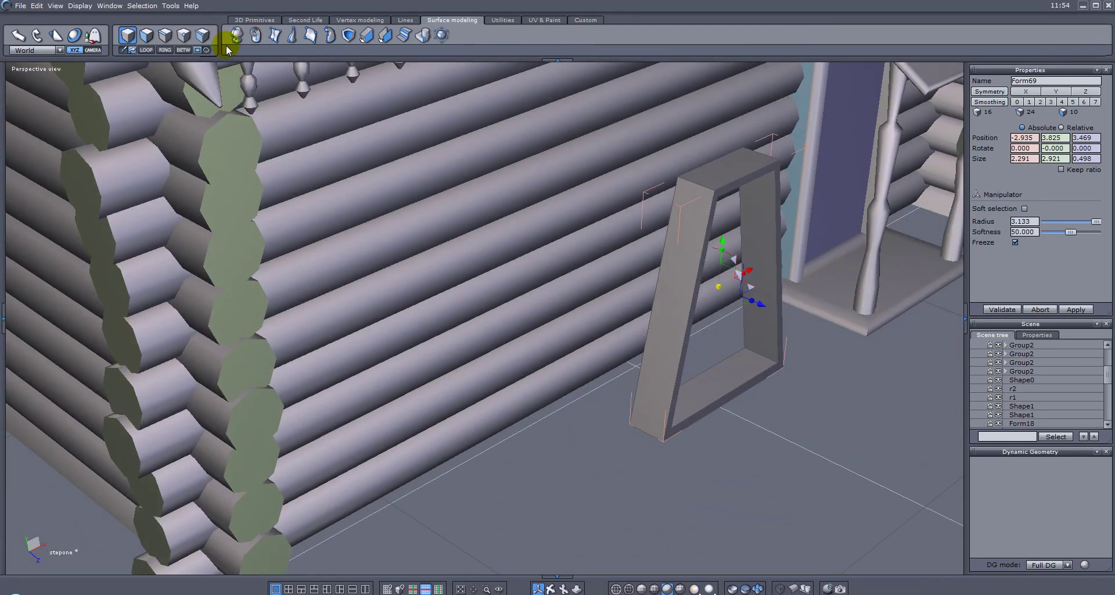
left_click(165, 36)
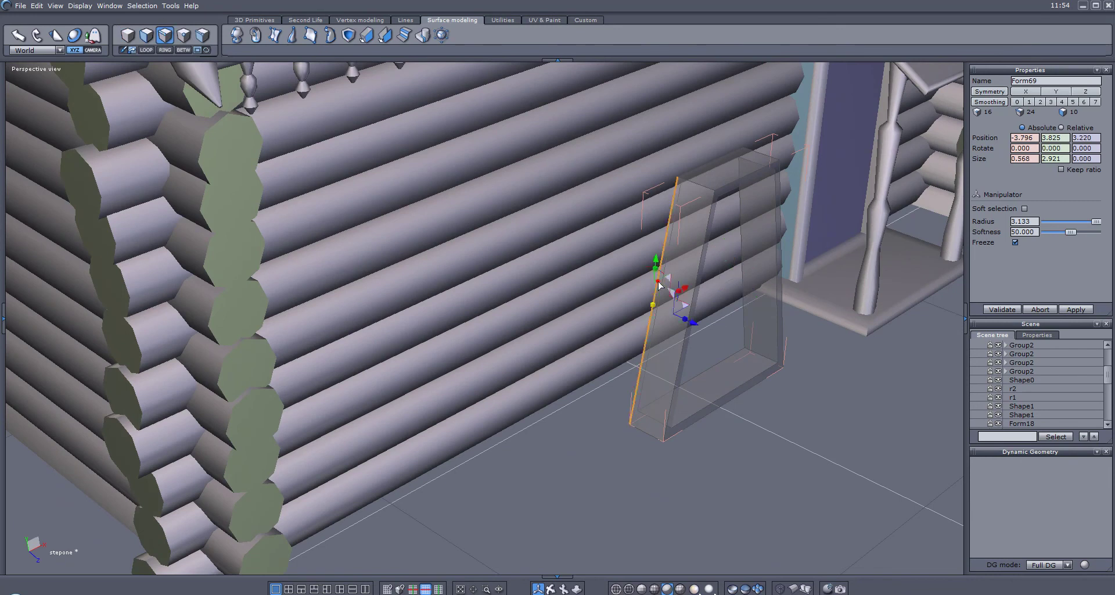
double_click(658, 284)
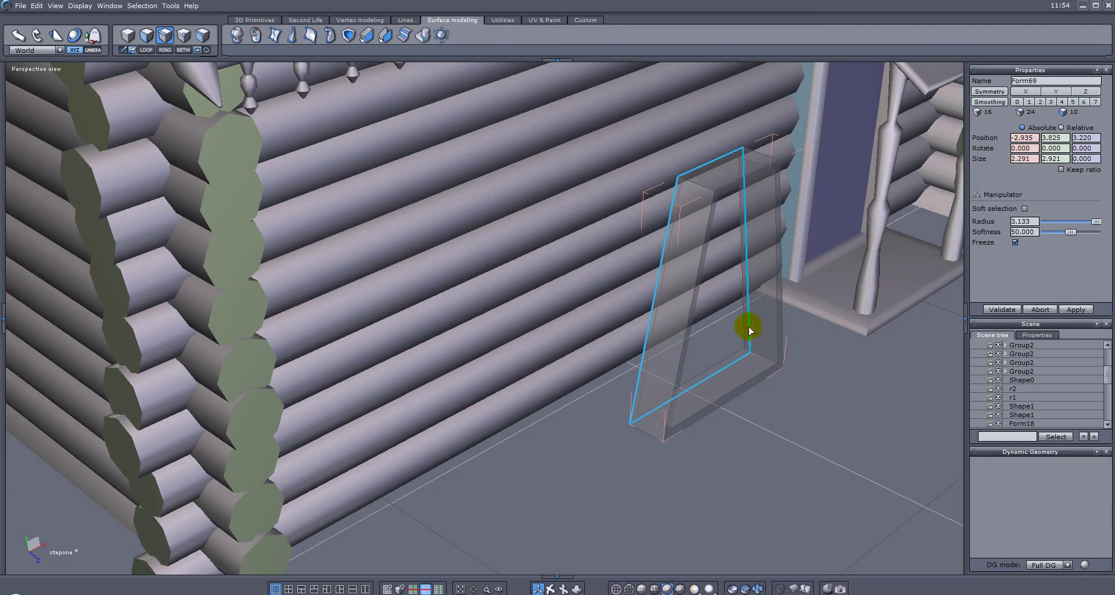
middle_click_drag(525, 422, 550, 287)
left_click_drag(594, 244, 595, 251)
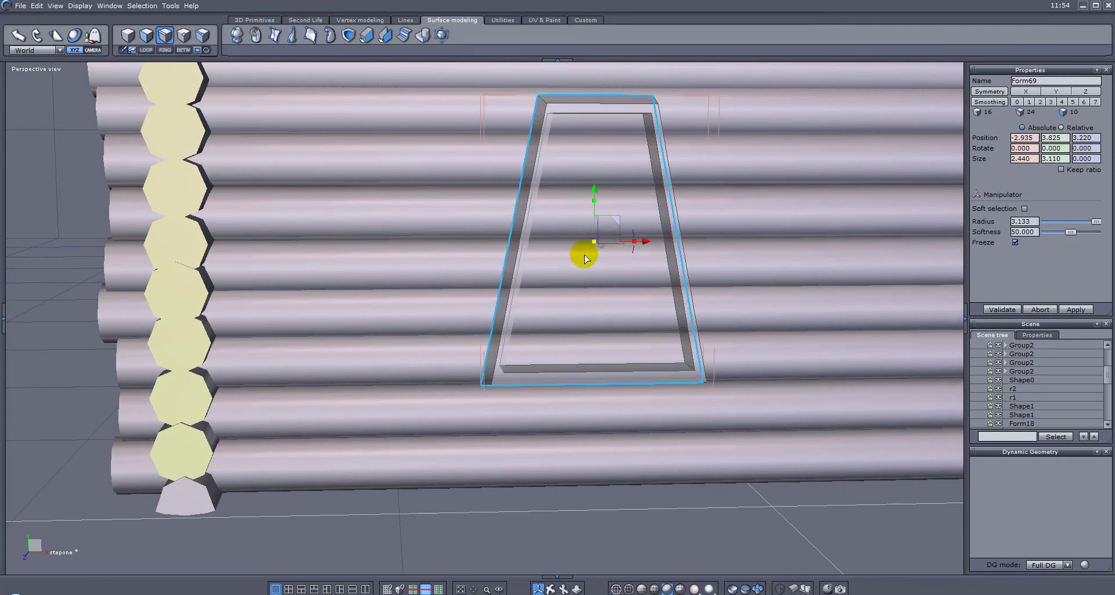
middle_click_drag(398, 288, 667, 305)
middle_click_drag(760, 126, 513, 257)
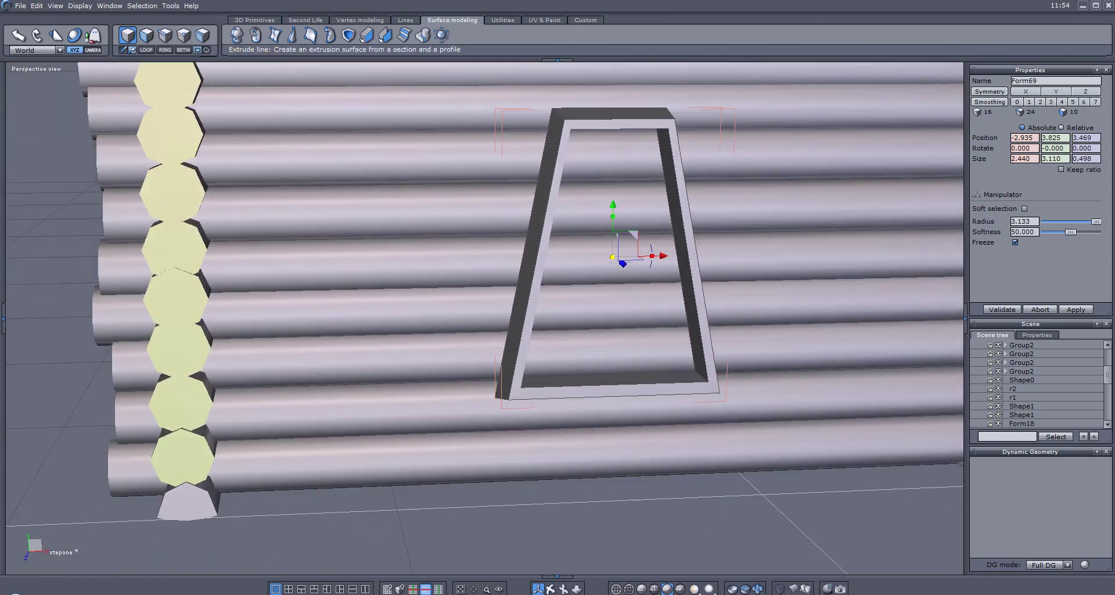
- Add a cube about 0.215 in size inside the window frame and stretch it into a vertical bar about 3.025 tall
left_click(256, 19)
left_click(236, 36)
left_click(613, 234)
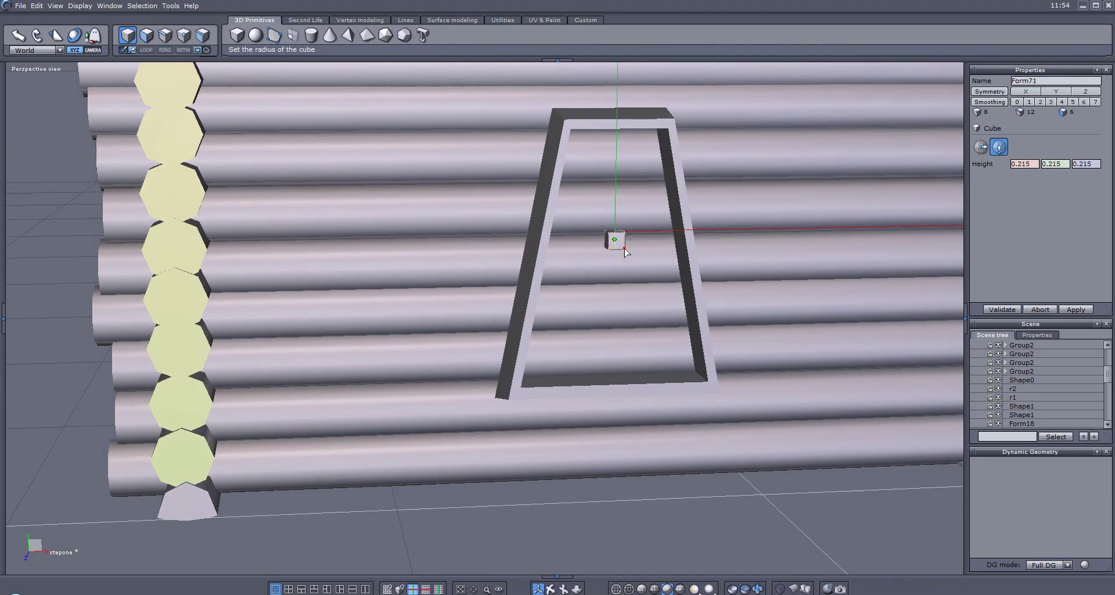
left_click(625, 250)
right_click_drag(654, 269, 639, 266)
left_click_drag(617, 200, 616, 156)
right_click_drag(559, 293, 718, 254)
- Centre the vertical bar in the window frame at about X -2.933, Z 3.413, and shorten it to about 2.922
left_click_drag(597, 234, 805, 251)
right_click_drag(850, 269, 642, 269)
left_click_drag(692, 255, 575, 207)
left_click(630, 237)
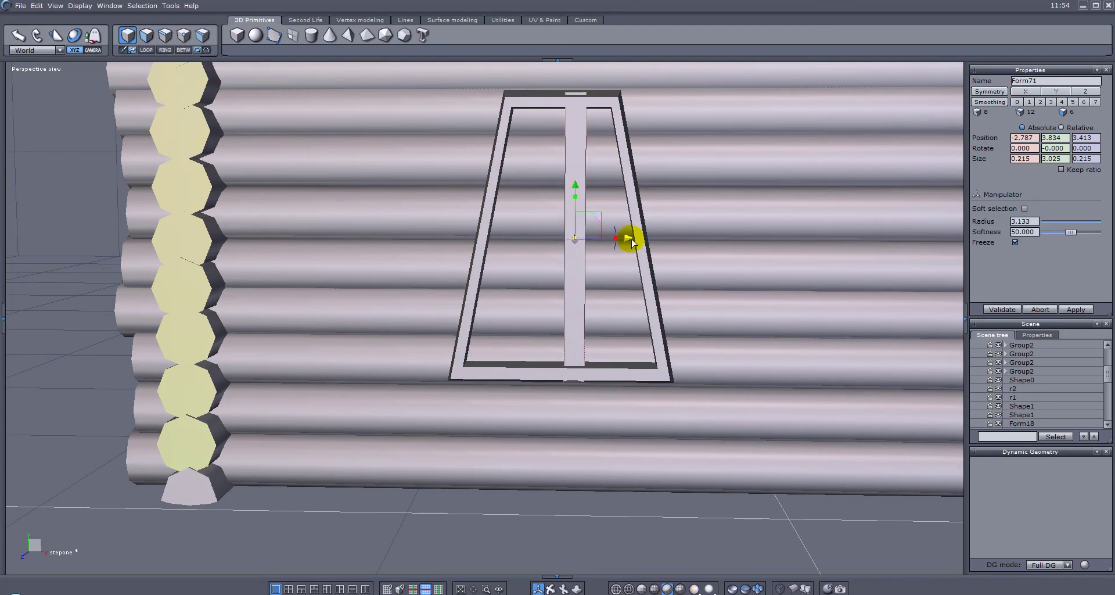
left_click_drag(630, 237, 621, 236)
left_click_drag(564, 196, 568, 198)
mouse_move(538, 210)
middle_mouse_down()
mouse_move(580, 191)
mouse_move(555, 218)
middle_mouse_up()
- Rotate a copy of the bar 90 degrees into a crossbar, shorten it to the frame's width and lower it
left_click_drag(635, 255, 614, 241)
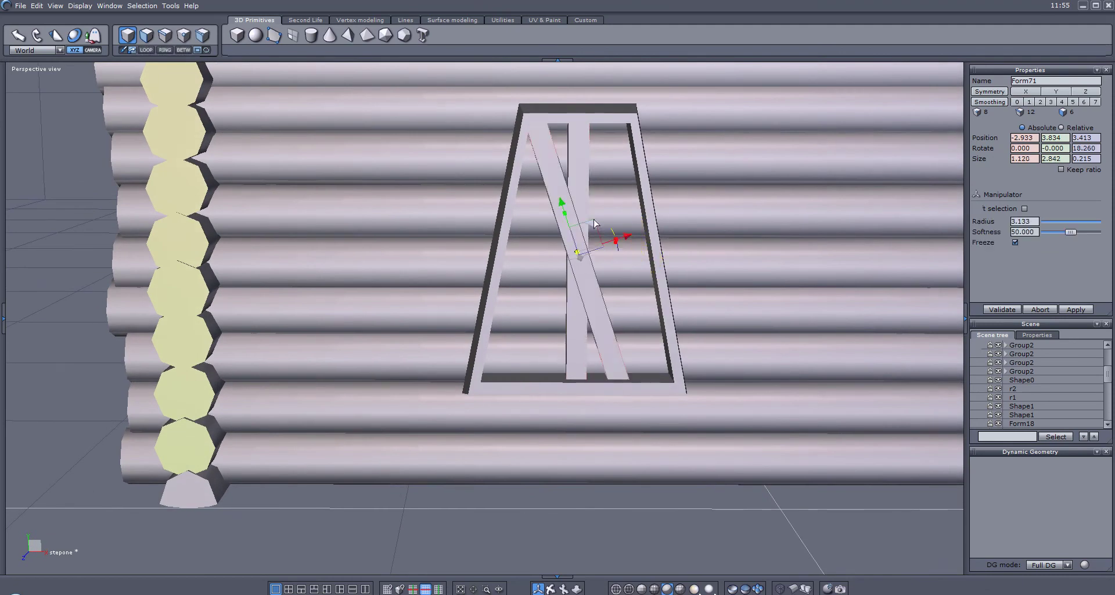
left_click(578, 211)
left_click(614, 254)
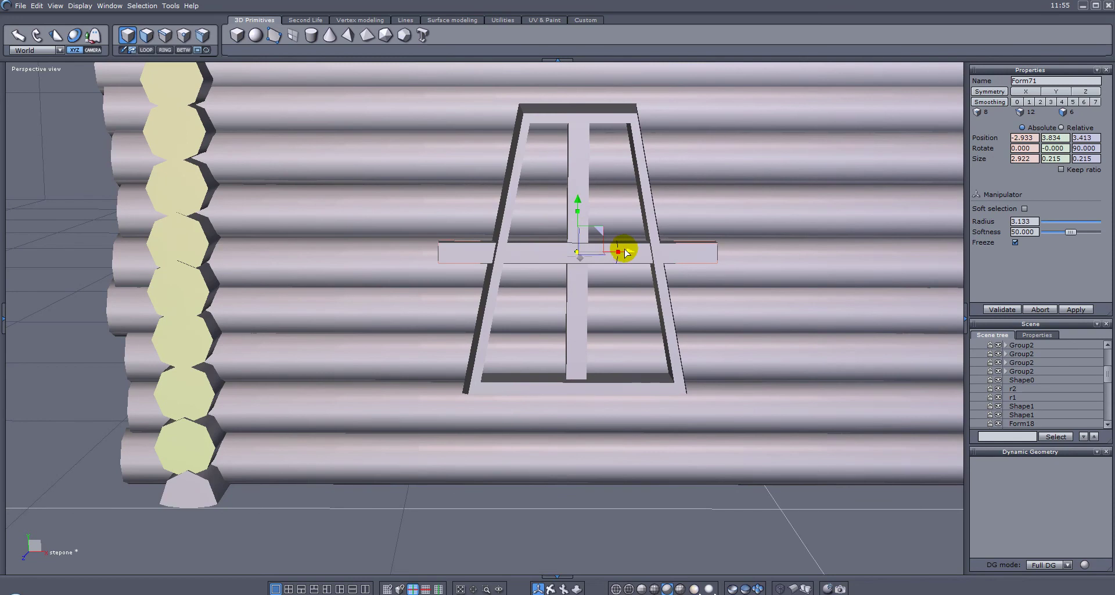
left_click_drag(614, 254, 598, 249)
left_click_drag(582, 202, 582, 263)
- Select both window bars and move them forward to about Z 3.549
middle_click_drag(616, 266, 623, 234)
right_click_drag(625, 236, 908, 363)
left_click(736, 293, "shift")
left_click_drag(770, 323, 783, 313)
right_click_drag(792, 337, 690, 279)
- Lower the vertical bar's protruding upper front edge into the window frame
left_click(726, 191)
scroll(726, 190, "up", 5)
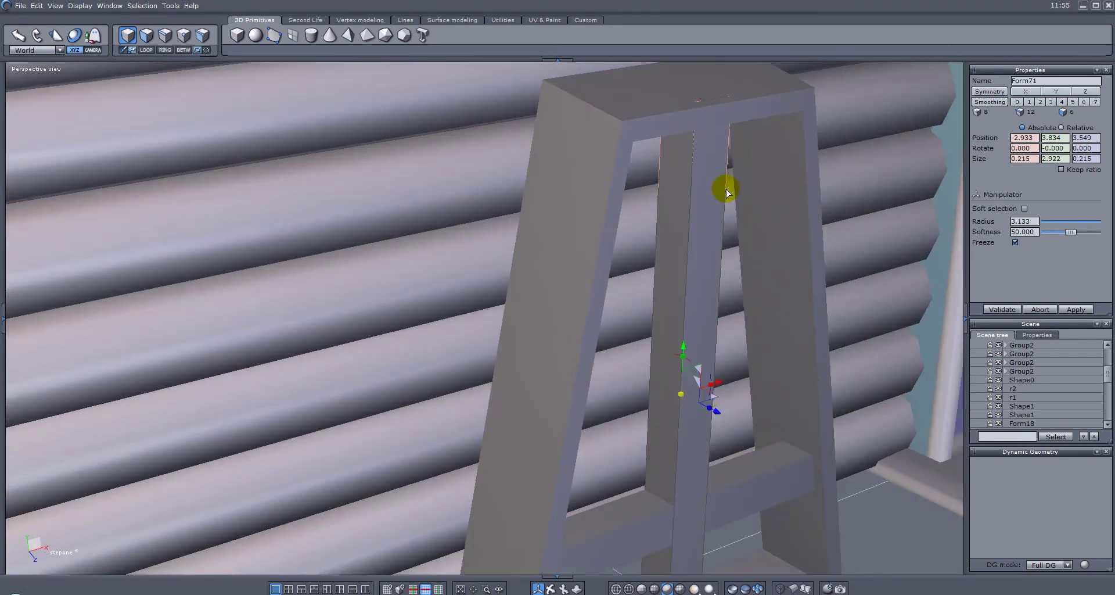
left_click(166, 36)
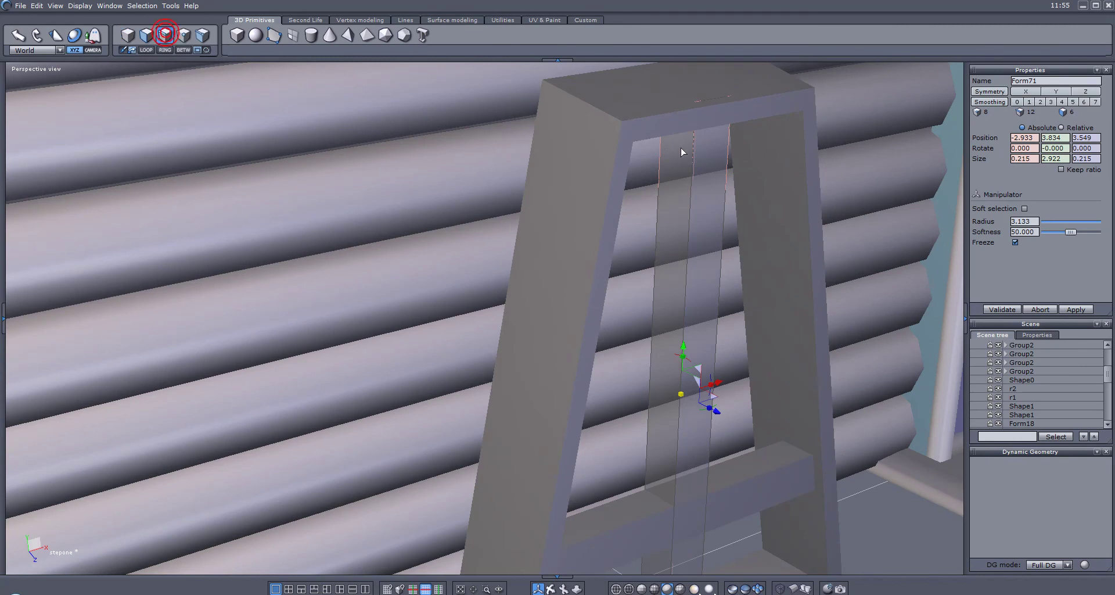
left_click(715, 102)
right_click_drag(745, 113, 701, 175)
left_click_drag(701, 177, 702, 189)
right_click_drag(662, 260, 805, 259)
middle_click_drag(811, 264, 736, 139)
right_click_drag(722, 184, 543, 273)
left_click(378, 198)
- Add a small cube at the middle of the window frame
scroll(426, 206, "down", 3)
middle_click_drag(510, 254, 619, 256)
right_click_drag(544, 272, 499, 266)
left_click(237, 34)
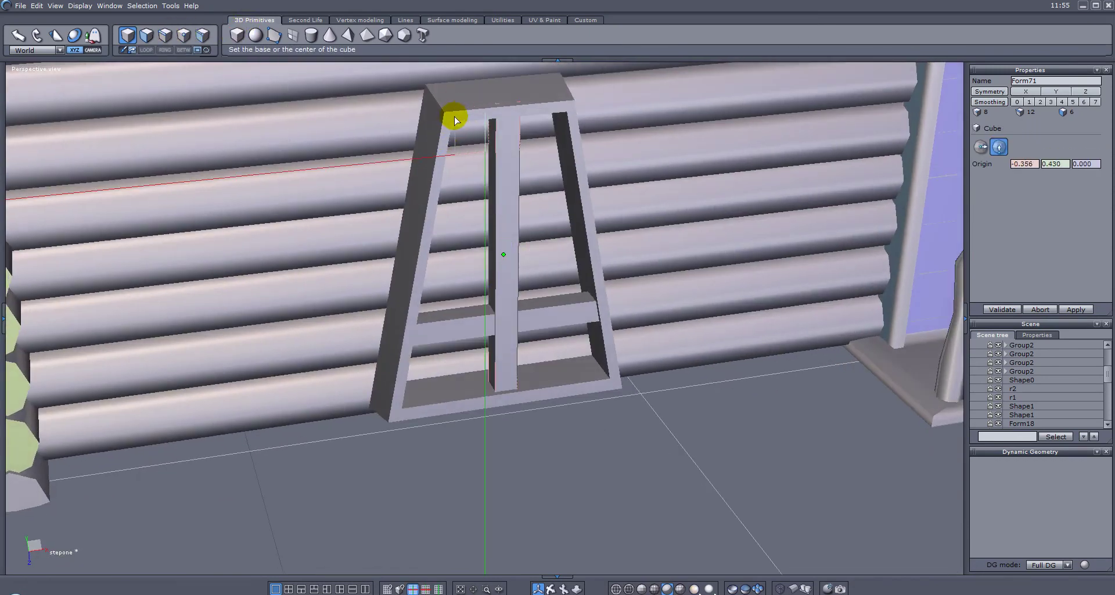
left_click(495, 237)
left_click(494, 245)
- Resize the new cube into a block about 1.515 x 2.887 x 0.458 behind the window bars at about Z 3.249
right_click_drag(493, 247, 593, 247)
left_click_drag(448, 292, 610, 144)
right_click_drag(610, 145, 616, 205)
mouse_move(596, 202)
left_mouse_down()
mouse_move(518, 195)
mouse_move(508, 206)
mouse_move(596, 205)
left_mouse_up()
left_click_drag(468, 163, 471, 1)
middle_click_drag(478, 191, 498, 286)
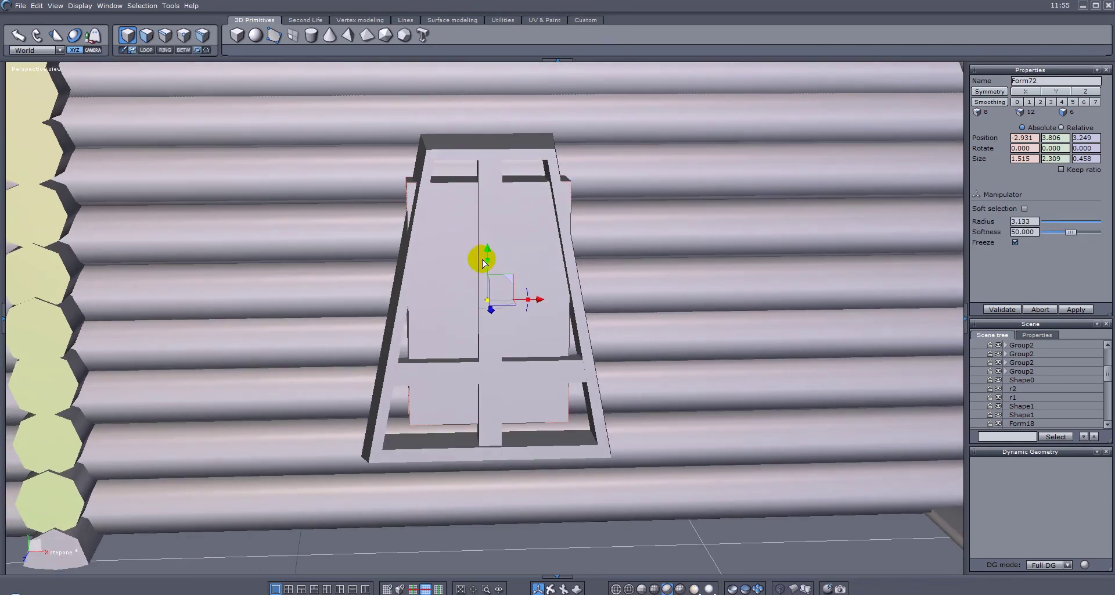
mouse_move(483, 253)
left_mouse_down()
mouse_move(480, 241)
mouse_move(489, 251)
left_mouse_up()
- Move the block in front of the window frame to about X -2.973, Z 3.734, and widen it to about 2.143
middle_click_drag(490, 251, 877, 248)
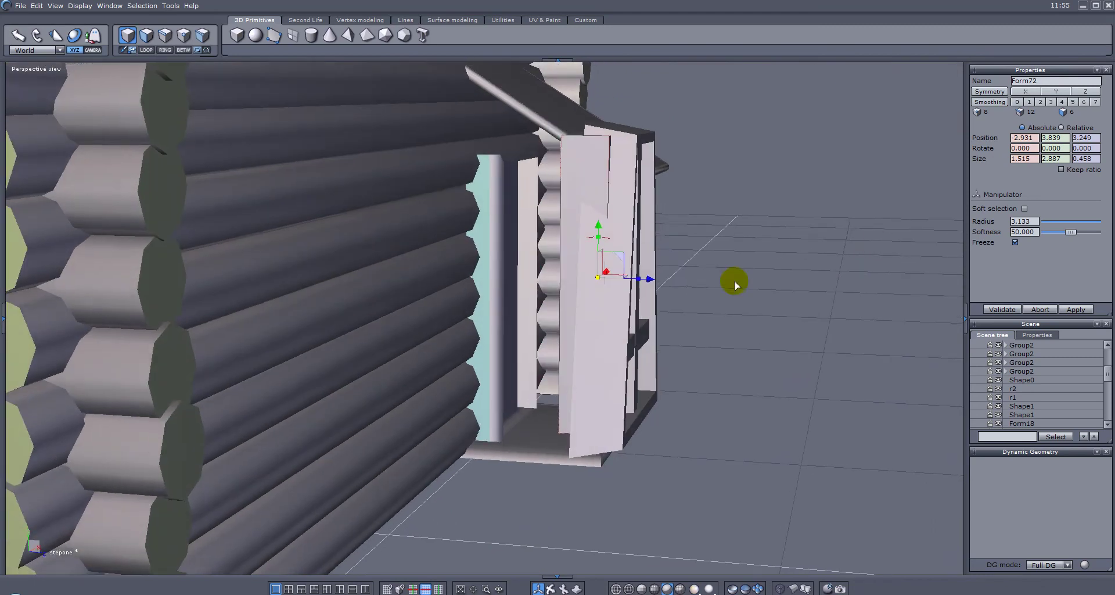
left_click_drag(649, 283, 729, 309)
middle_click_drag(729, 308, 511, 320)
mouse_move(536, 296)
left_mouse_down()
mouse_move(518, 292)
mouse_move(535, 289)
left_mouse_up()
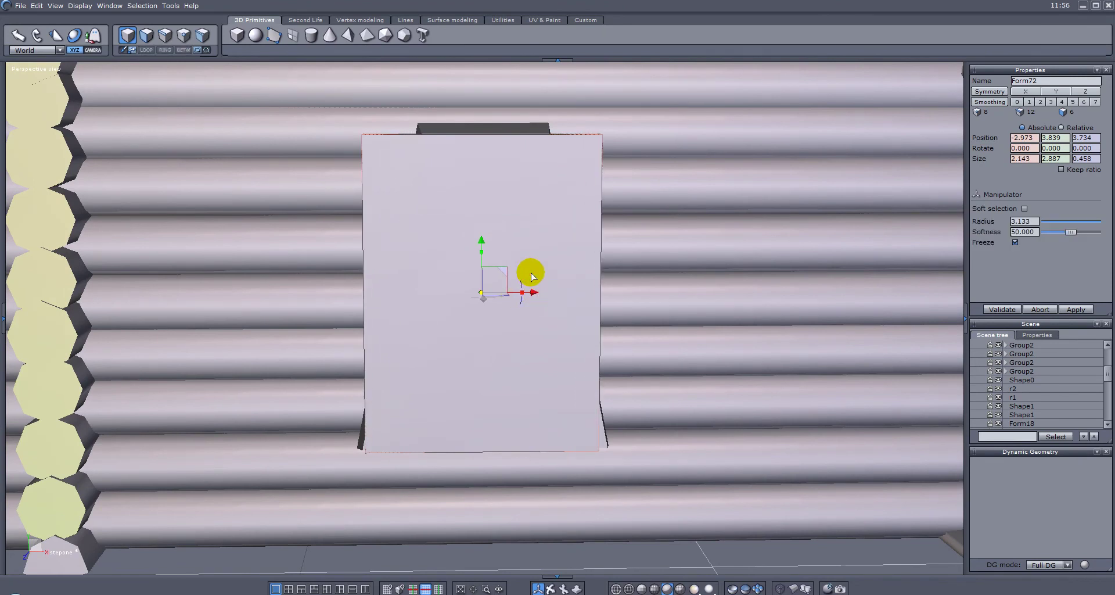
- Narrow the block's upper end to about 1.048 so its sides taper like the window frame
middle_click_drag(539, 210, 545, 279)
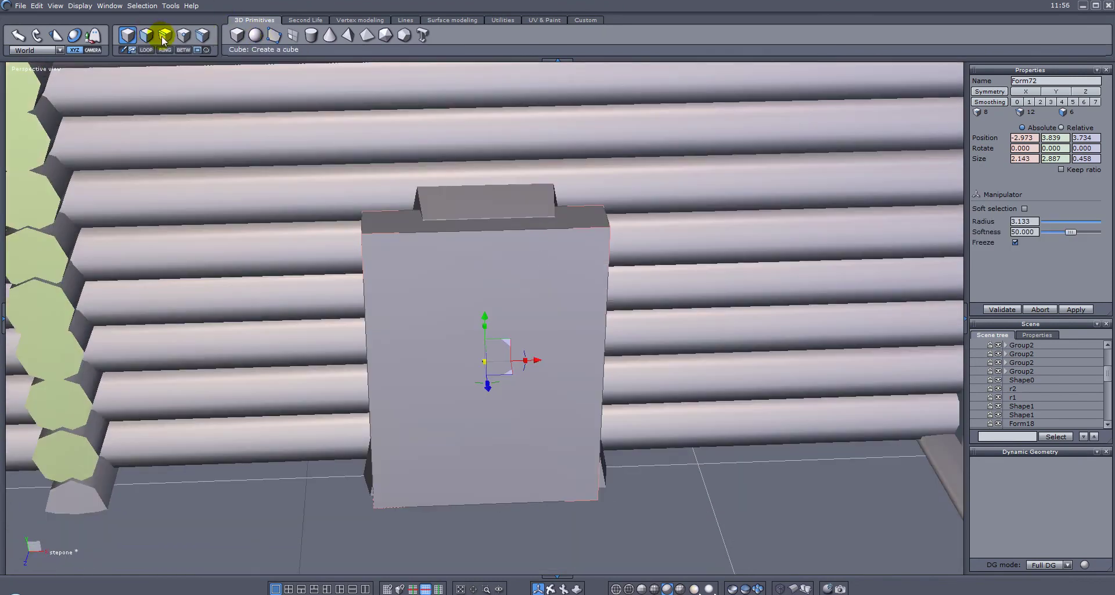
left_click(164, 38)
left_click(361, 227)
left_click(609, 223)
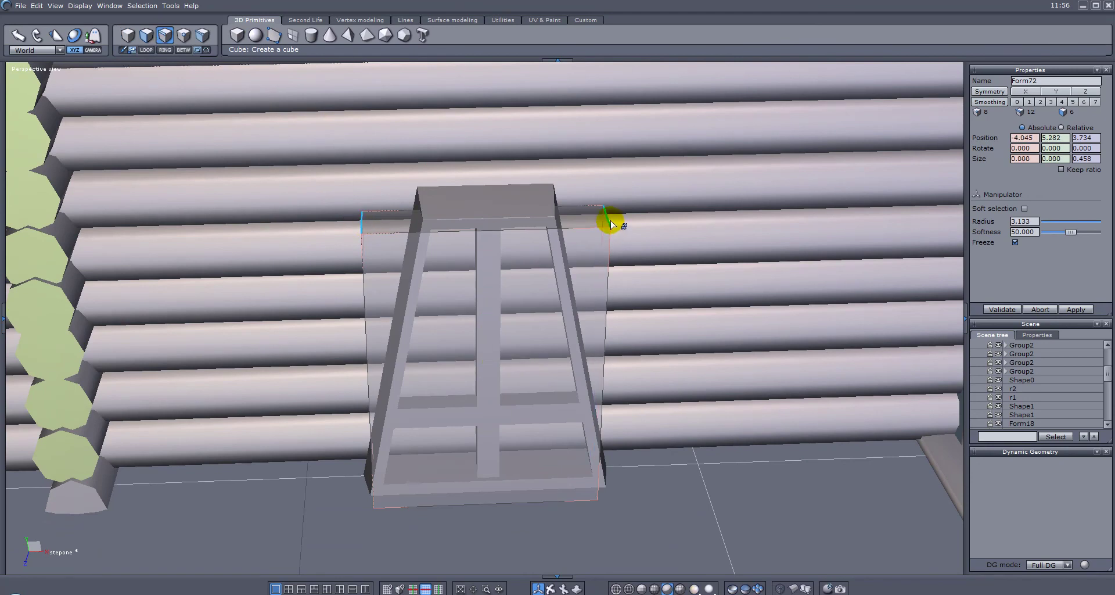
left_click_drag(531, 217, 507, 220)
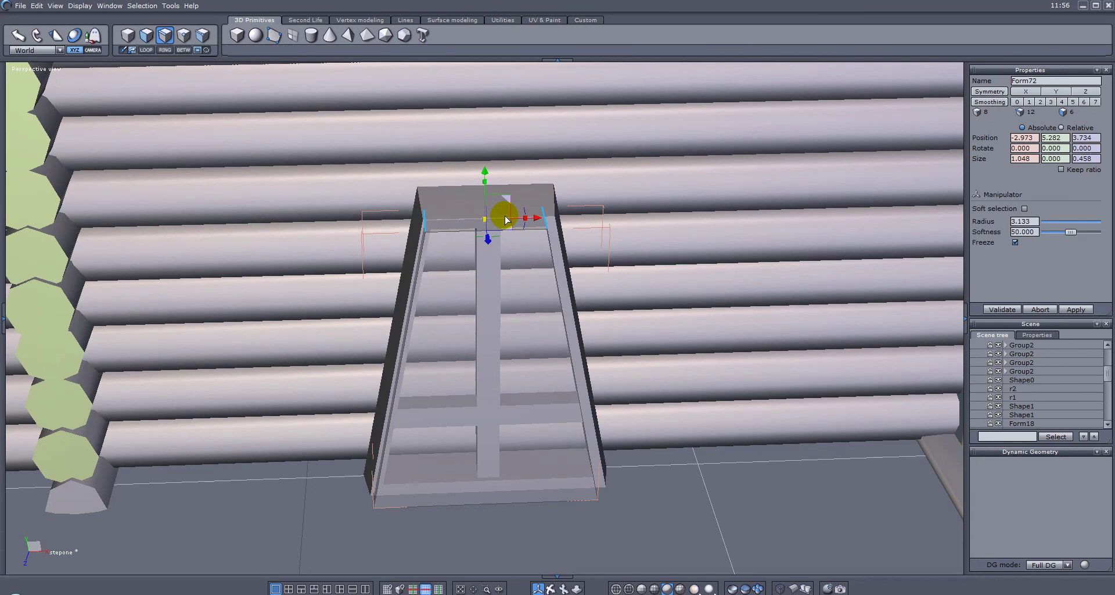
- Thin the tapered block to a pane about 0.106 deep and place it in front of the frame at about Z 4.380
key("F4")
right_click_drag(364, 295, 671, 279)
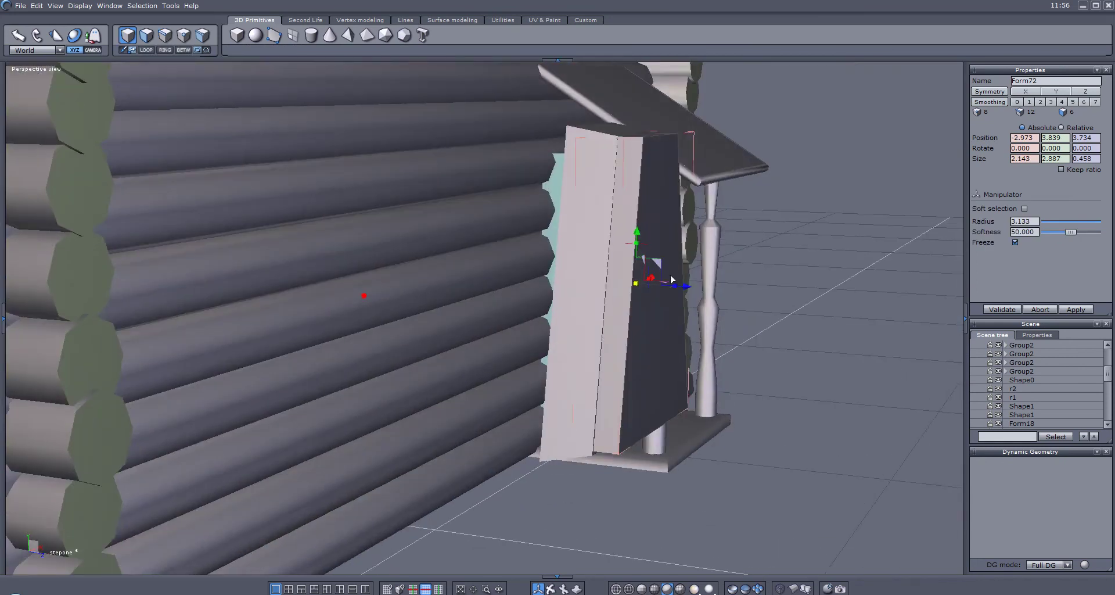
left_click_drag(686, 287, 803, 361)
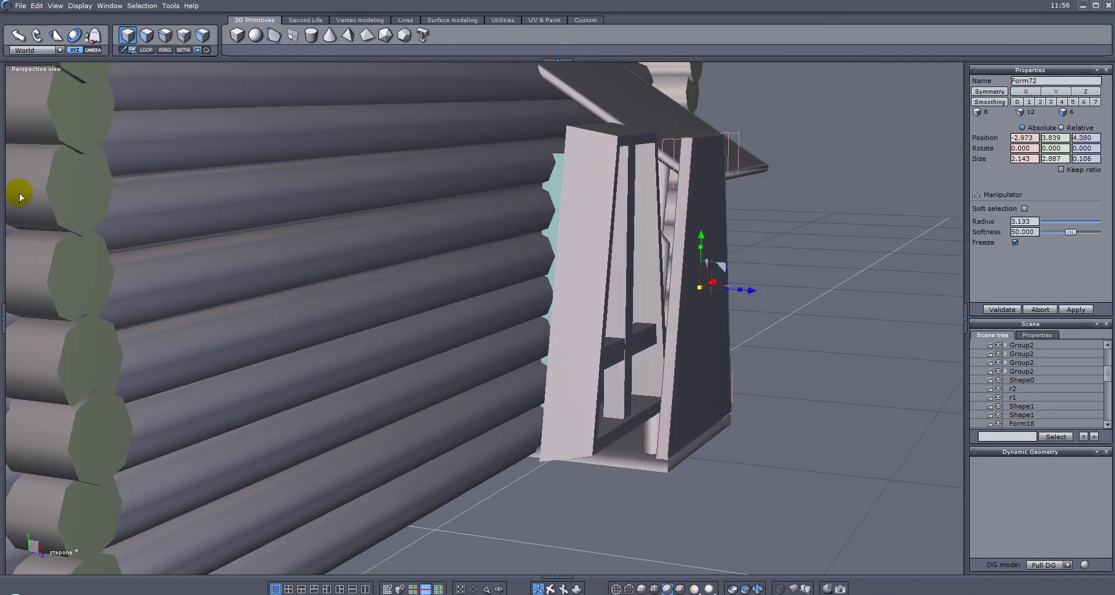
- Assign the pane's front face and back face to two separate new shading domains
left_click(4, 319)
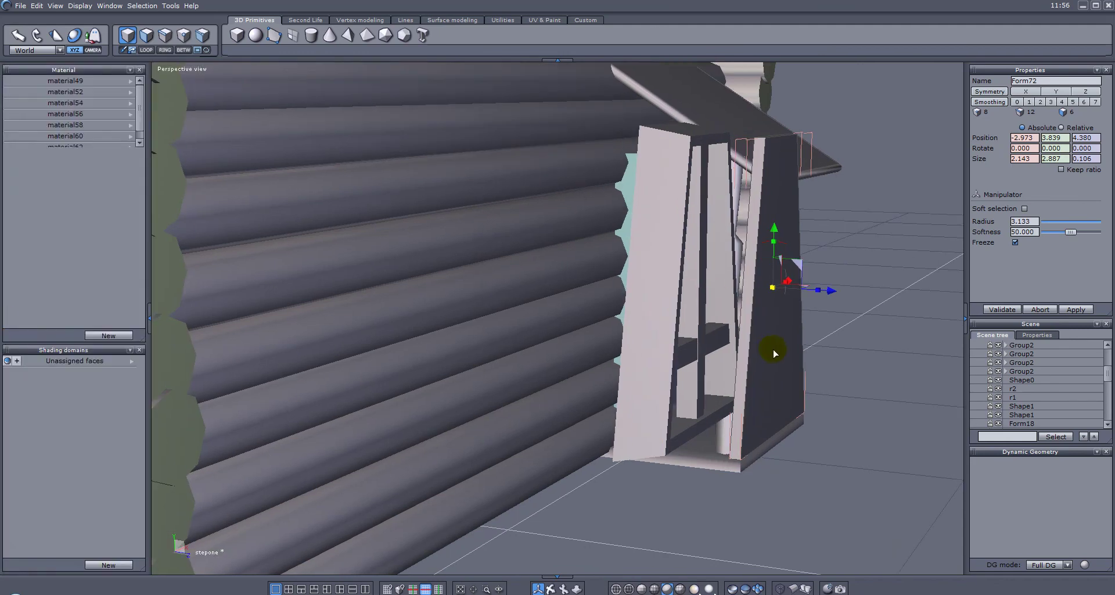
left_click(146, 36)
left_click(804, 348)
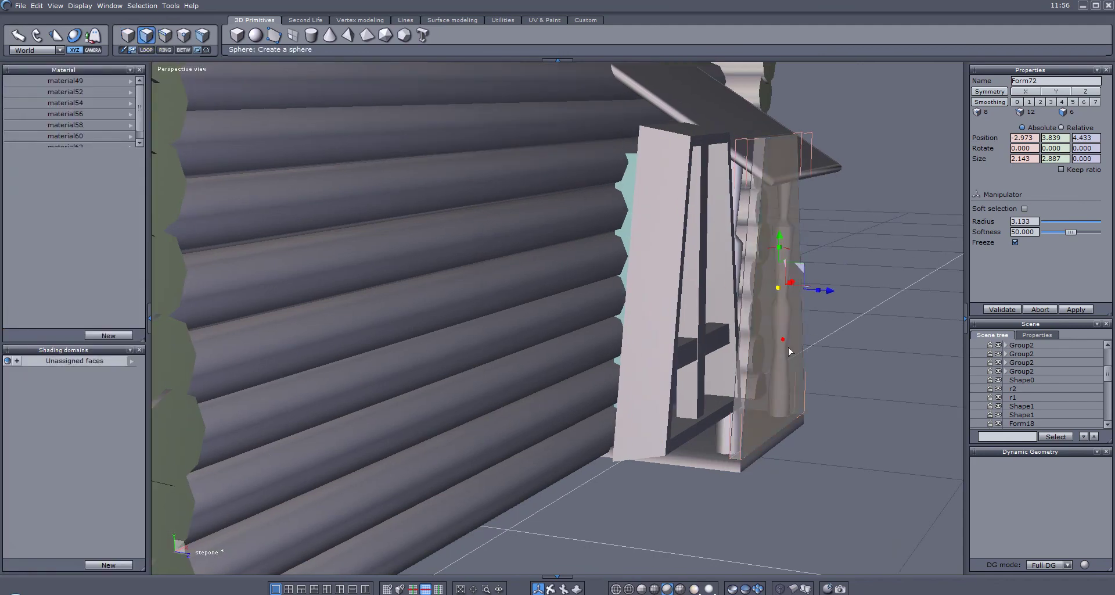
left_click(108, 565)
mouse_move(451, 298)
middle_mouse_down()
mouse_move(582, 424)
mouse_move(740, 349)
middle_mouse_up()
left_click(769, 345)
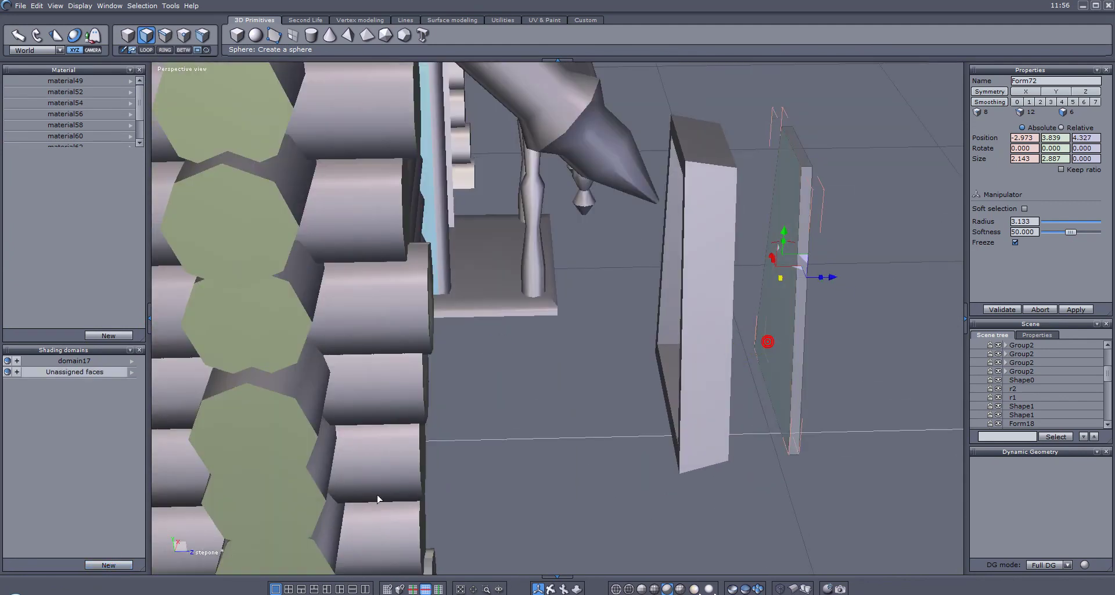
left_click(135, 564)
- Move the pane back inside the window frame, behind the crossing bars
mouse_move(592, 394)
middle_mouse_down()
mouse_move(405, 391)
mouse_move(472, 368)
middle_mouse_up()
left_click(847, 325)
left_click_drag(819, 322, 735, 320)
- Select the pane, frame and both bars together and push the whole window into the front log wall
middle_click_drag(809, 321, 644, 318)
left_click(597, 314, "shift")
left_click(666, 367, "shift")
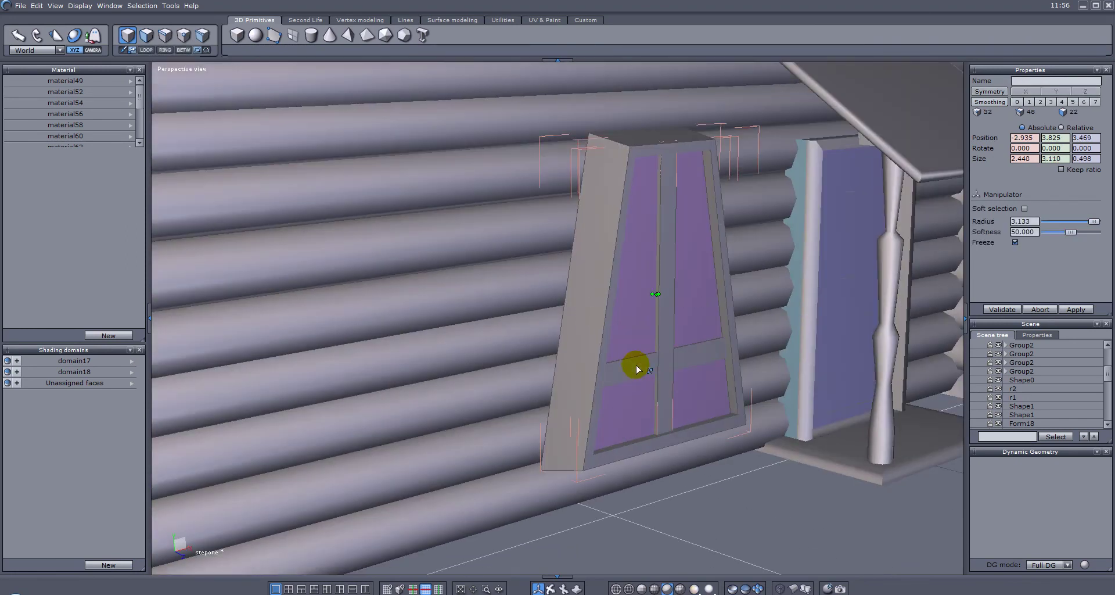
scroll(749, 363, "down", 5)
middle_click_drag(809, 286, 959, 293)
left_click_drag(768, 308, 590, 305)
- Try rotating the window assembly within the plane of the front wall
middle_click_drag(745, 317, 381, 265)
scroll(610, 278, "down", 5)
scroll(610, 281, "down", 3)
middle_click_drag(610, 280, 650, 298)
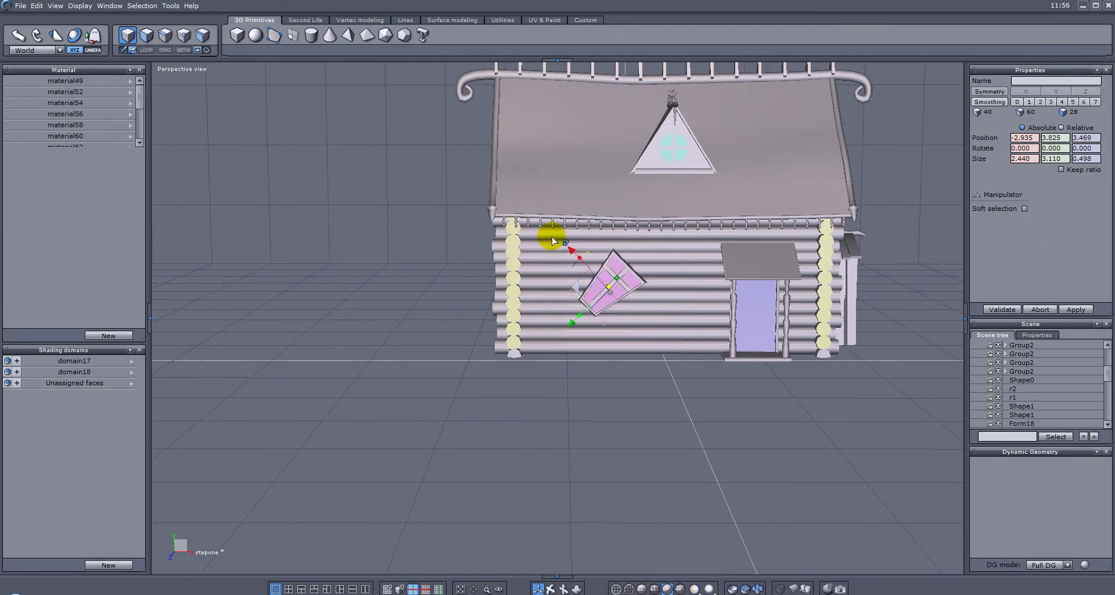
middle_click_drag(426, 323, 436, 303)
left_click_drag(716, 287, 733, 290)
left_click(660, 295)
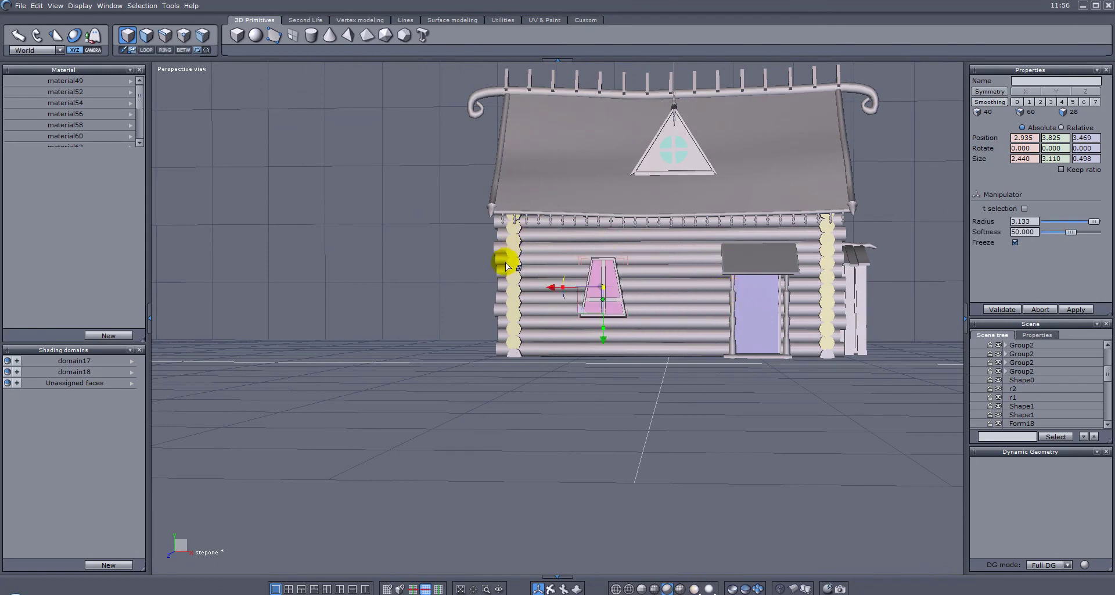
- Fine-tune how deep the window assembly sits in the front wall's logs
middle_click_drag(421, 266, 598, 294)
scroll(599, 295, "up", 3)
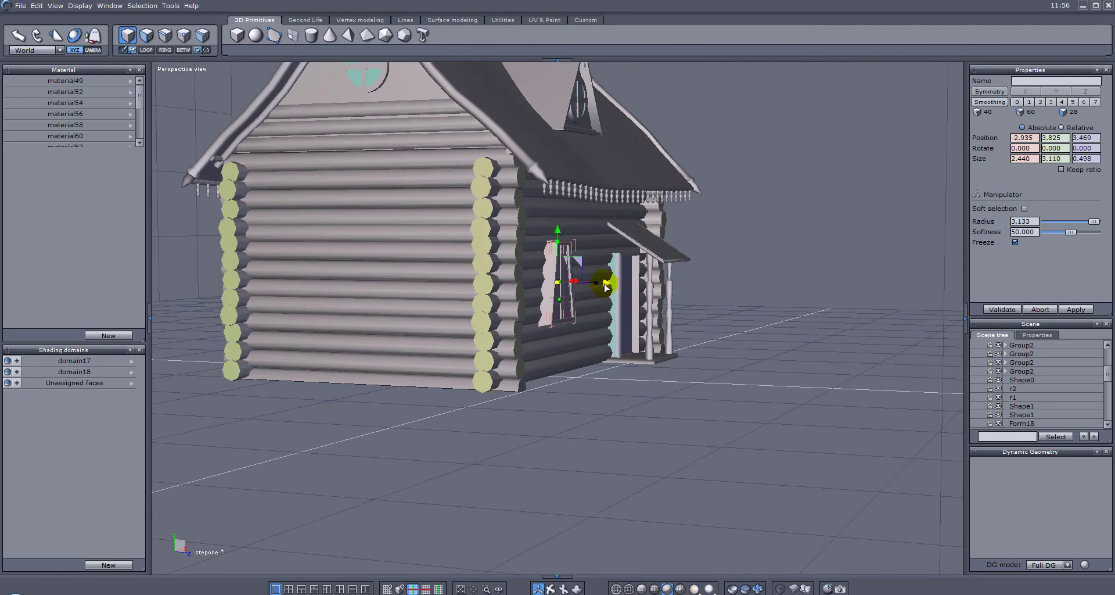
mouse_move(609, 284)
left_mouse_down()
mouse_move(620, 286)
mouse_move(601, 284)
left_mouse_up()
scroll(578, 308, "up", 2)
middle_click_drag(715, 310, 549, 307)
left_click_drag(672, 275, 639, 271)
- Copy the window assembly across to the rear side of the cabin and turn the copy to face outward
scroll(647, 290, "down", 5)
right_click_drag(819, 410, 899, 354)
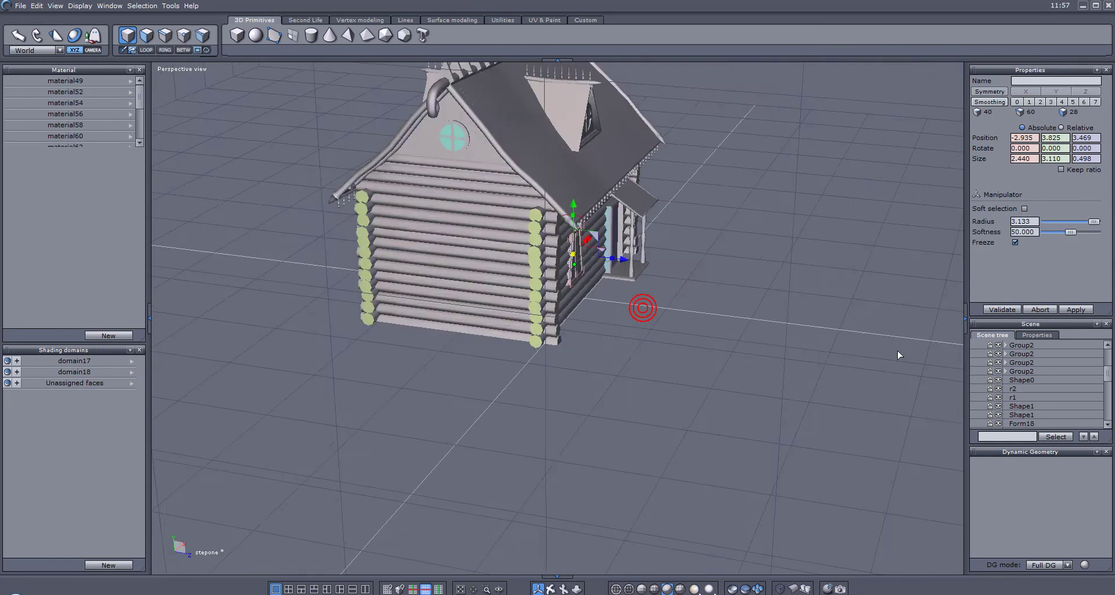
left_click_drag(531, 266, 350, 233)
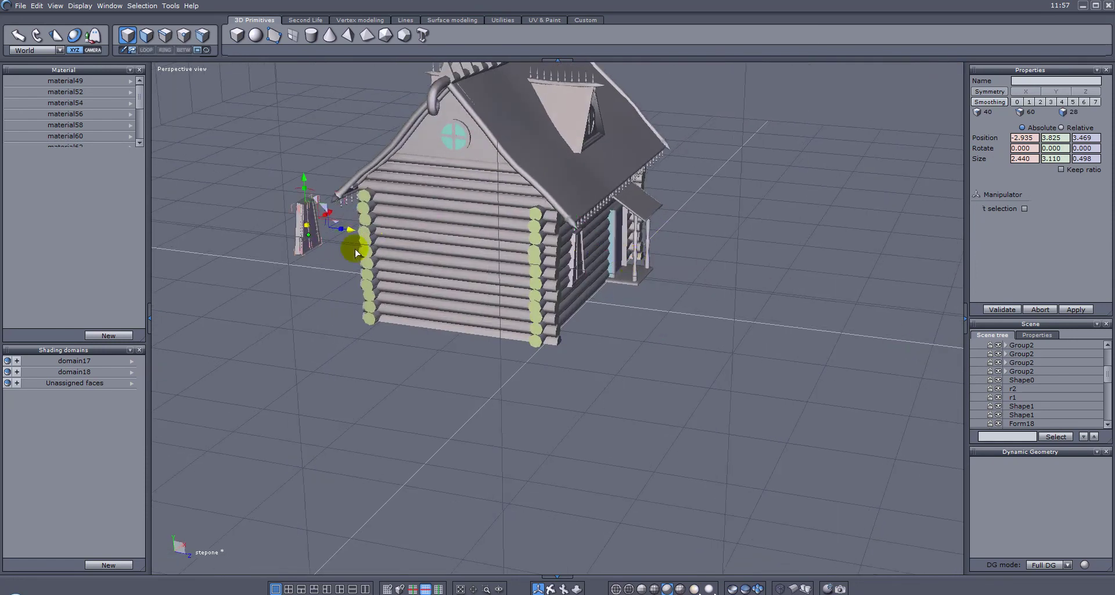
right_click_drag(399, 227, 615, 267, "alt")
left_click_drag(615, 267, 648, 454, "alt")
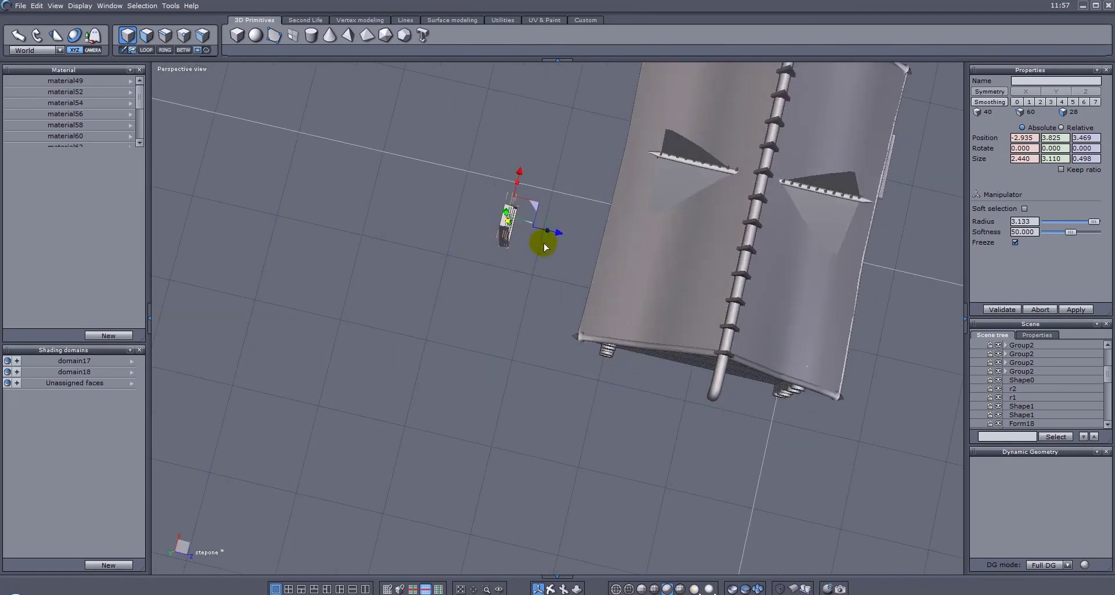
left_click_drag(554, 199, 454, 155)
right_click_drag(410, 184, 577, 246)
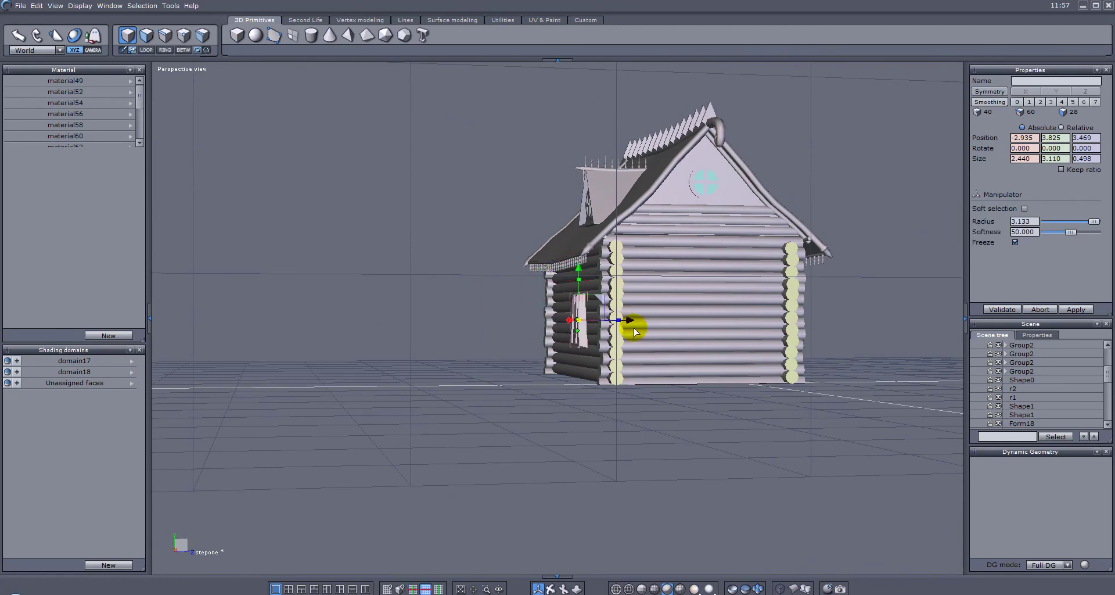
- Sink the rear window into the back log wall and duplicate it along the same wall
scroll(596, 325, "up", 5)
left_click_drag(524, 309, 540, 311)
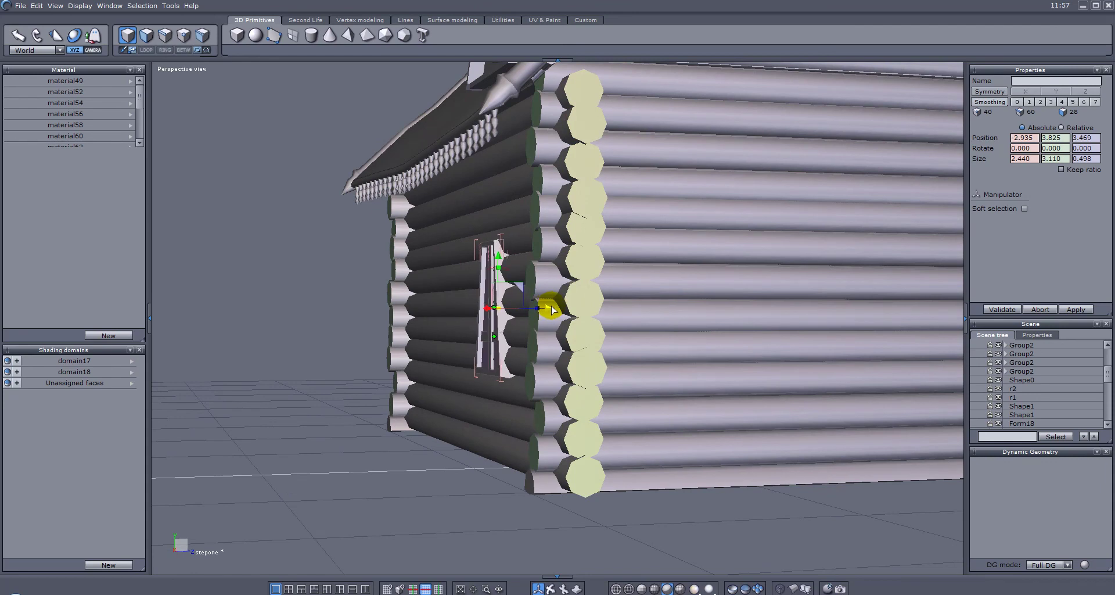
right_click_drag(521, 306, 715, 315)
middle_click_drag(365, 315, 639, 321)
right_click_drag(648, 321, 762, 327)
left_click_drag(706, 306, 382, 306, "shift")
- Copy a rear window out past the gable end to about X -13.030, Z -10.278 and turn the copy 90° to match that wall
scroll(593, 312, "down", 5)
right_click_drag(702, 286, 499, 280)
left_click_drag(499, 274, 755, 318)
right_click_drag(880, 336, 589, 402)
left_click_drag(589, 405, 531, 347)
right_click_drag(533, 348, 540, 381)
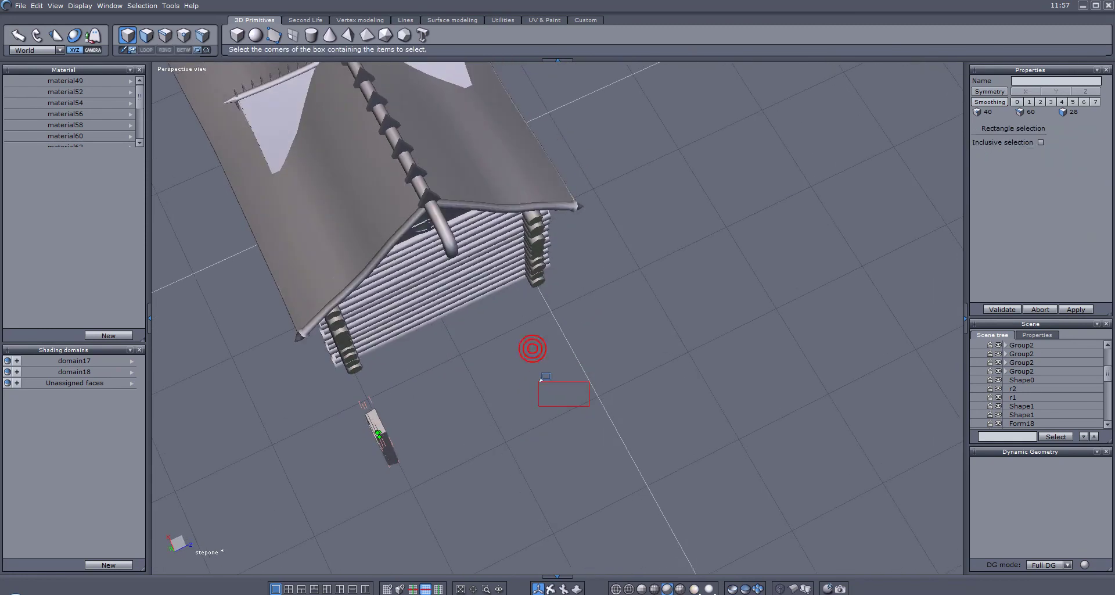
left_click_drag(539, 382, 538, 384)
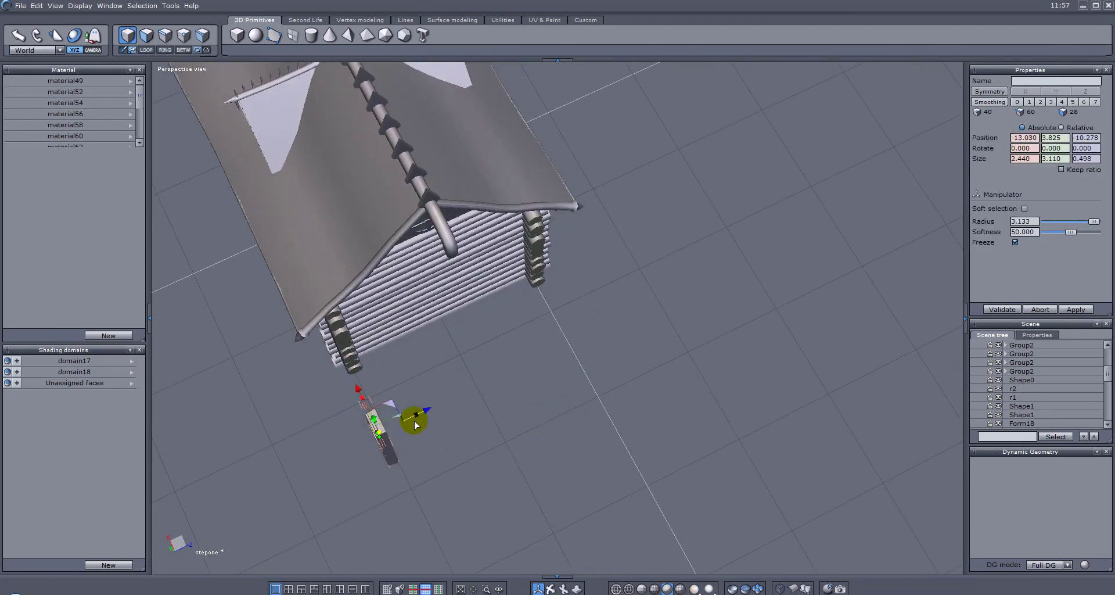
left_click_drag(419, 422, 337, 355)
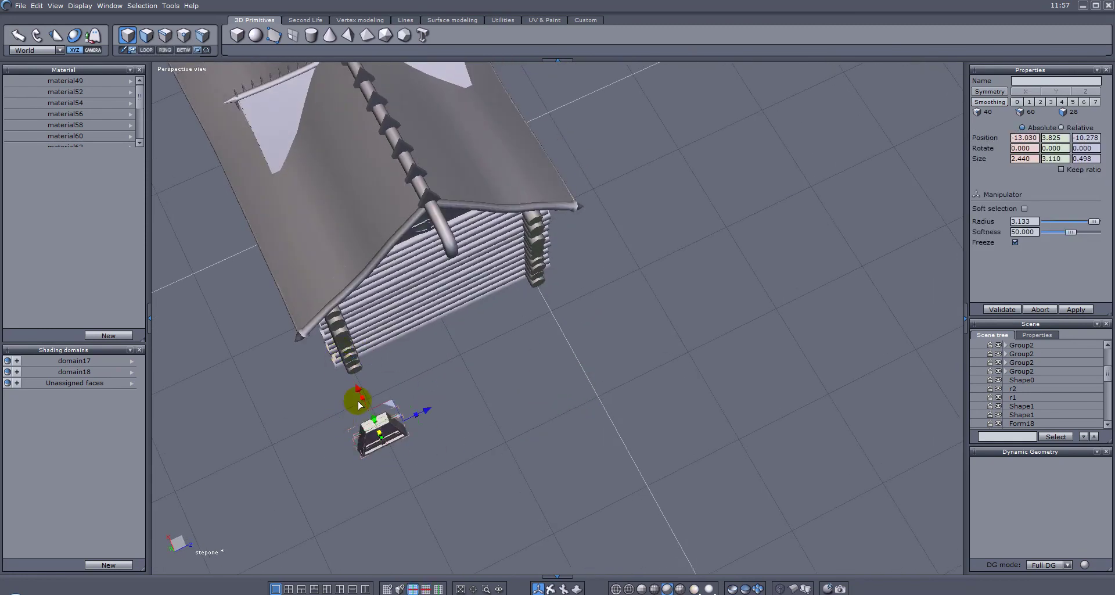
- Move the turned window copy to the middle of the gable wall and sink it into the logs
left_click_drag(428, 408, 532, 323)
right_click_drag(350, 329, 569, 99)
left_click_drag(568, 140, 475, 144)
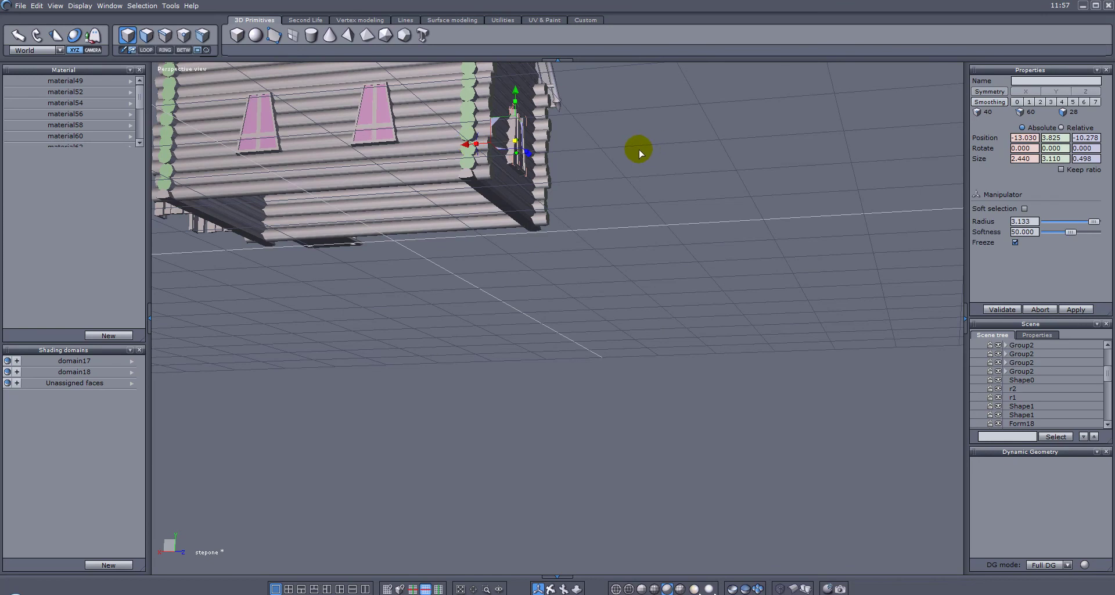
right_click_drag(644, 149, 620, 152)
middle_click_drag(542, 128, 544, 257)
right_click_drag(519, 265, 505, 284)
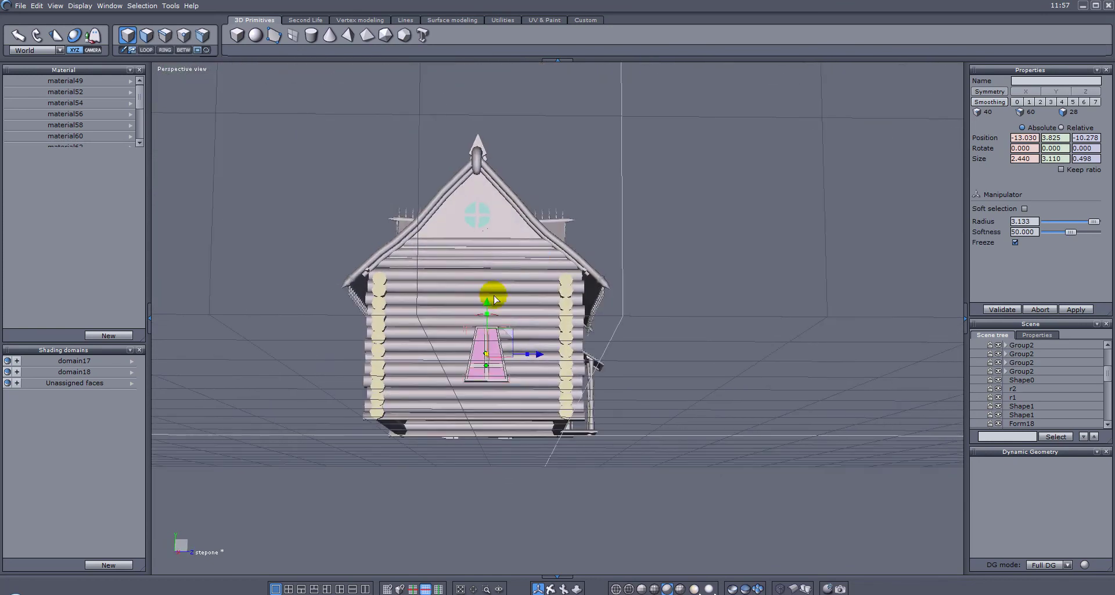
- Align the gable-wall window sideways with the round attic window, using that window as a guide, and return it to mid-wall height
left_click_drag(486, 305, 487, 158)
left_click_drag(539, 207, 529, 208)
left_click_drag(476, 149, 488, 295)
middle_click_drag(488, 294, 619, 298)
left_click(497, 296)
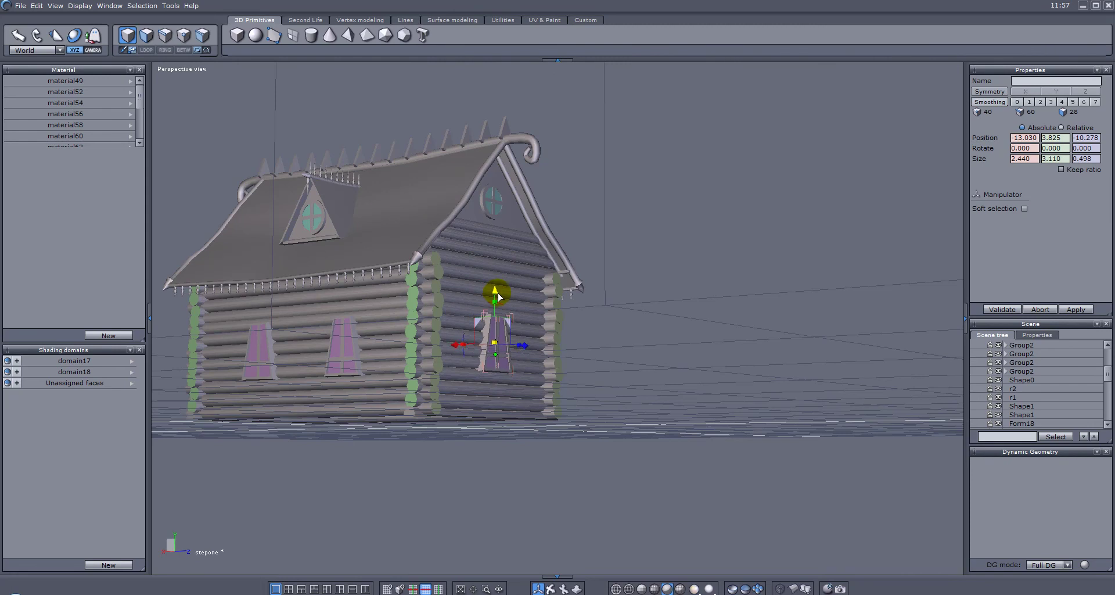
middle_click_drag(510, 296, 548, 279)
left_click(671, 291)
- Examine the placement of all windows from every side of the cabin
scroll(548, 279, "down", 5)
middle_click_drag(731, 270, 628, 274)
scroll(627, 273, "up", 5)
middle_click_drag(552, 273, 740, 291)
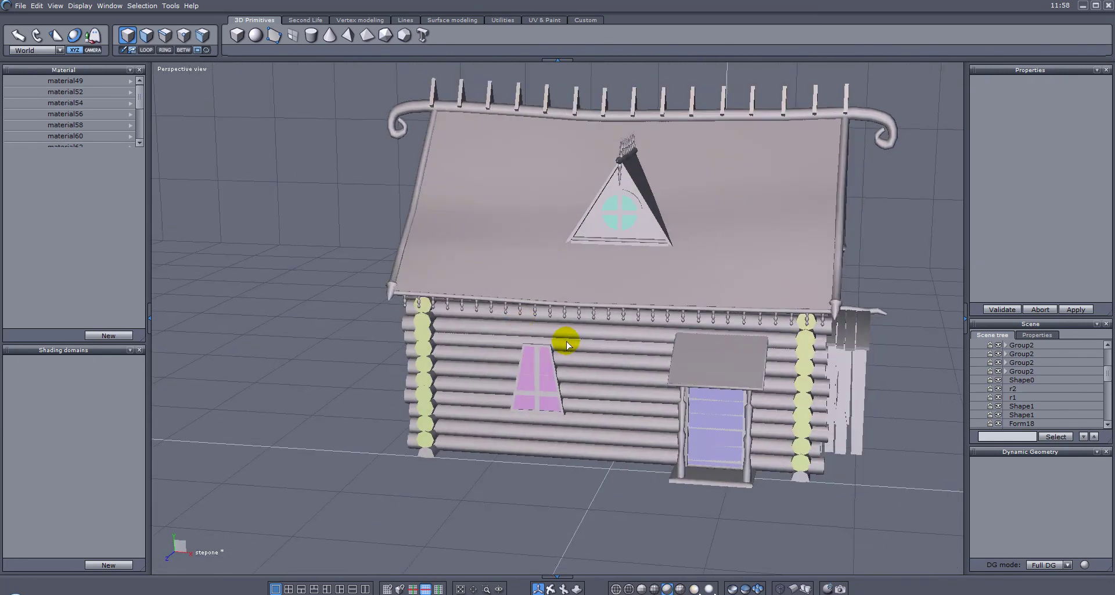
middle_click_drag(421, 331, 728, 318)
middle_click_drag(323, 340, 755, 340)
middle_click_drag(348, 362, 630, 339)
middle_click_drag(458, 363, 780, 365)
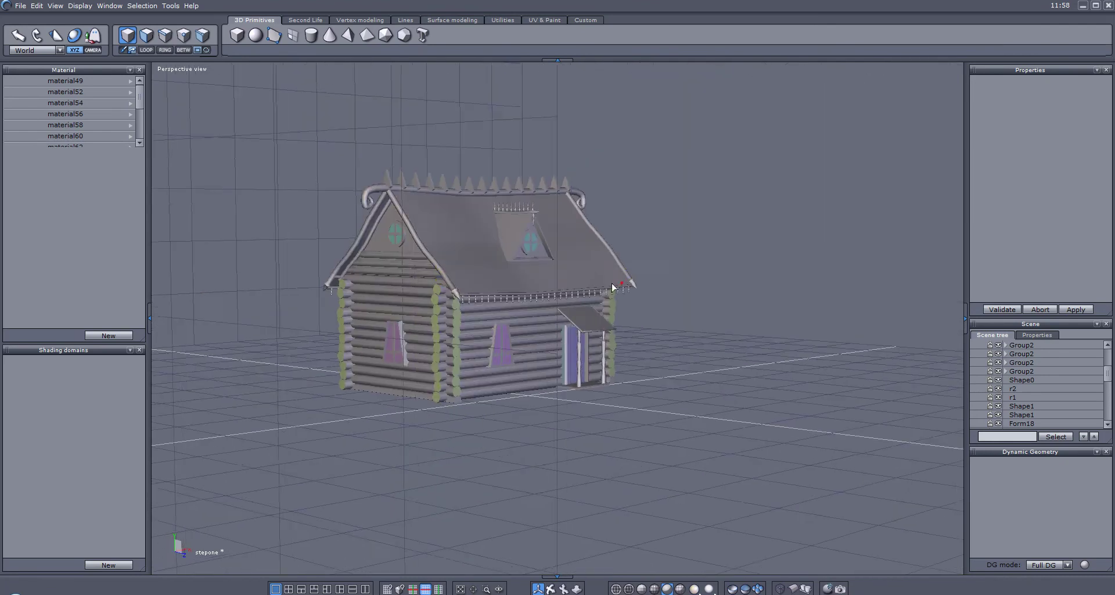
middle_click_drag(631, 294, 350, 295)
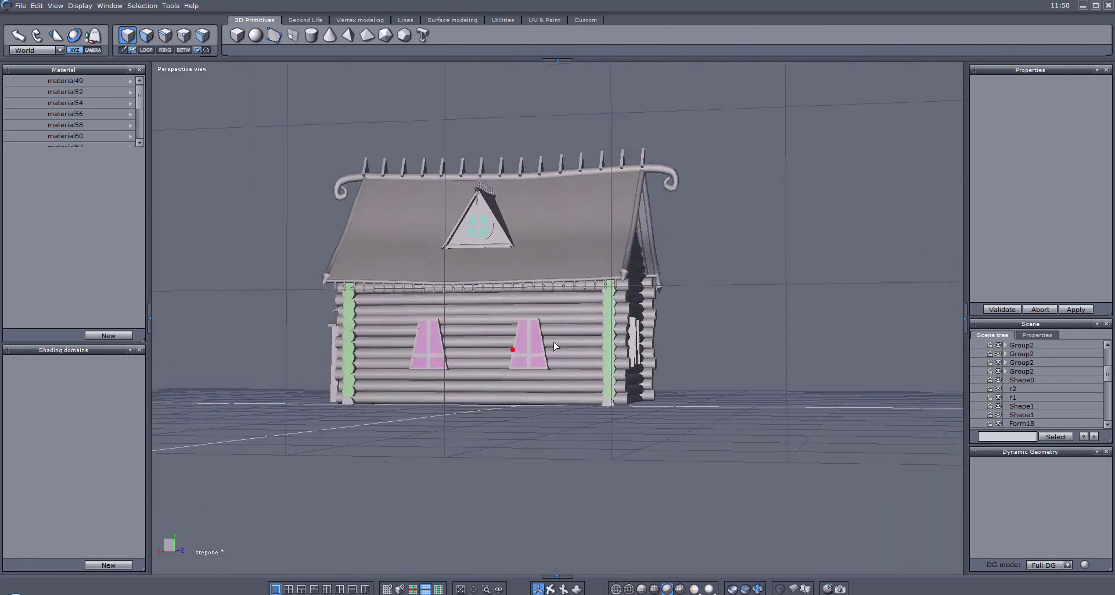
middle_click_drag(505, 297, 583, 292)
middle_click_drag(524, 153, 624, 231)
- Shift the upper front edge of the gable window's frame along X to about -8.634
scroll(769, 285, "up", 4)
middle_click_drag(767, 284, 712, 241)
middle_click_drag(701, 280, 655, 183)
left_click(657, 226)
left_click(165, 35)
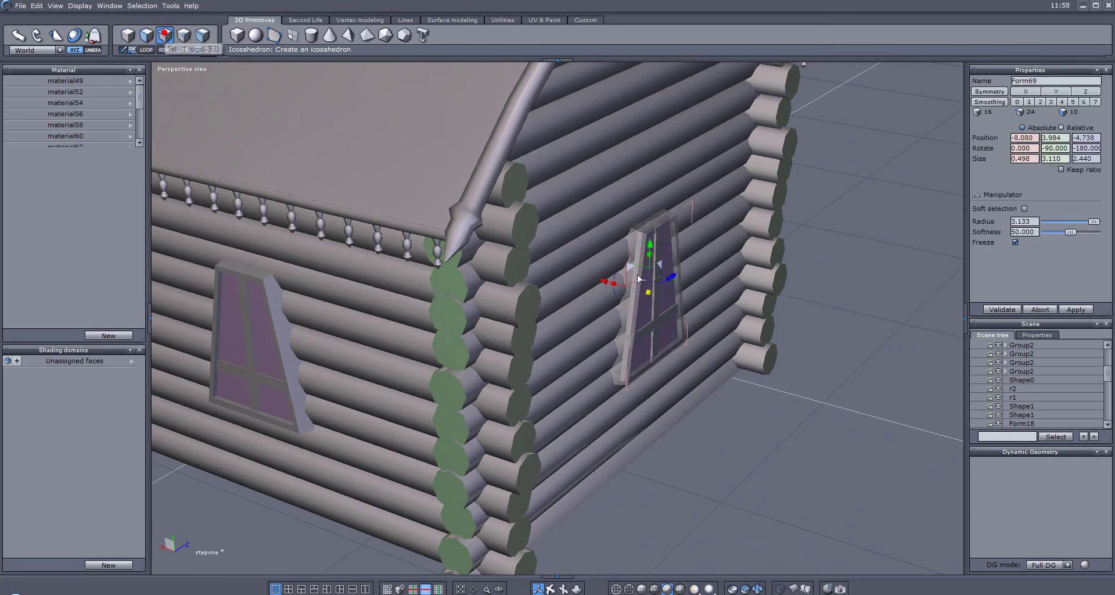
scroll(670, 246, "up", 3)
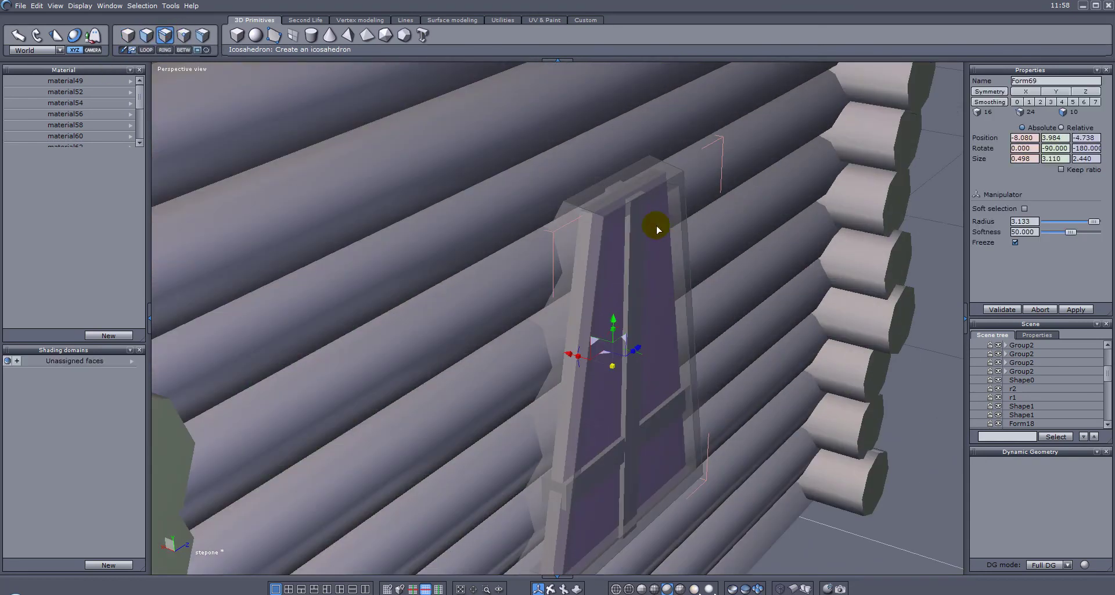
middle_click_drag(637, 193, 515, 174)
left_click_drag(455, 178, 456, 177)
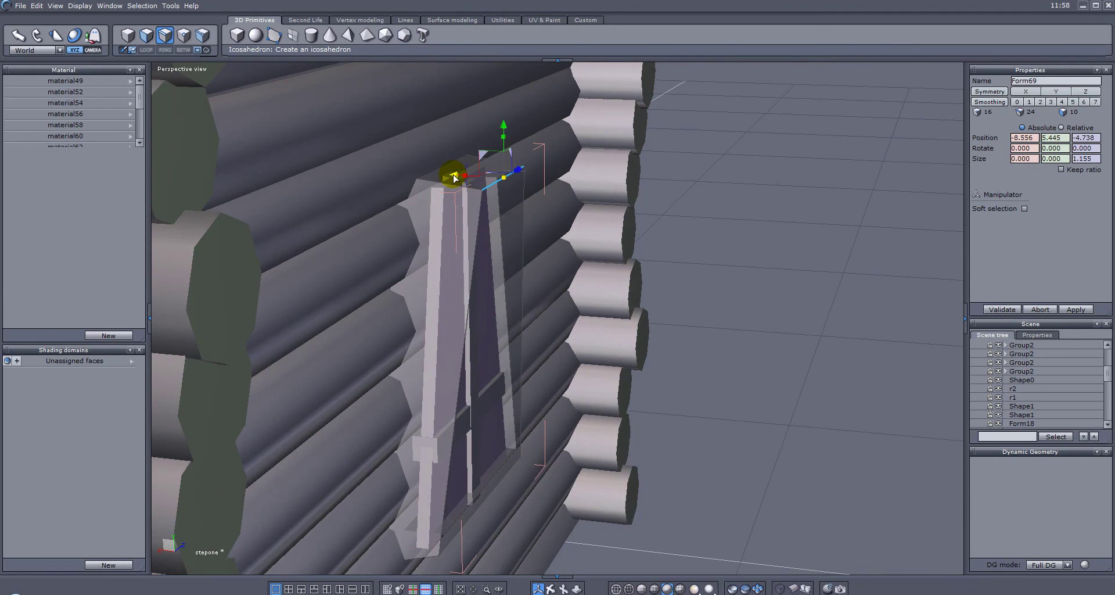
mouse_move(610, 229)
middle_mouse_down()
mouse_move(526, 192)
mouse_move(598, 198)
mouse_move(606, 210)
middle_mouse_up()
left_click_drag(452, 104, 460, 108)
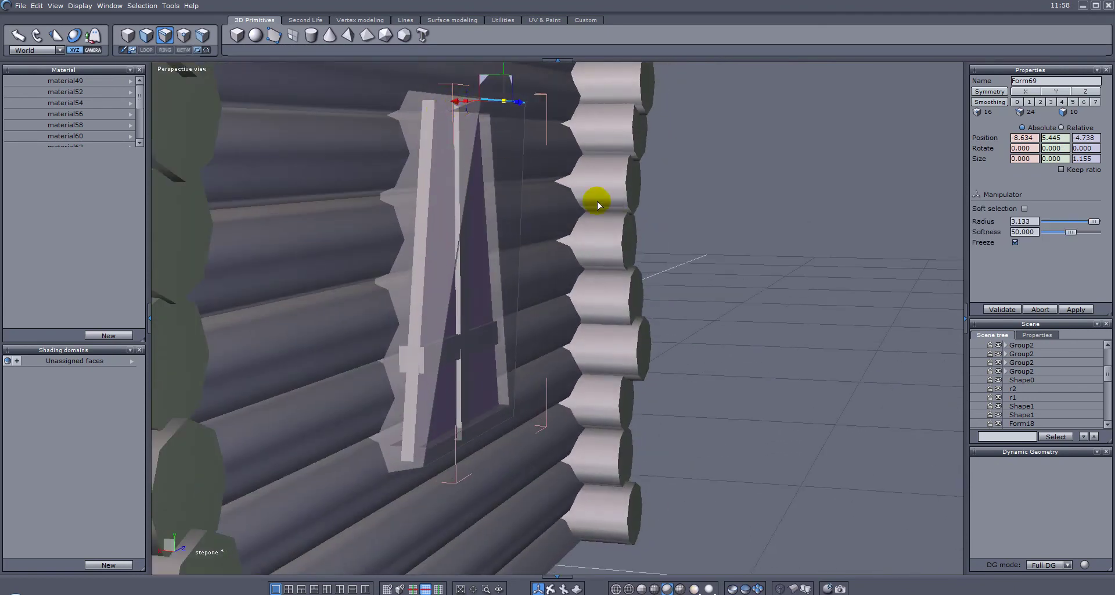
key("Escape")
- Examine the gable window and the whole cabin from several sides
middle_click_drag(607, 223, 113, 204)
middle_click_drag(388, 174, 470, 256)
scroll(359, 186, "down", 4)
left_click(799, 209)
scroll(840, 238, "down", 3)
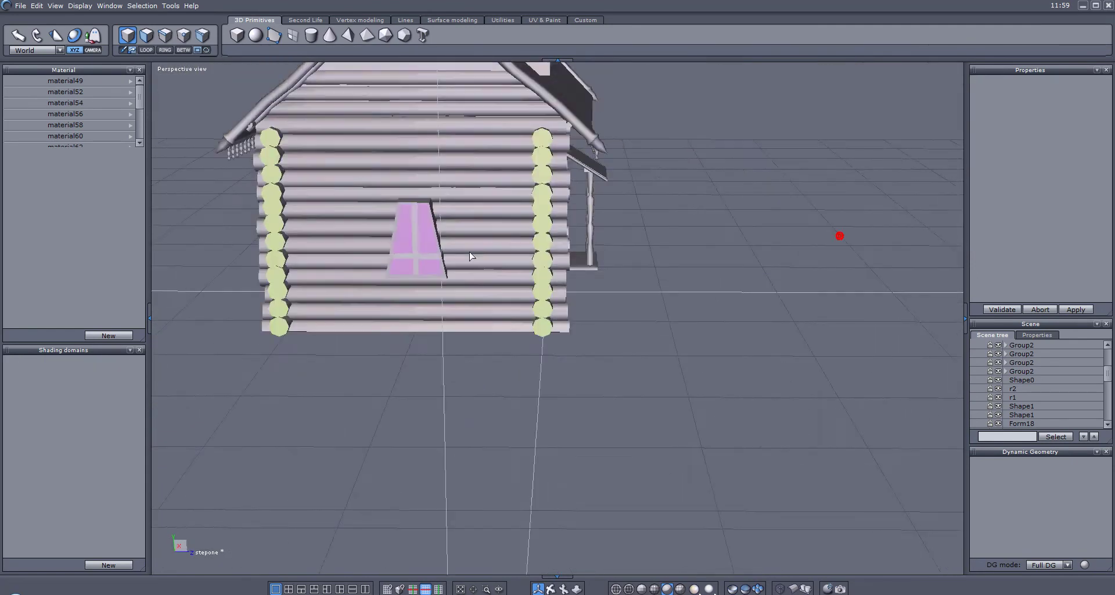
middle_click_drag(465, 187, 679, 266)
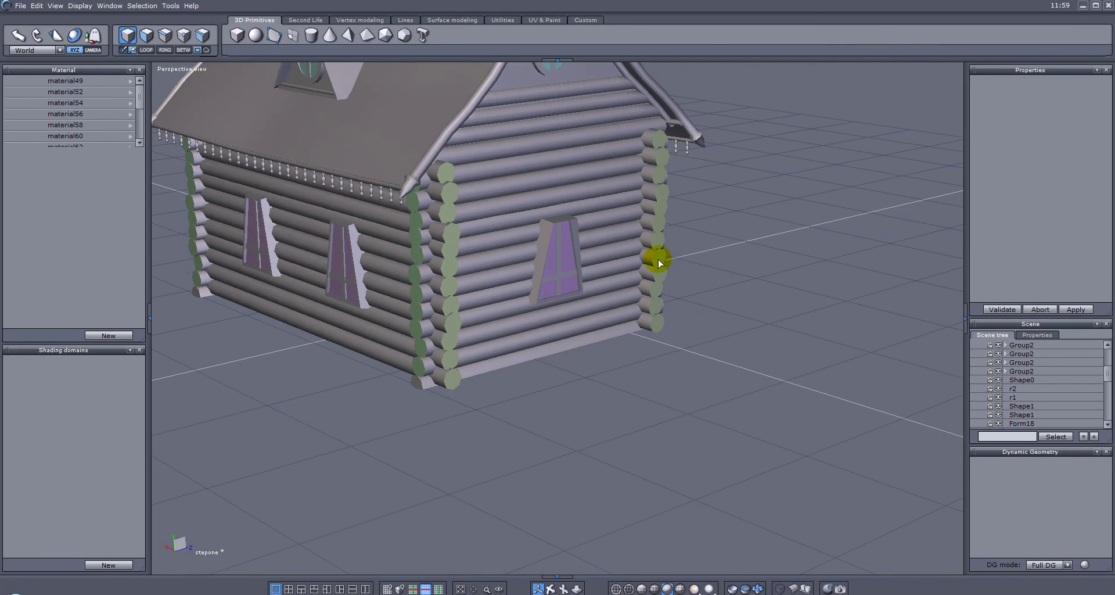
key("ctrl+z")
scroll(571, 242, "up", 4)
mouse_move(571, 243)
middle_mouse_down()
mouse_move(587, 237)
mouse_move(488, 232)
mouse_move(663, 190)
mouse_move(565, 164)
mouse_move(562, 250)
middle_mouse_up()
scroll(531, 224, "down", 3)
scroll(663, 189, "down", 4)
key("Escape")
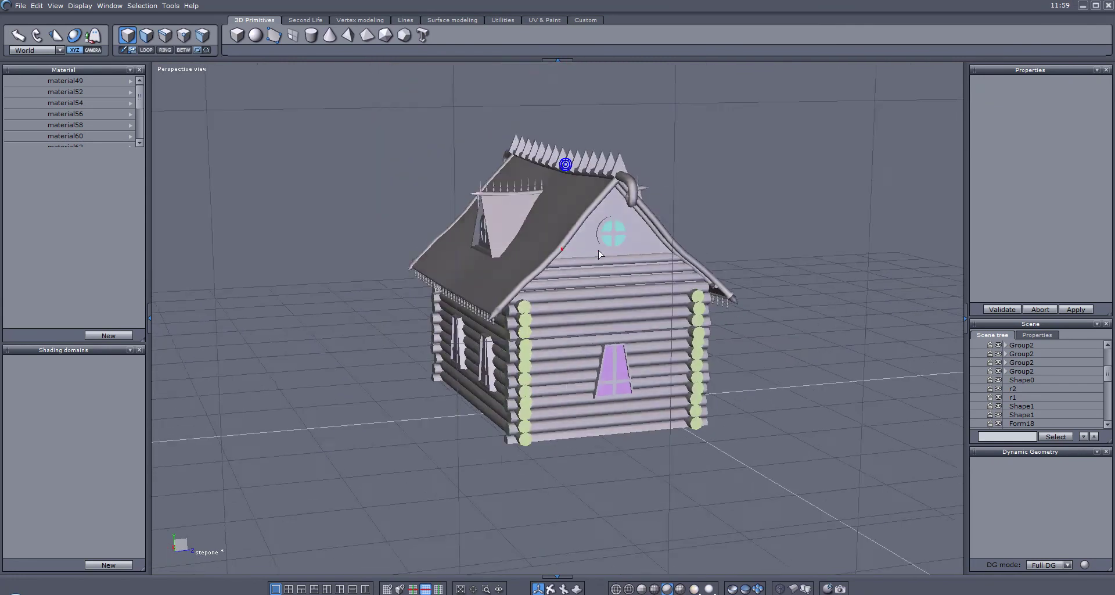
middle_click_drag(669, 291, 522, 244)
middle_click_drag(535, 282, 623, 254)
middle_click_drag(649, 303, 820, 318)
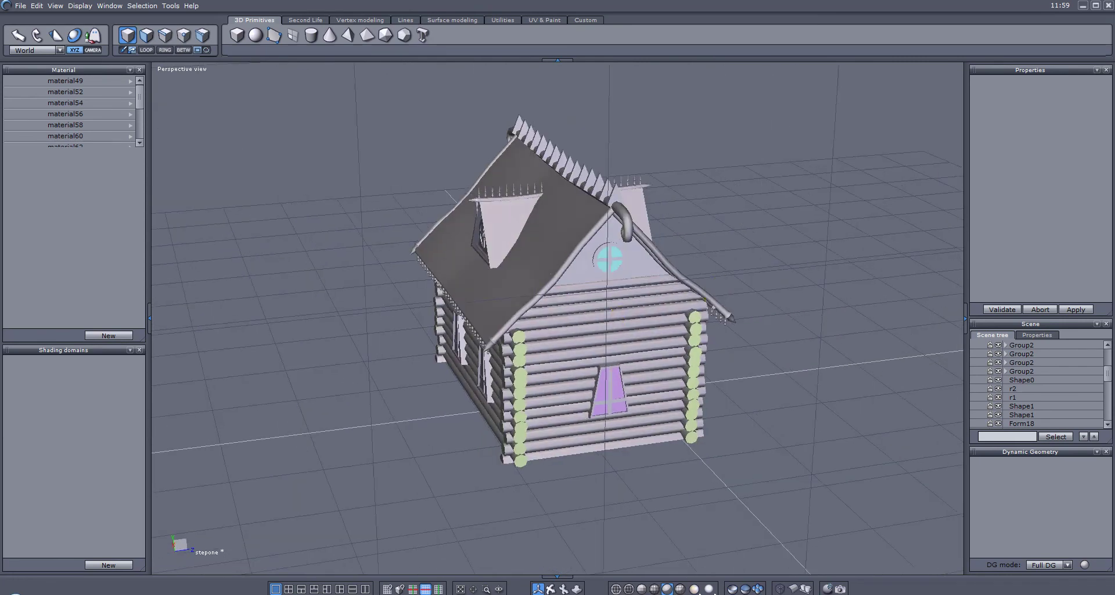